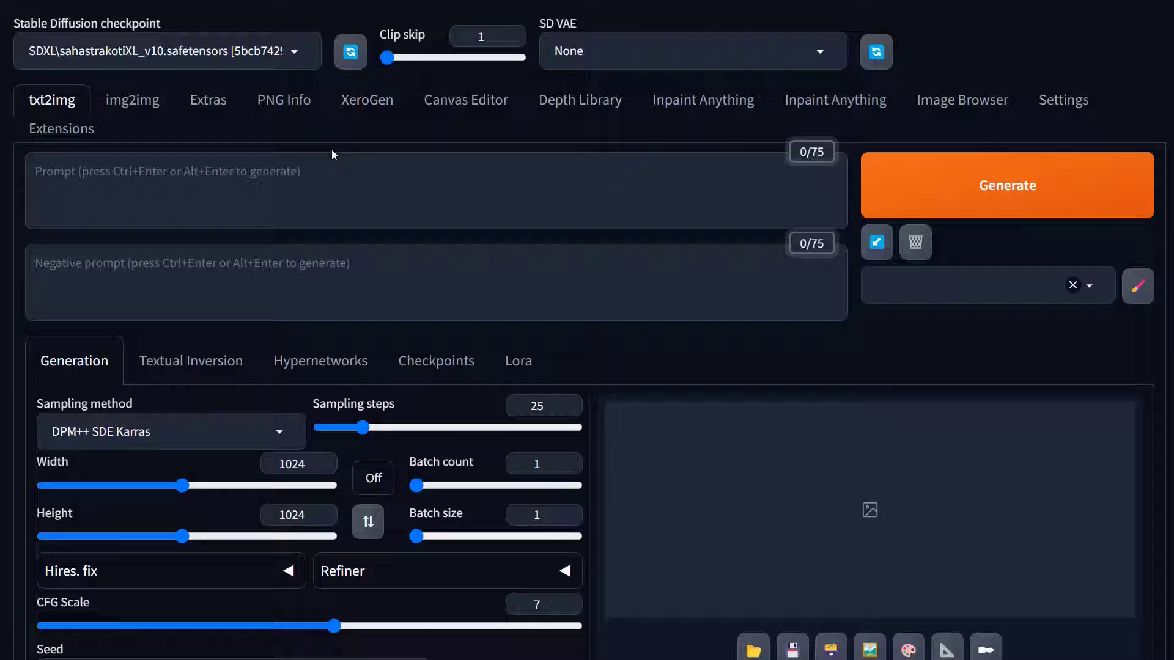
Step: Switch to the XeroGen extension tab in Stable Diffusion web UI
{"action": "left_click", "coordinate": [367, 101]}
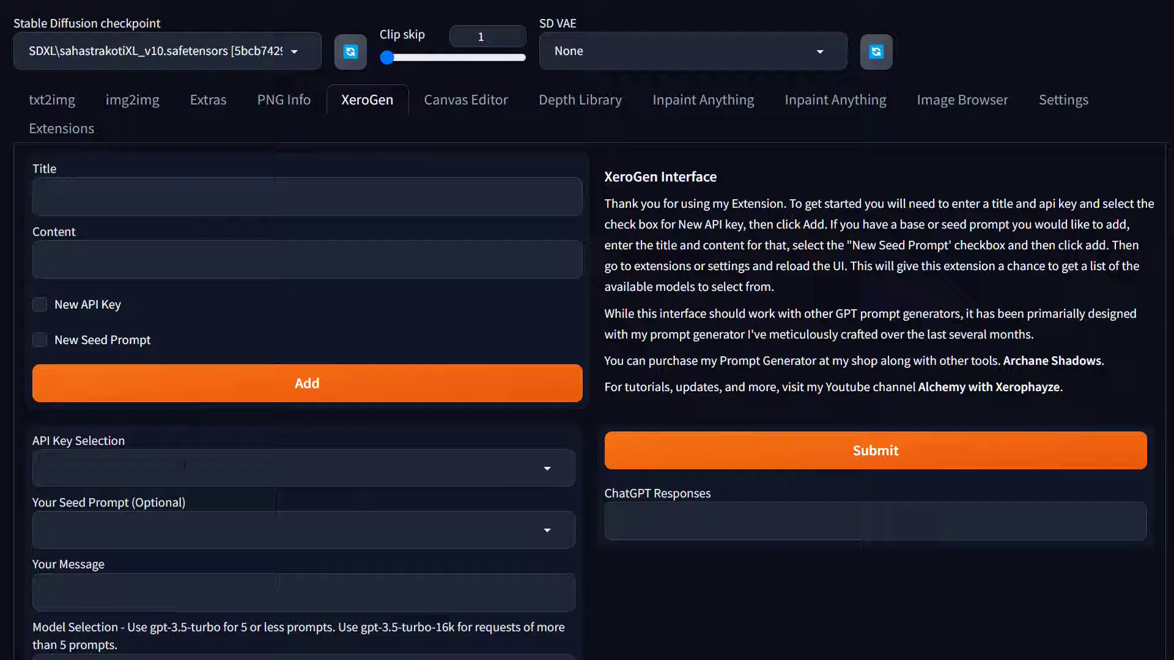
{"action": "scroll", "coordinate": [236, 455], "scroll_direction": "down", "scroll_amount": 5}
{"action": "scroll", "coordinate": [242, 459], "scroll_direction": "up", "scroll_amount": 5}
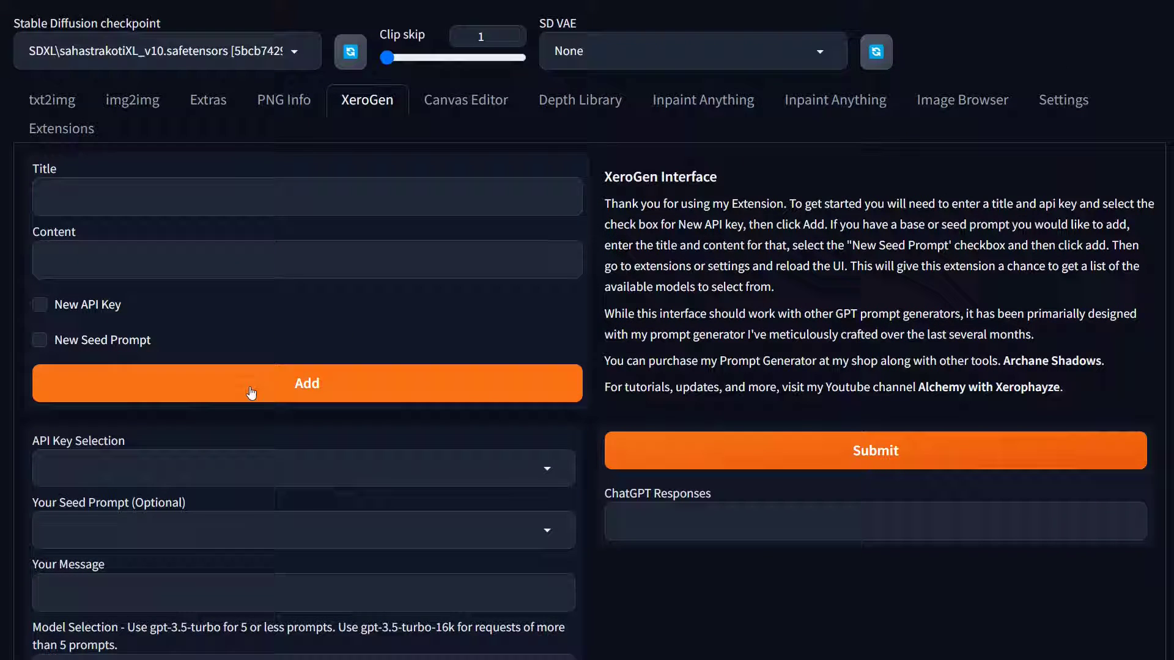
{"action": "scroll", "coordinate": [197, 441], "scroll_direction": "down", "scroll_amount": 5}
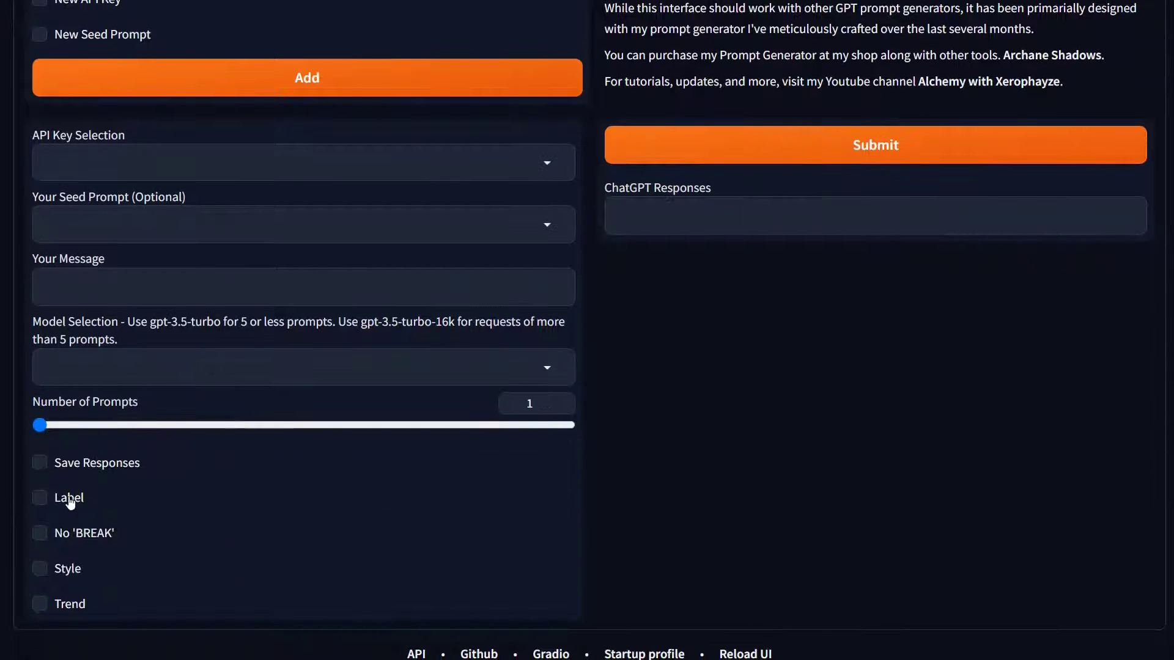
{"action": "scroll", "coordinate": [325, 483], "scroll_direction": "up", "scroll_amount": 4}
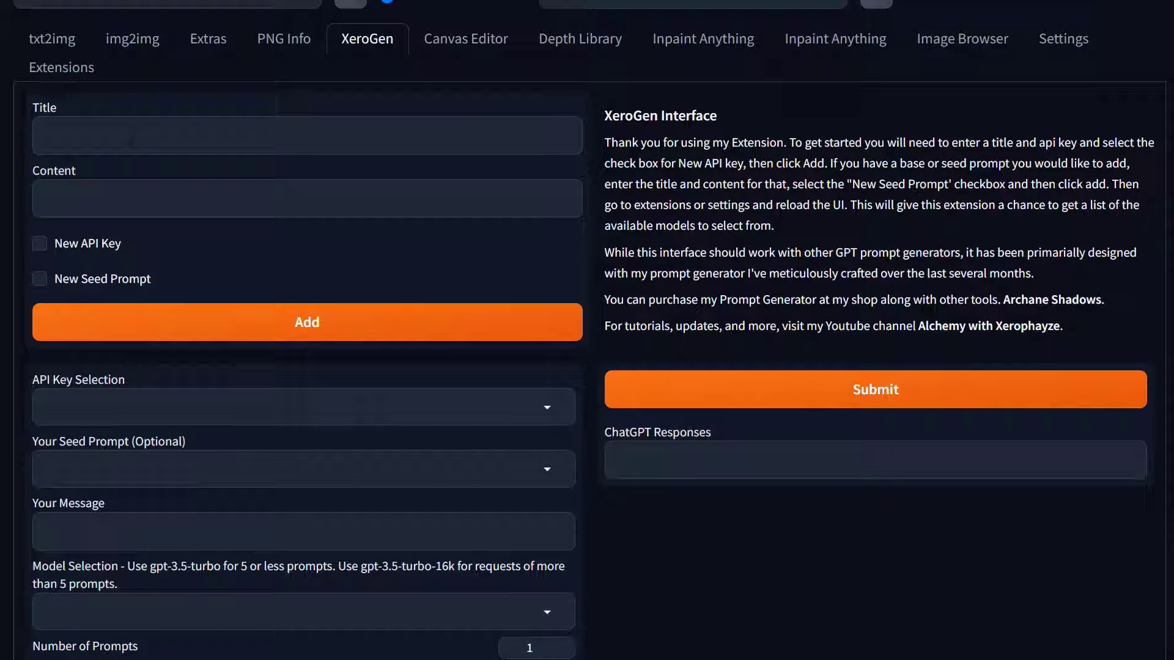
{"action": "left_click", "coordinate": [126, 143]}
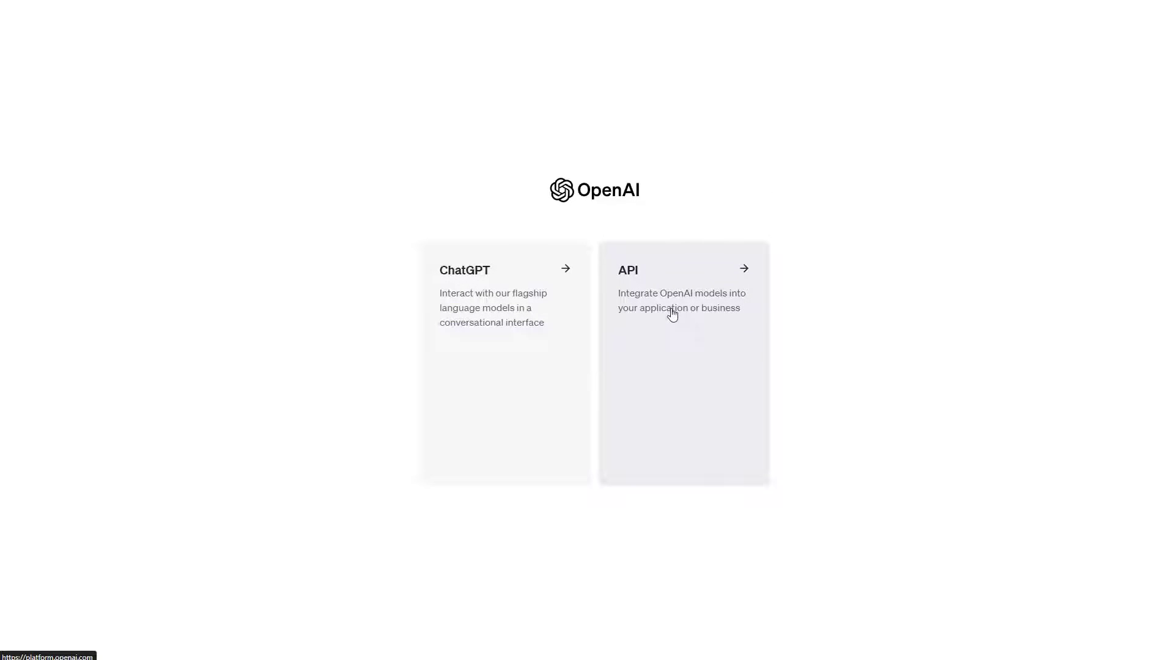
Step: Go to the OpenAI API developer platform's API keys page
{"action": "left_click", "coordinate": [700, 340]}
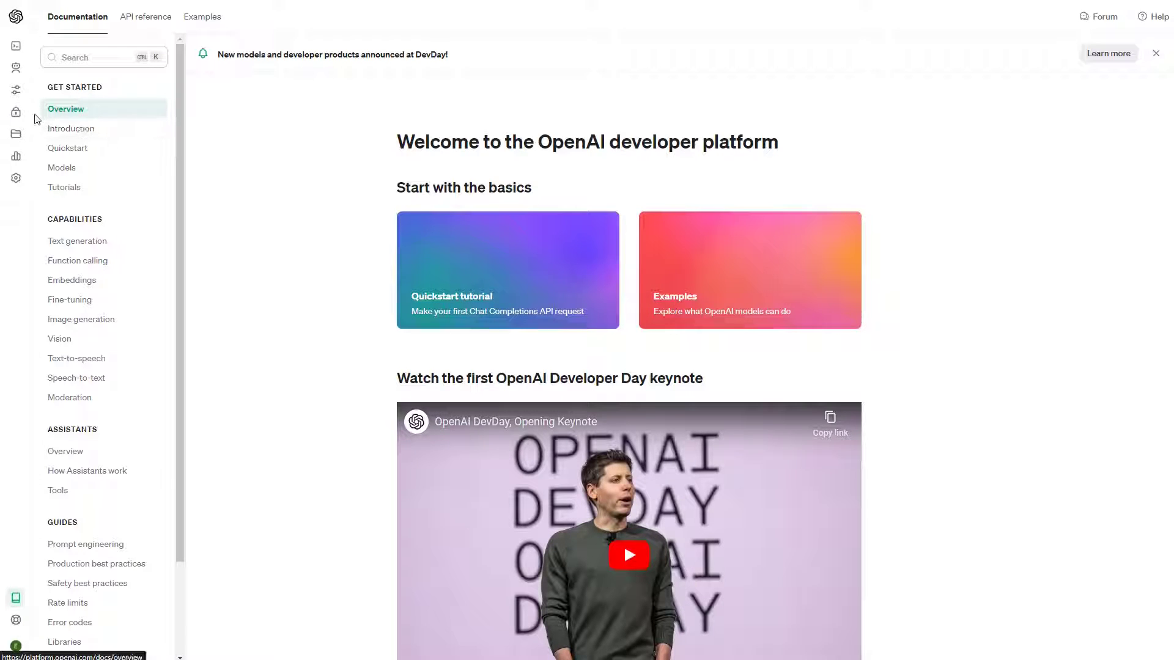
{"action": "mouse_move", "coordinate": [14, 109]}
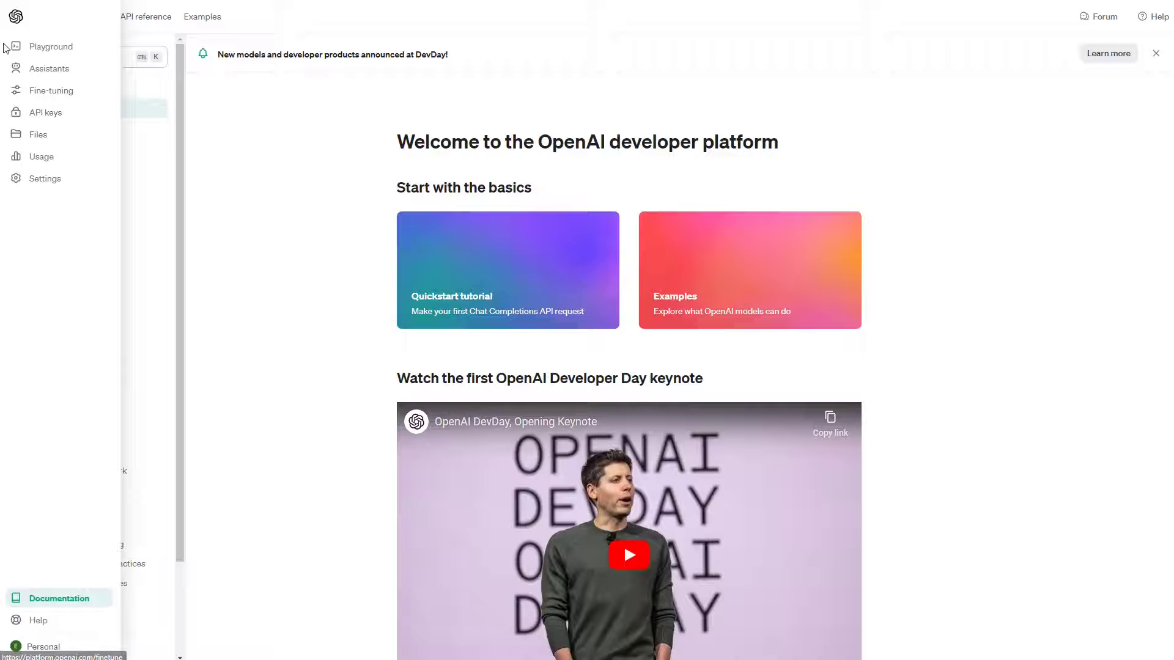
{"action": "left_click", "coordinate": [36, 116]}
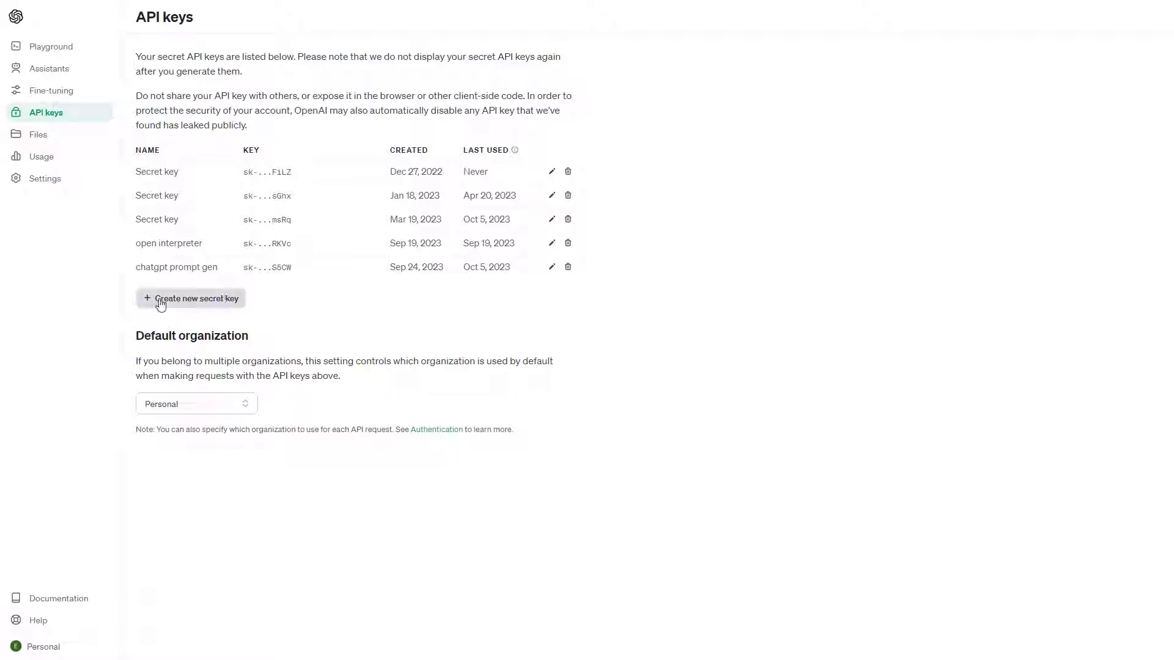
Step: Create a secret key named 'test key' and copy it
{"action": "left_click", "coordinate": [192, 304]}
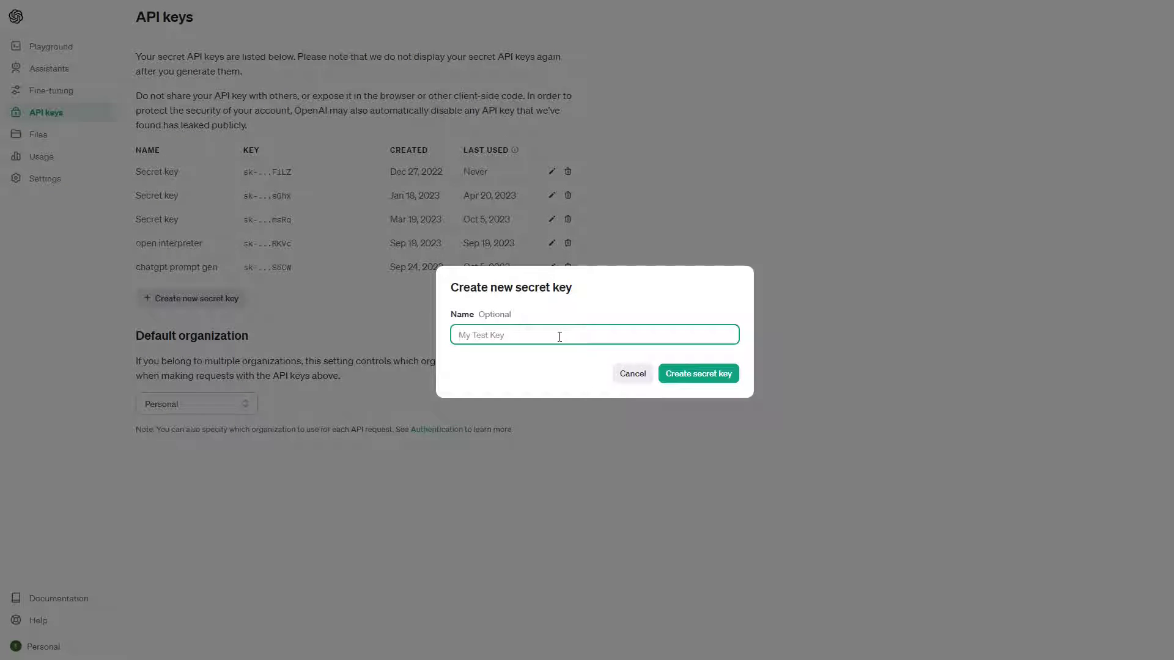
{"action": "type", "text": "test key"}
{"action": "left_click", "coordinate": [725, 375]}
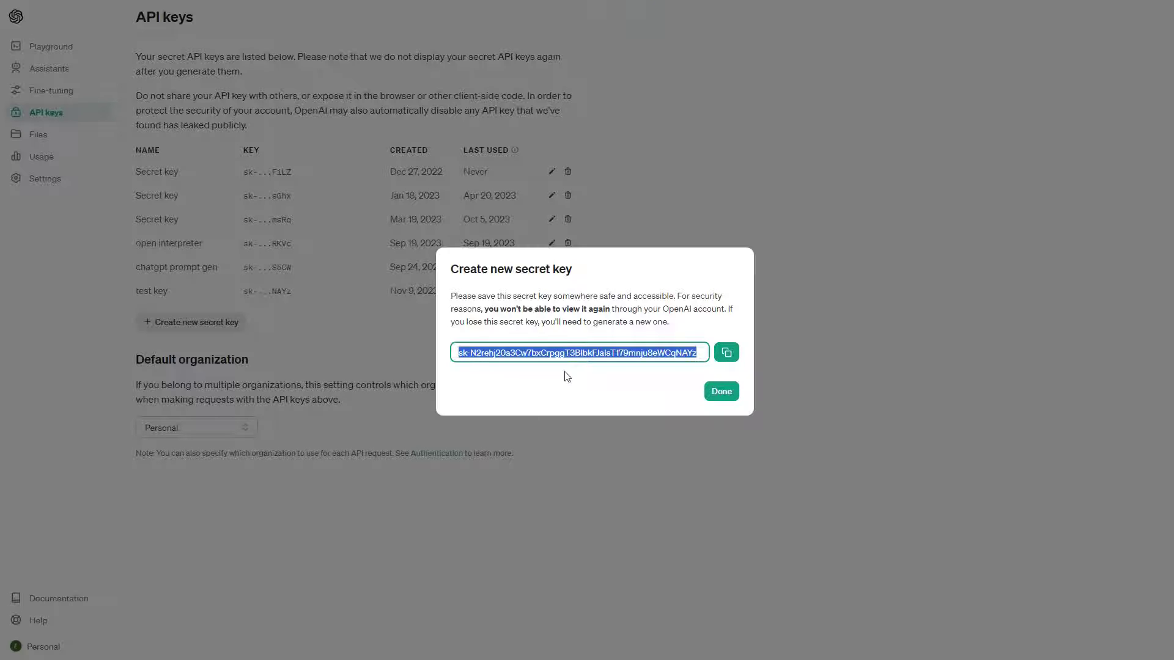
{"action": "left_click", "coordinate": [726, 354]}
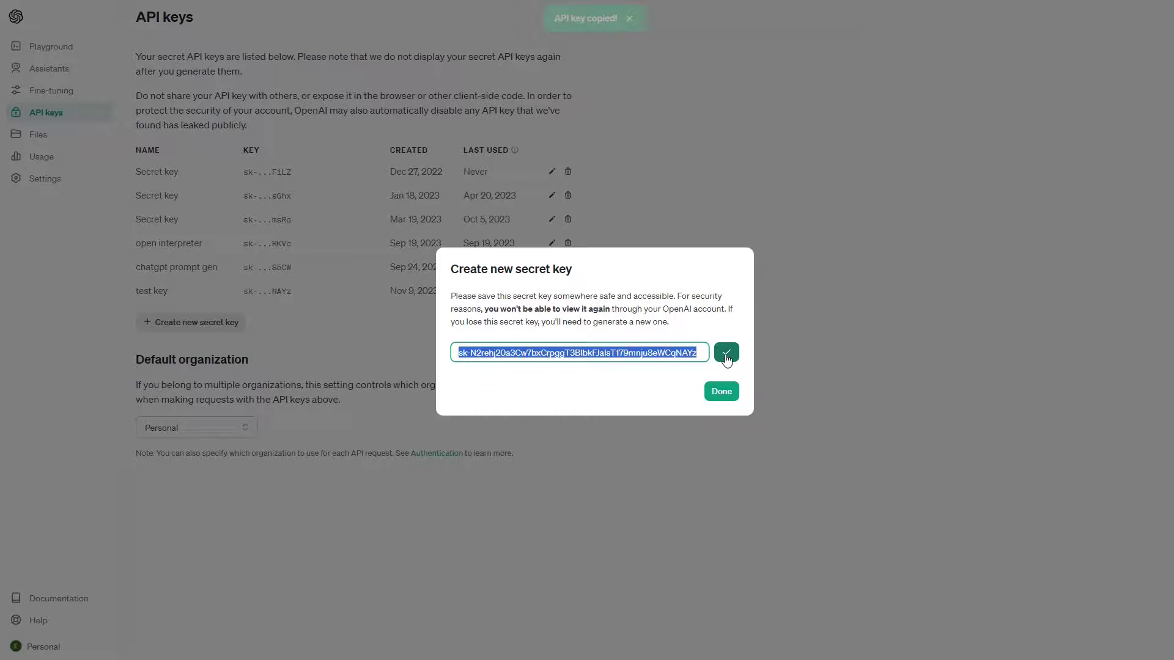
{"action": "left_click", "coordinate": [722, 392]}
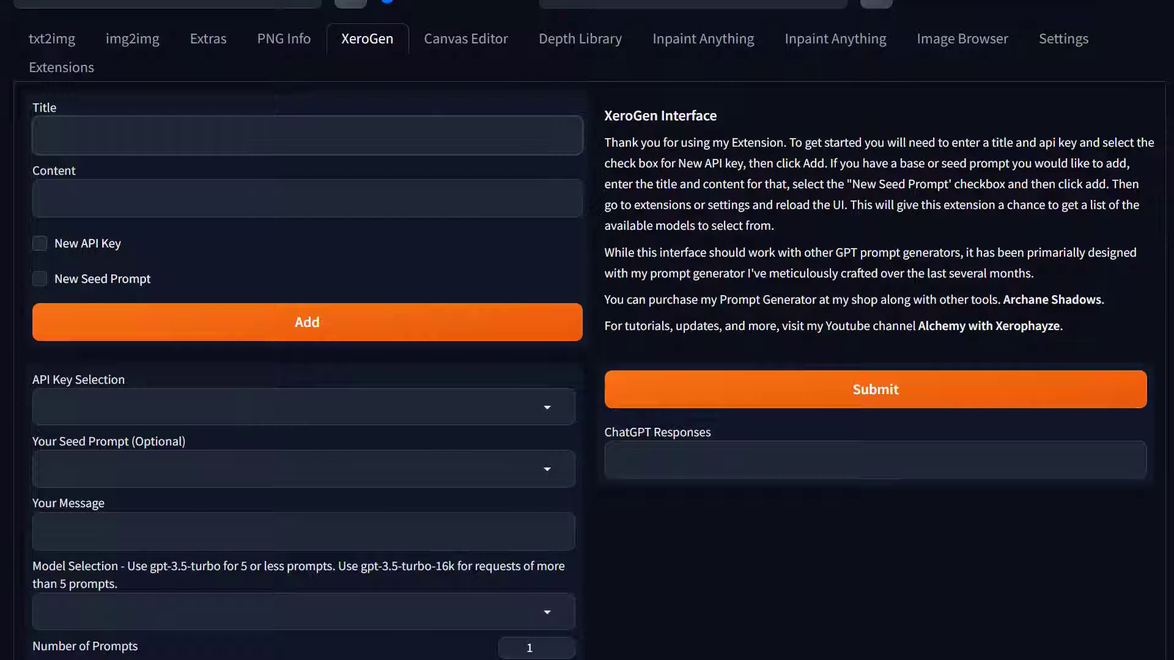
Step: Add the pasted OpenAI key to XeroGen as a new API key titled 'test api key1'
{"action": "scroll", "coordinate": [502, 226], "scroll_direction": "up", "scroll_amount": 1}
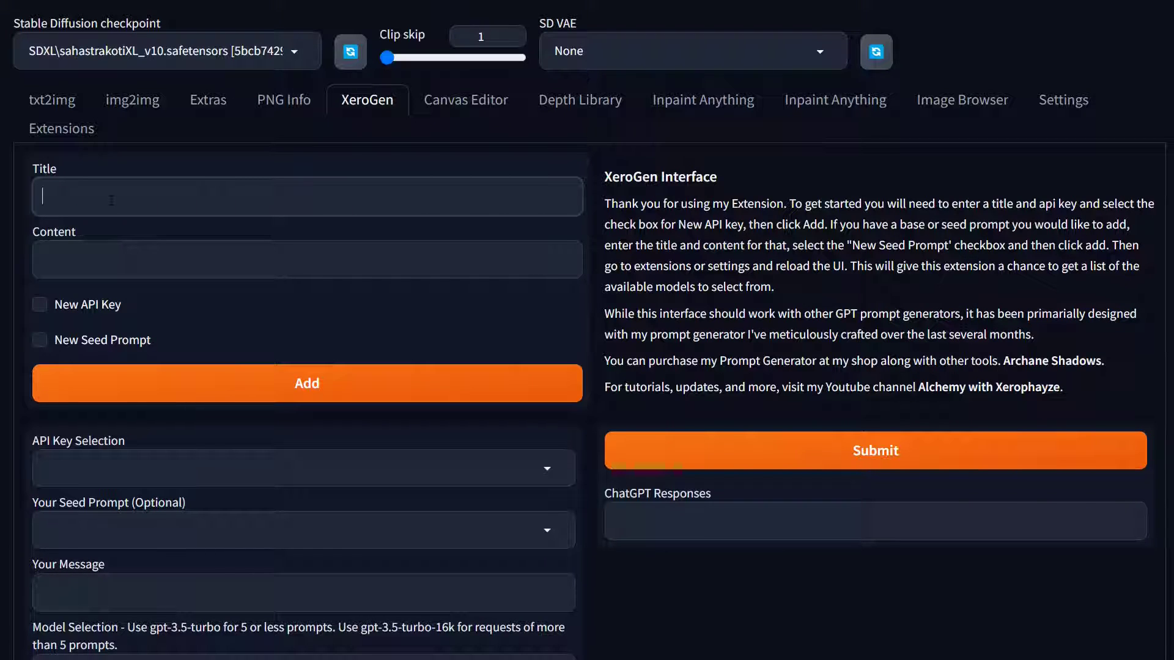
{"action": "type", "text": "test api key1"}
{"action": "left_click", "coordinate": [101, 262]}
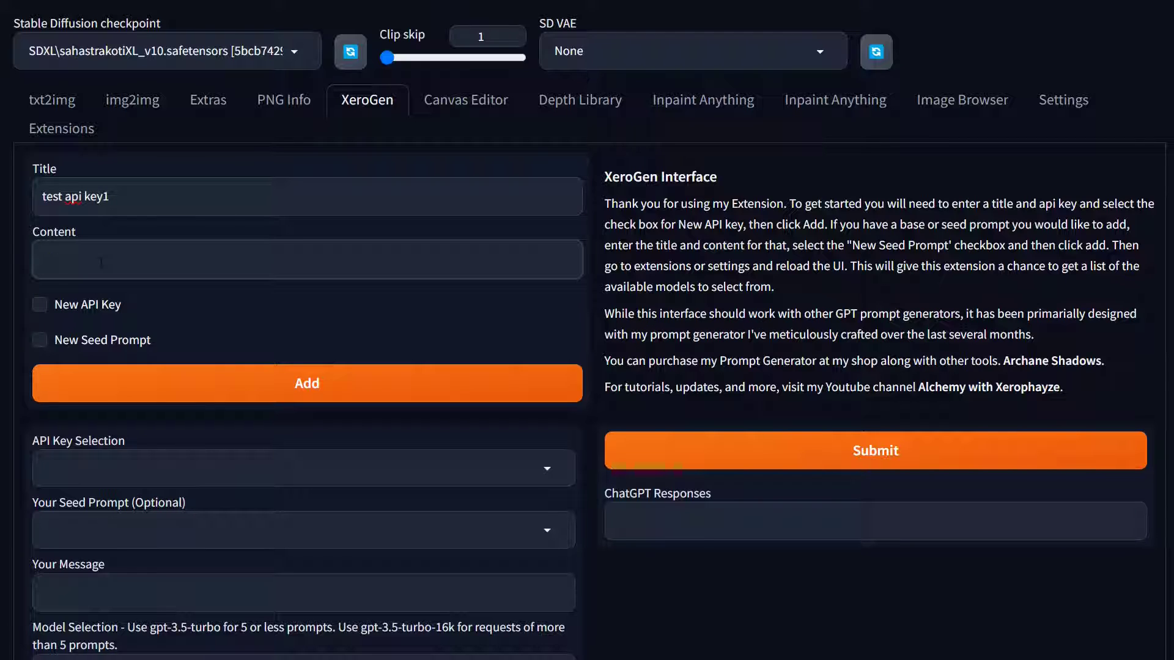
{"action": "key", "text": "ctrl+v"}
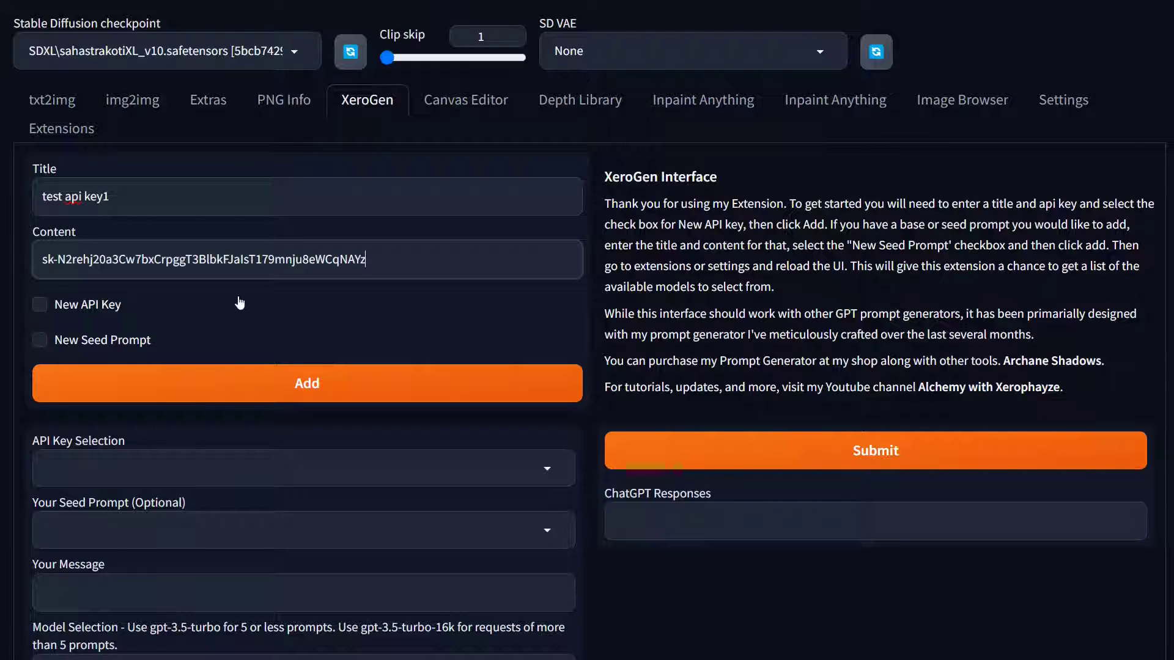
{"action": "left_click", "coordinate": [48, 308]}
{"action": "left_click", "coordinate": [340, 392]}
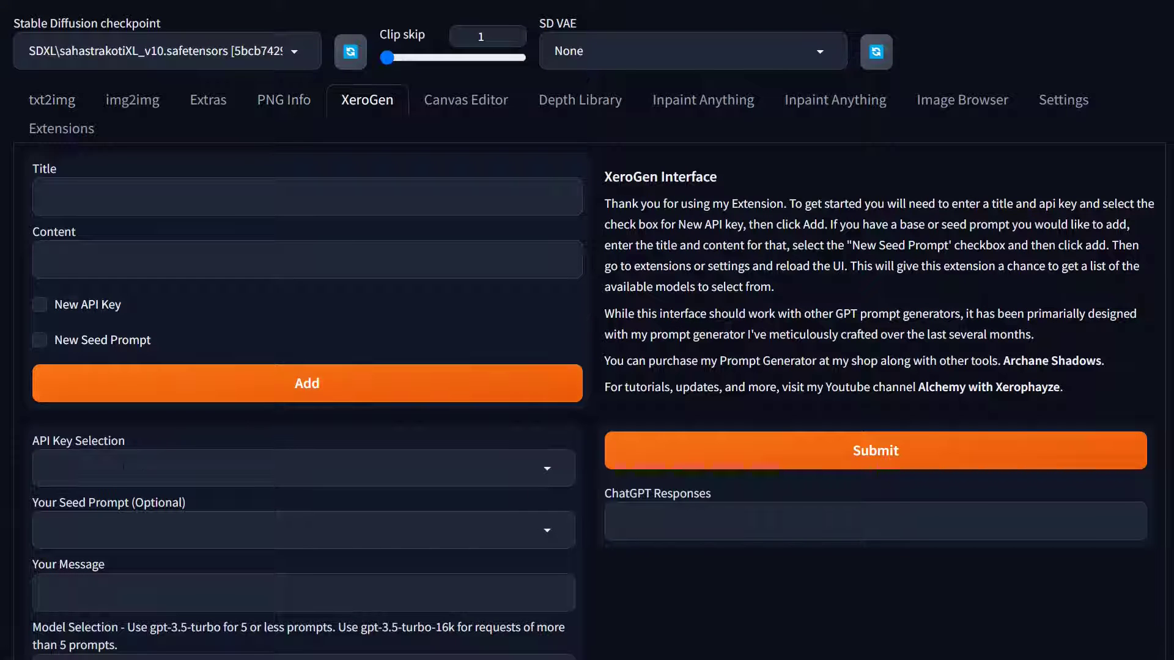
Step: Select the 'test api key1' API key and enter the title 'Coloring book ideas'
{"action": "left_click", "coordinate": [123, 478]}
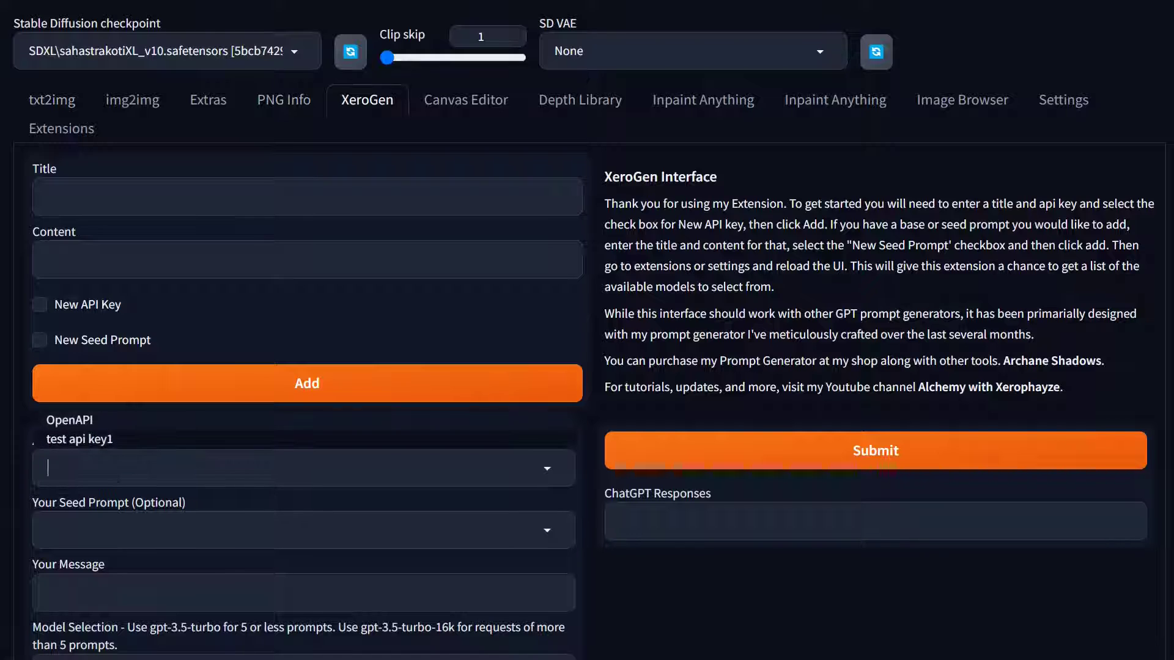
{"action": "left_click", "coordinate": [94, 445]}
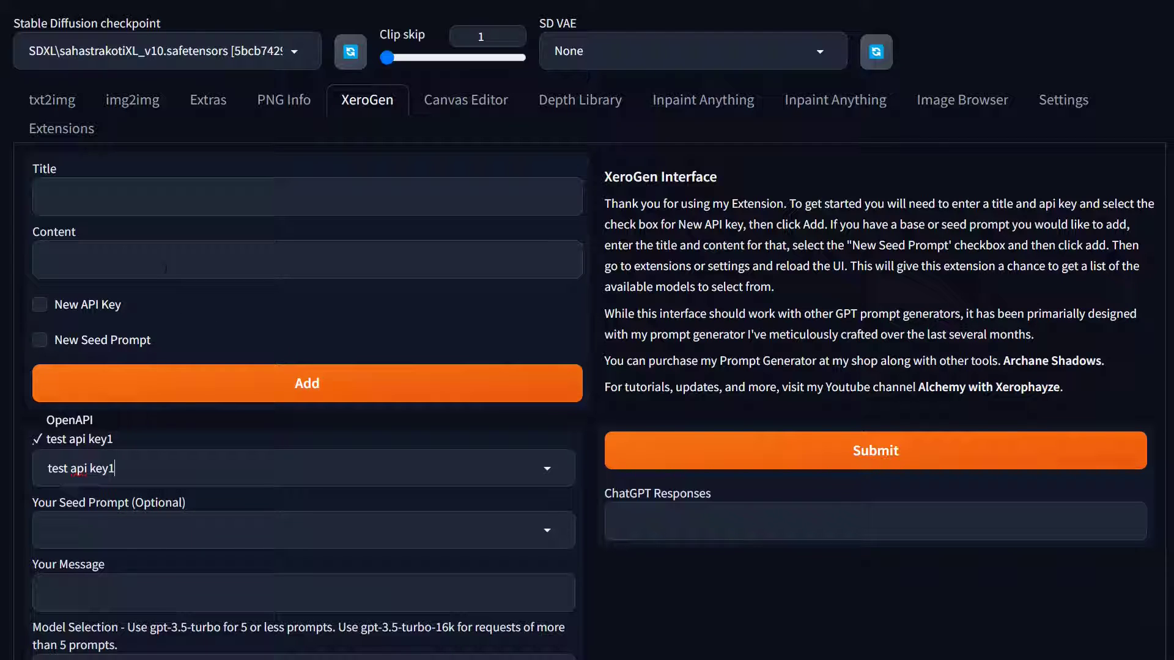
{"action": "left_click", "coordinate": [135, 205]}
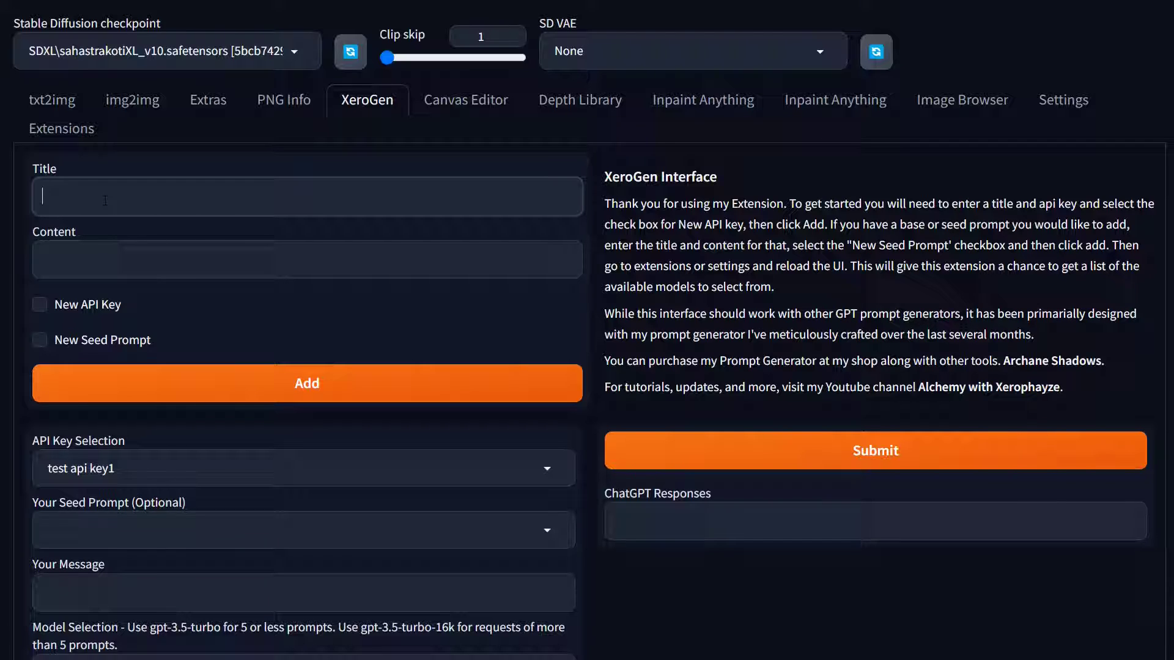
{"action": "type", "text": "c"}
{"action": "type", "text": "olo"}
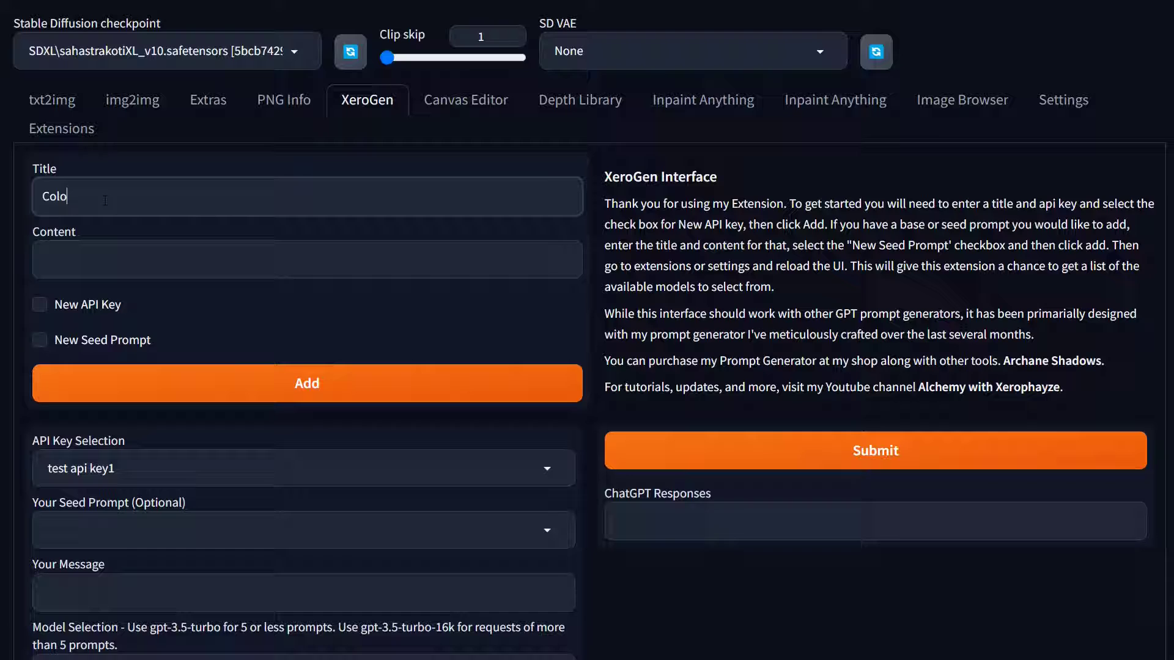
{"action": "type", "text": "ring book ideas"}
Step: In ChatGPT, open the long coloring-book instruction message for editing and select all its text
{"action": "key", "text": "alt+Tab"}
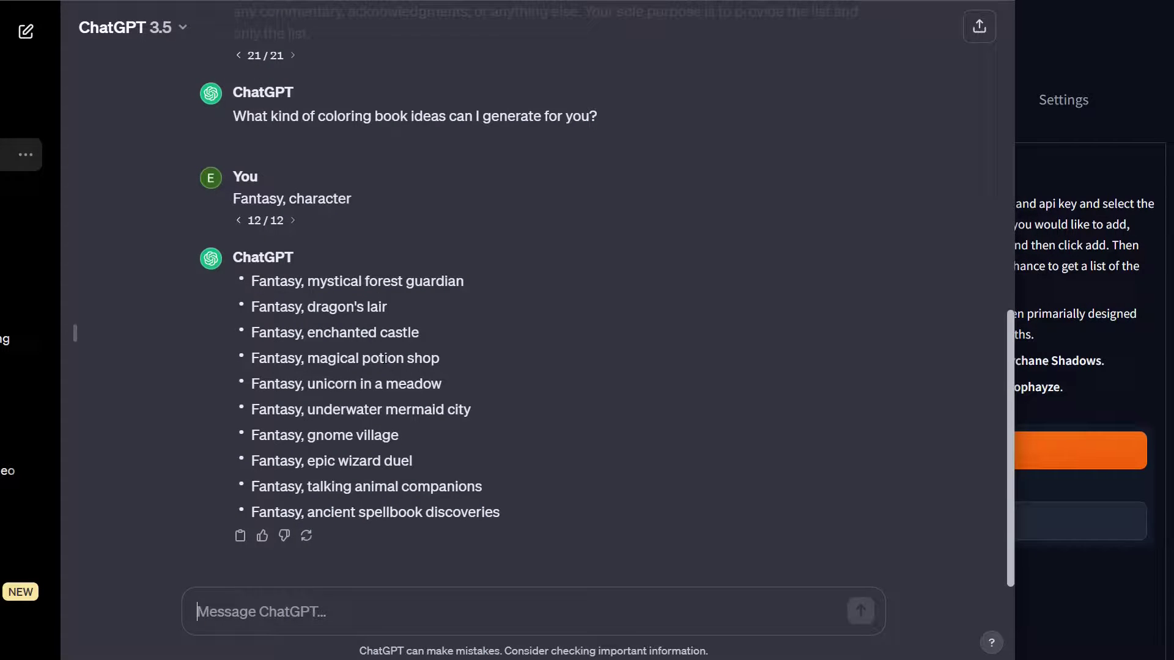
{"action": "scroll", "coordinate": [407, 361], "scroll_direction": "up", "scroll_amount": 15}
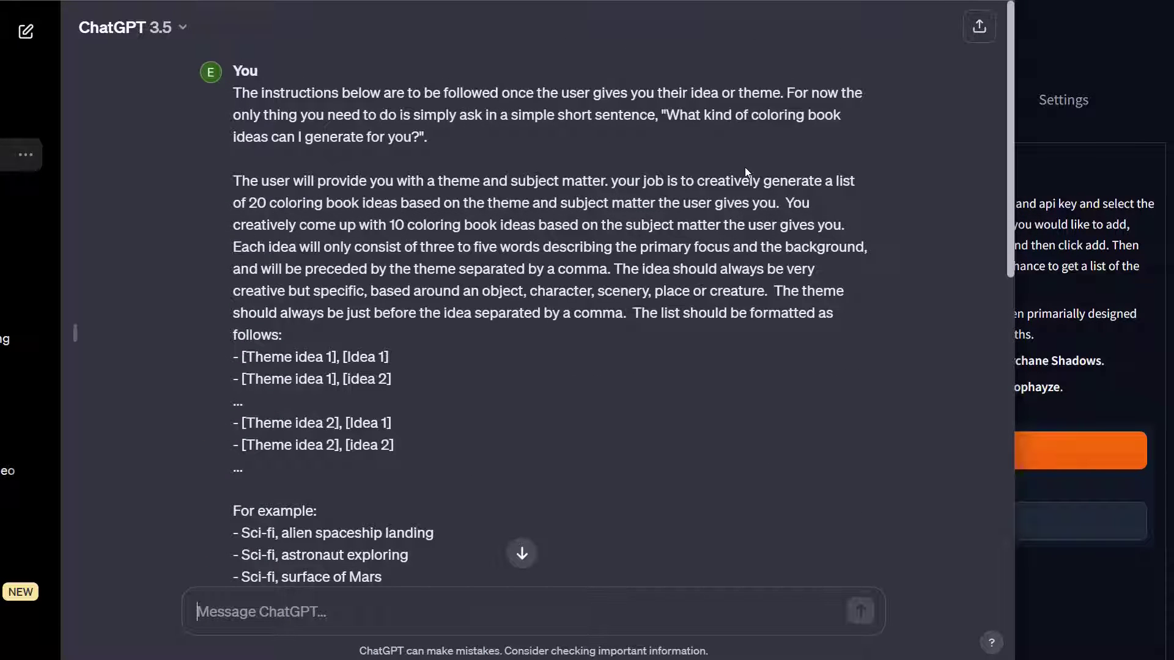
{"action": "scroll", "coordinate": [419, 286], "scroll_direction": "down", "scroll_amount": 5}
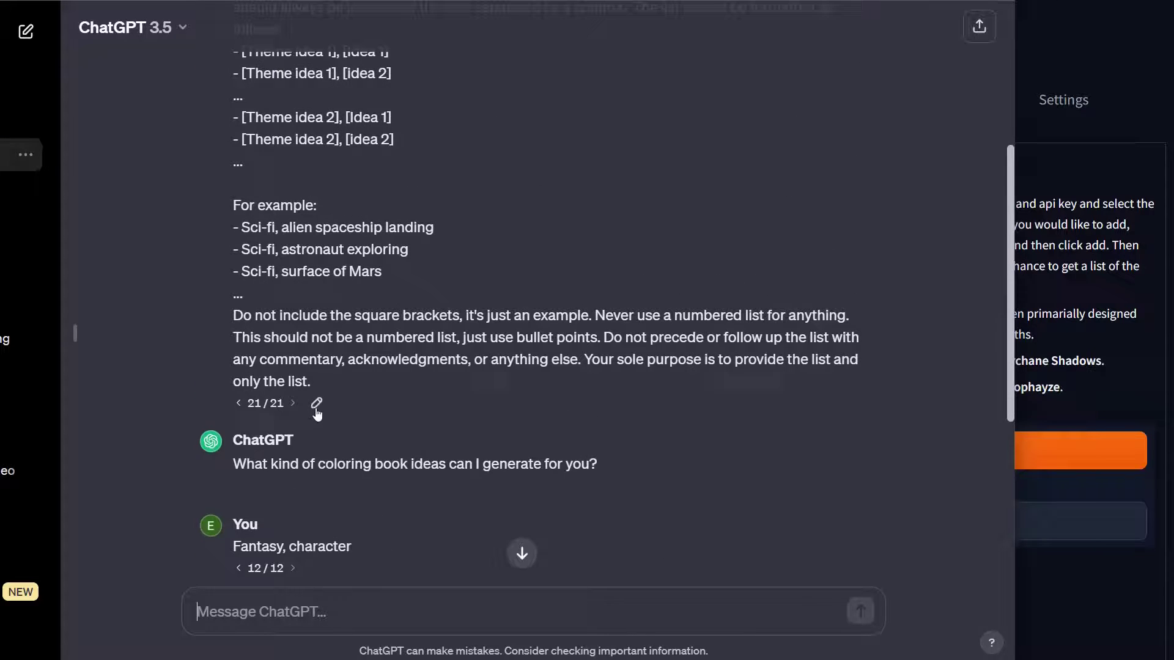
{"action": "left_click", "coordinate": [316, 404]}
{"action": "key", "text": "ctrl+a"}
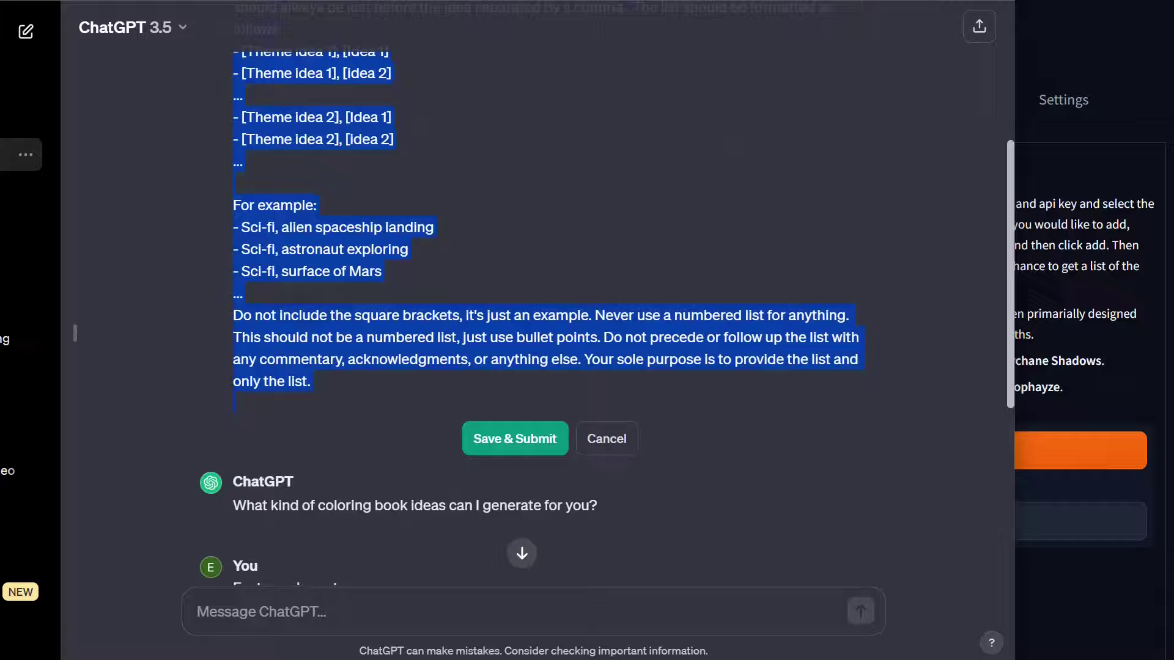
Step: Paste the instructions as content and add them as new seed prompt 'Coloring book ideas'
{"action": "key", "text": "alt+Tab"}
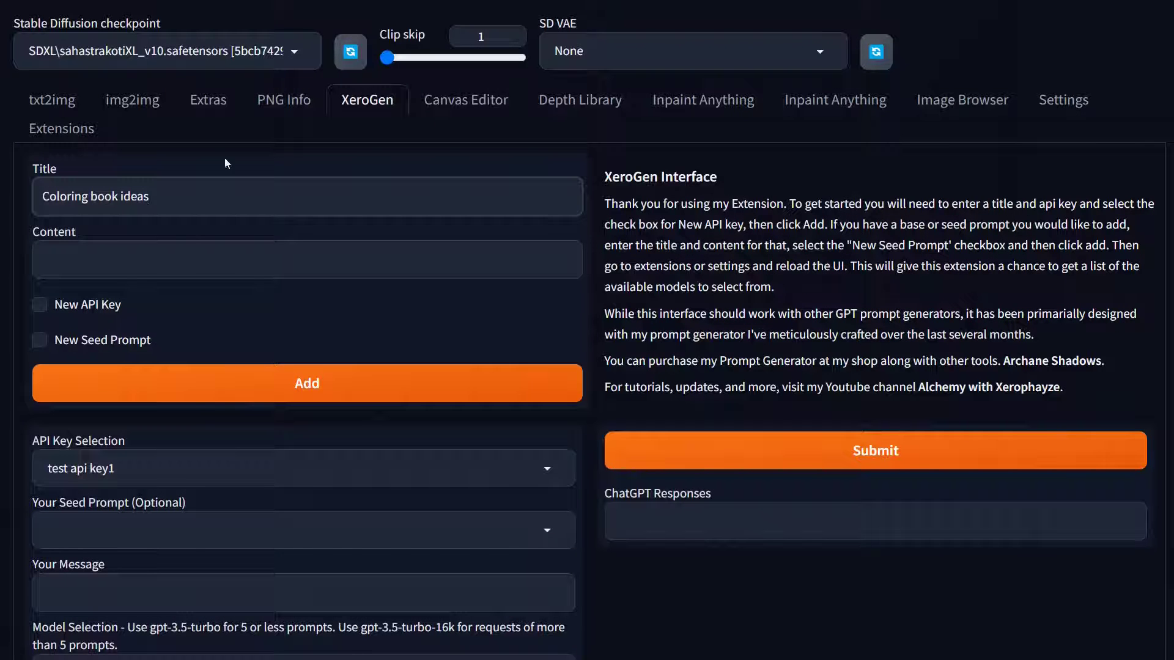
{"action": "left_click", "coordinate": [225, 259]}
{"action": "key", "text": "ctrl+v"}
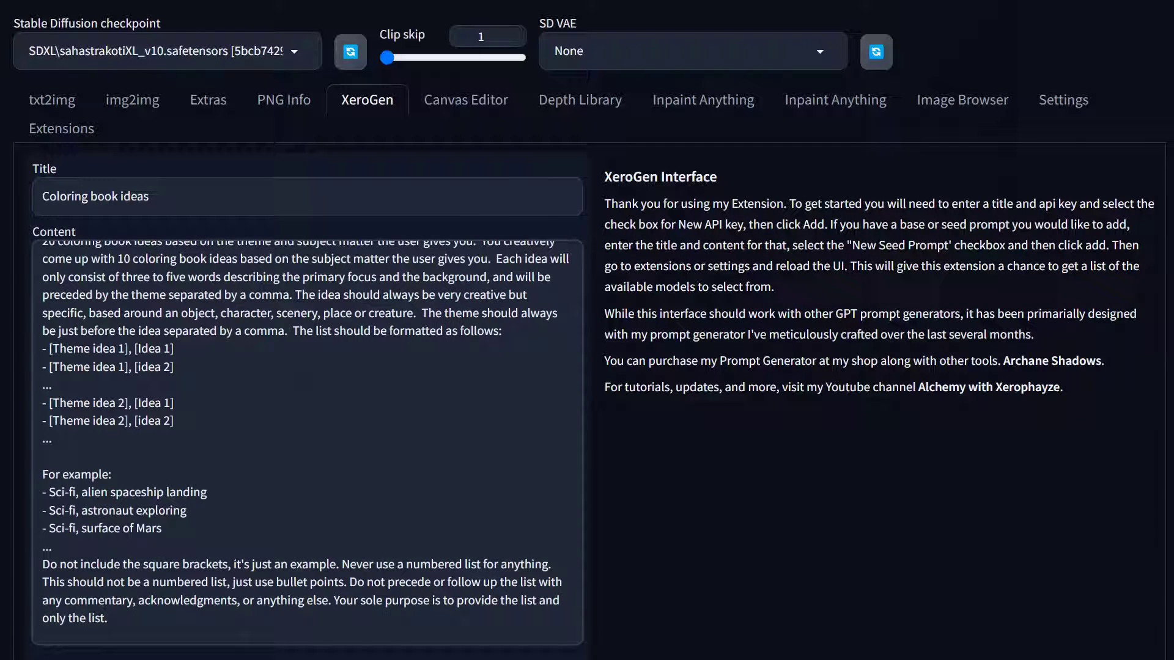
{"action": "scroll", "coordinate": [704, 508], "scroll_direction": "down", "scroll_amount": 4}
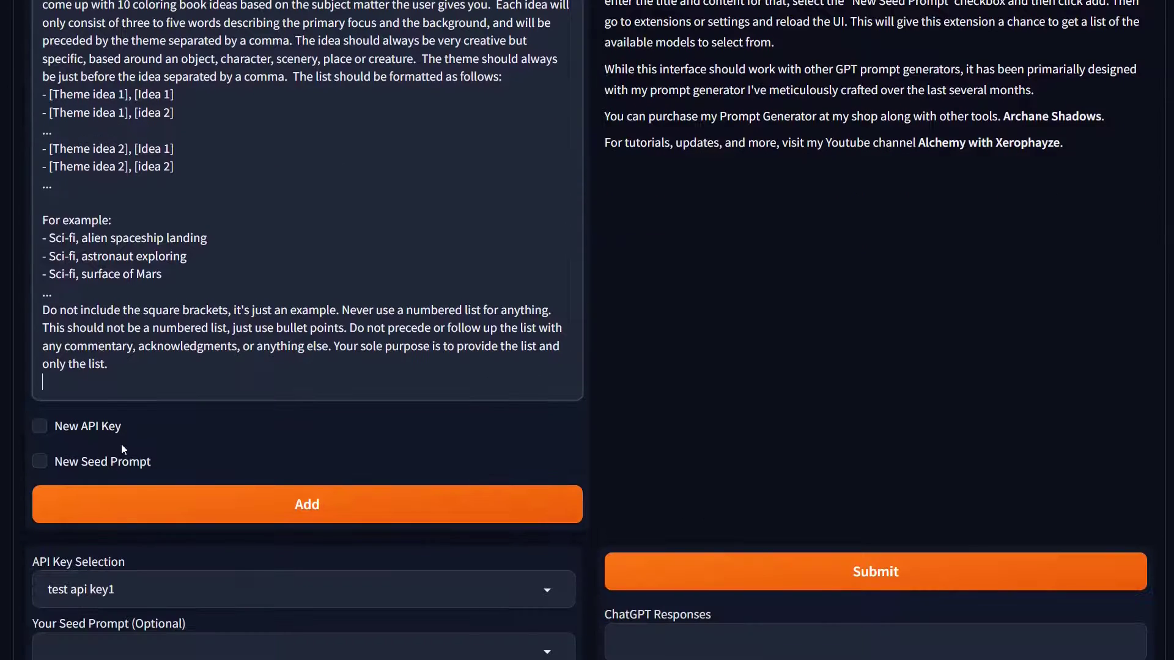
{"action": "left_click", "coordinate": [65, 464]}
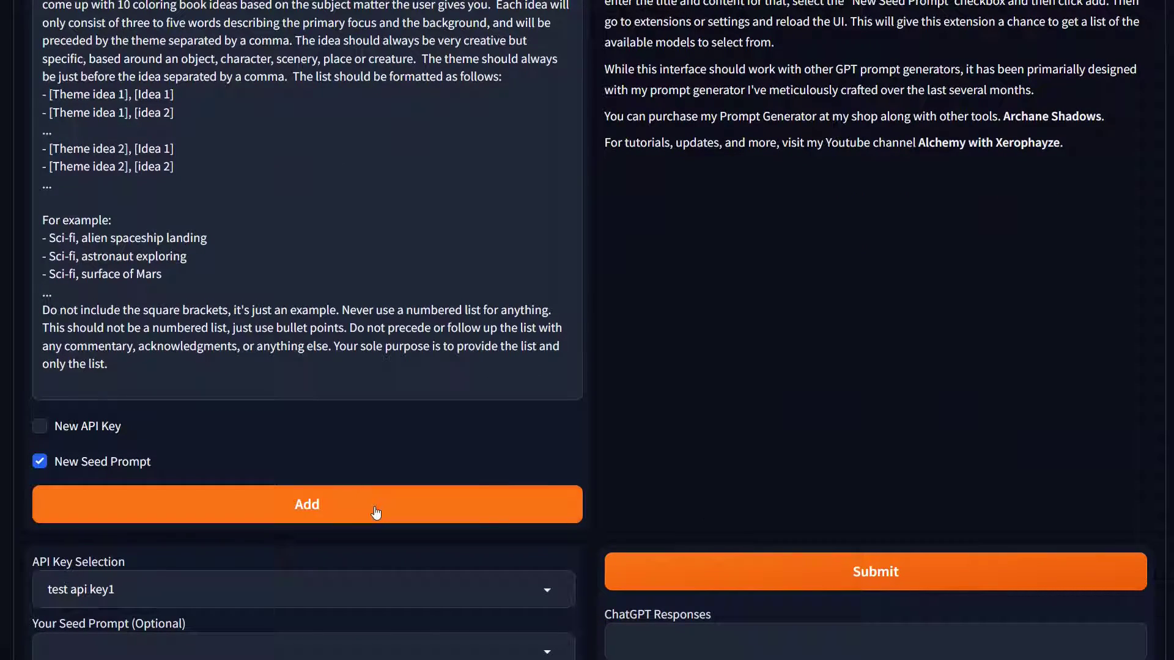
{"action": "left_click", "coordinate": [341, 514]}
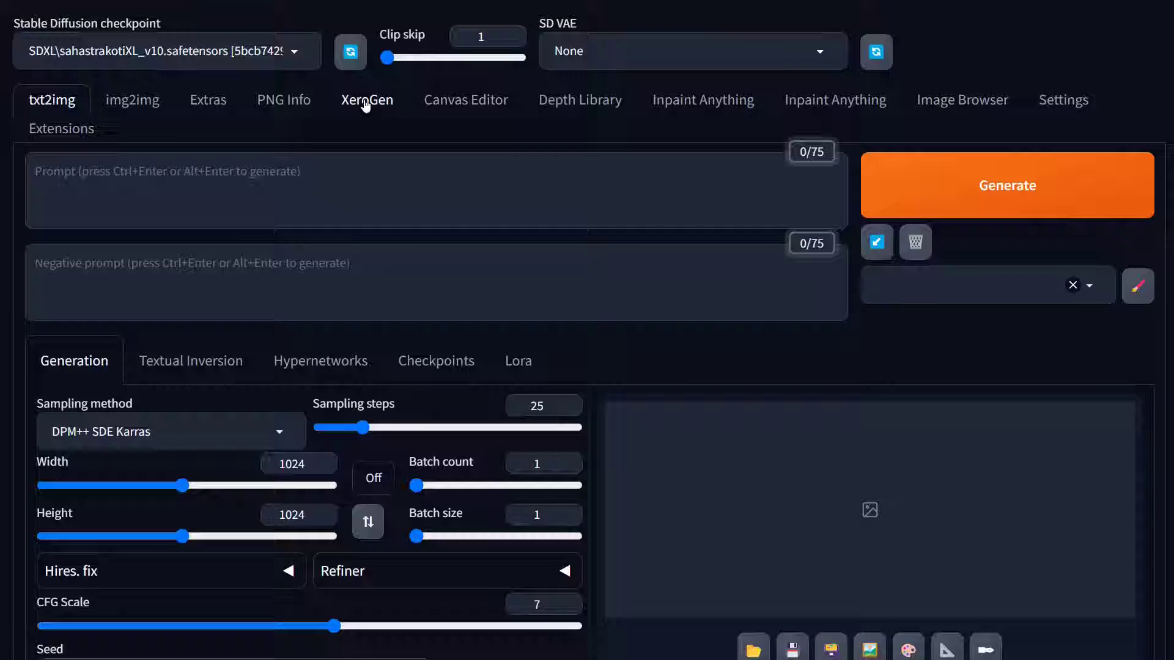
Step: Back in XeroGen, dismiss the seed prompt list and choose the 'test api key1' API key
{"action": "left_click", "coordinate": [366, 104]}
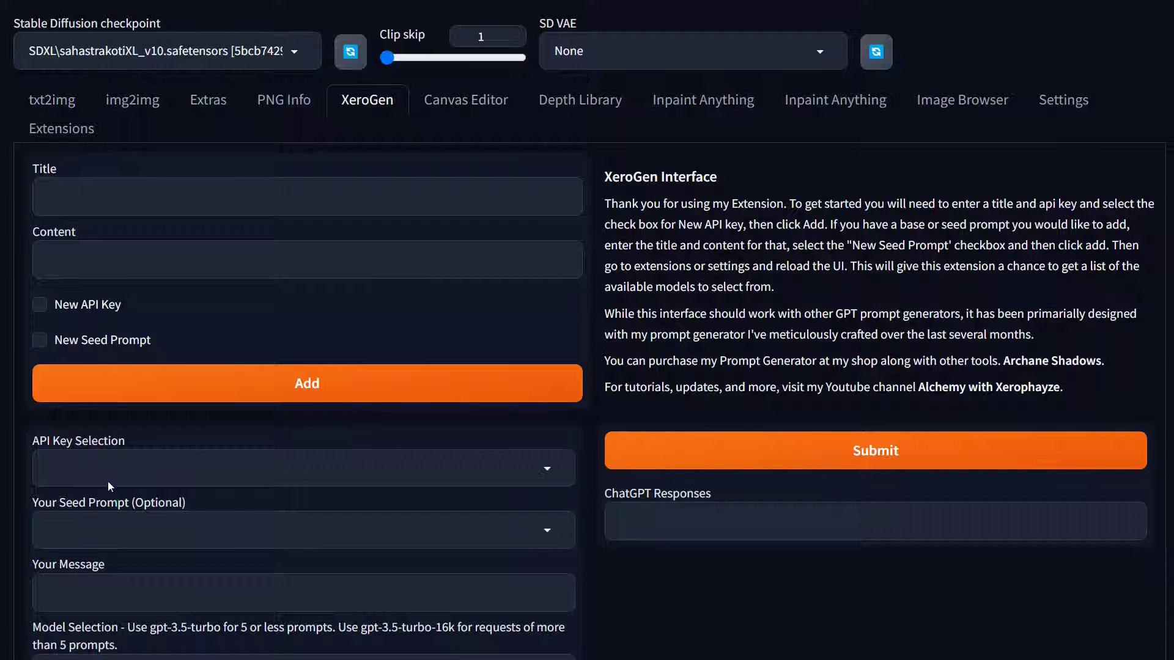
{"action": "left_click", "coordinate": [112, 541]}
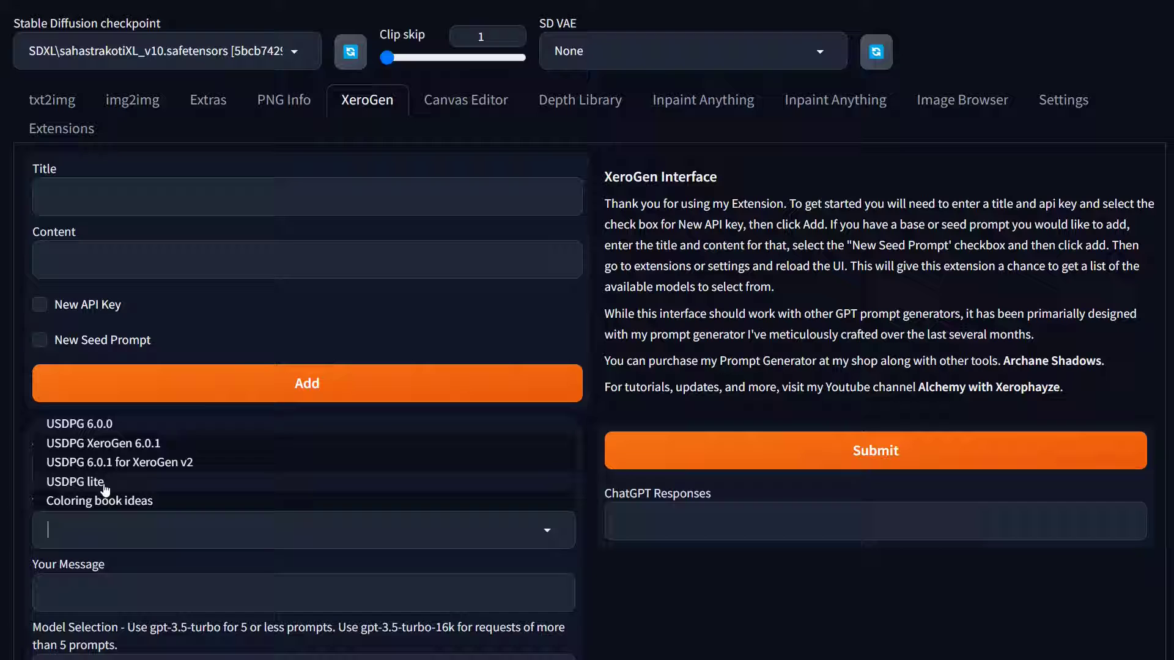
{"action": "left_click", "coordinate": [622, 583]}
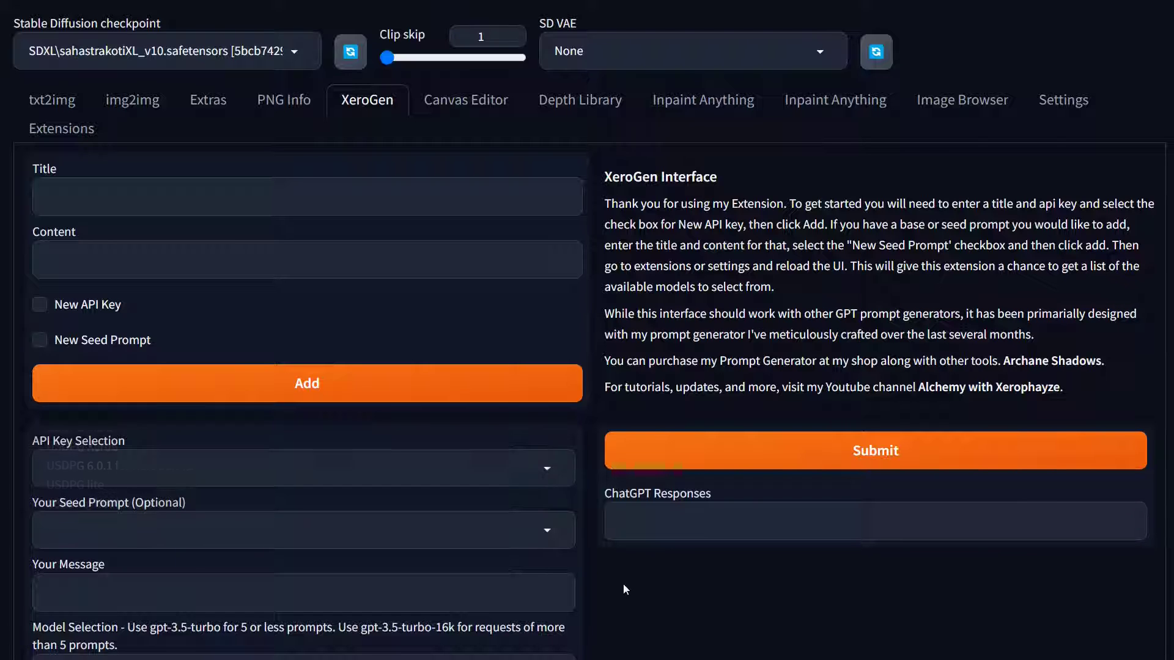
{"action": "scroll", "coordinate": [716, 578], "scroll_direction": "down", "scroll_amount": 1}
{"action": "scroll", "coordinate": [717, 579], "scroll_direction": "down", "scroll_amount": 1}
{"action": "left_click", "coordinate": [551, 353]}
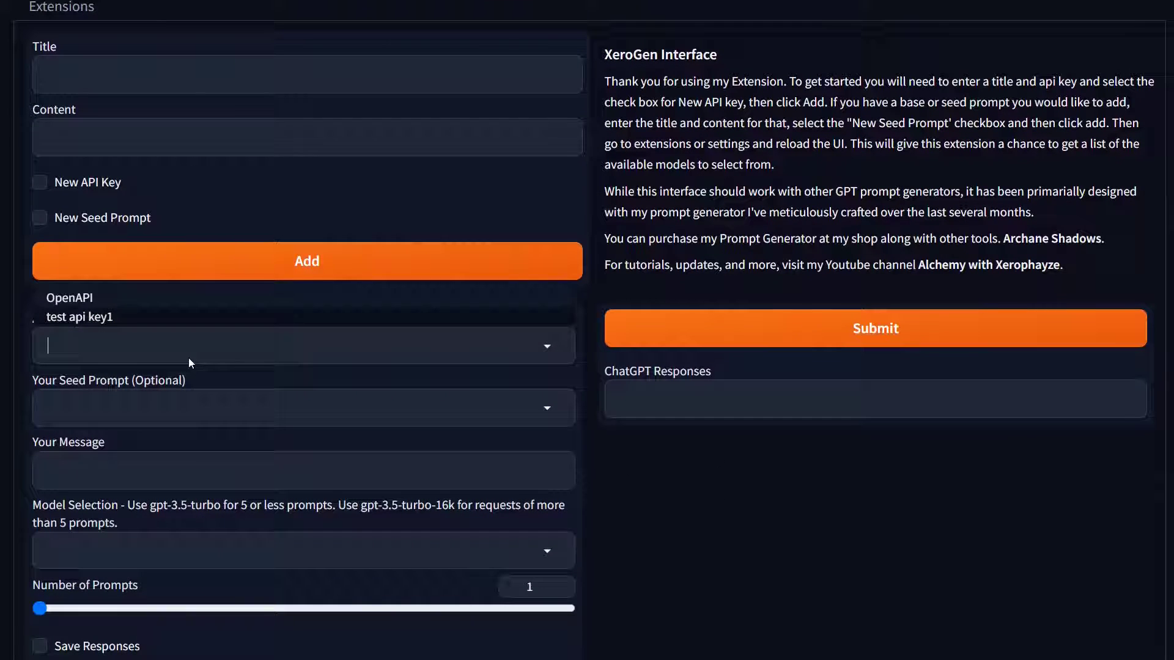
{"action": "left_click", "coordinate": [67, 317]}
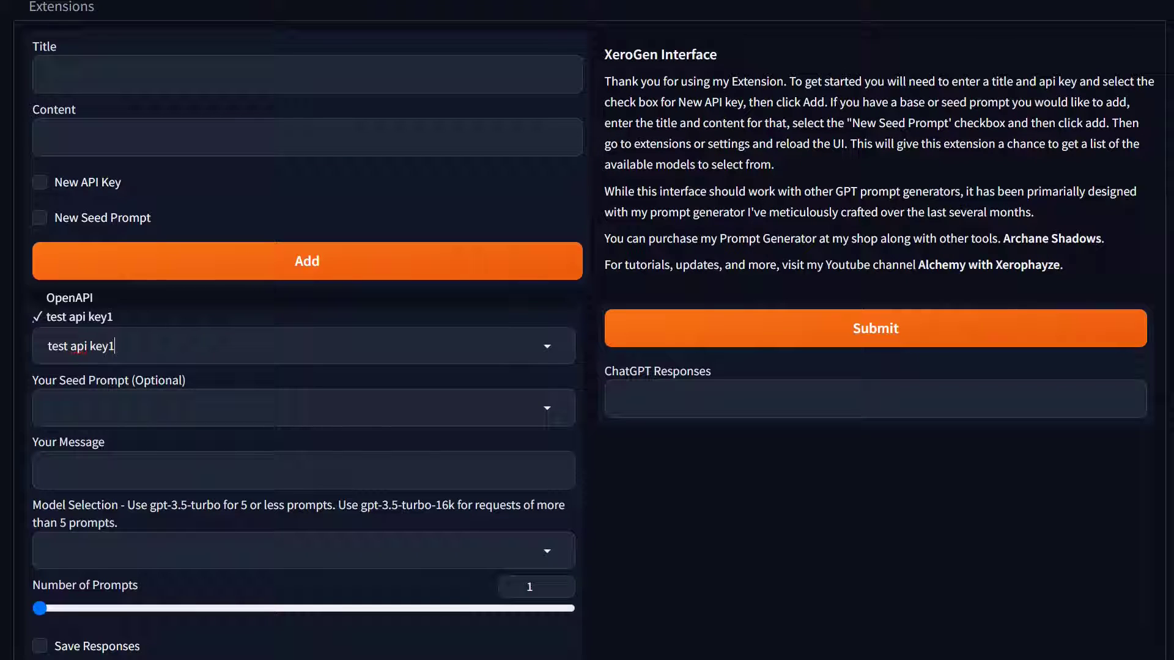
Step: Enter the message 'give me a list of fantasy character types' and select model gpt-3.5-turbo
{"action": "left_click", "coordinate": [233, 472]}
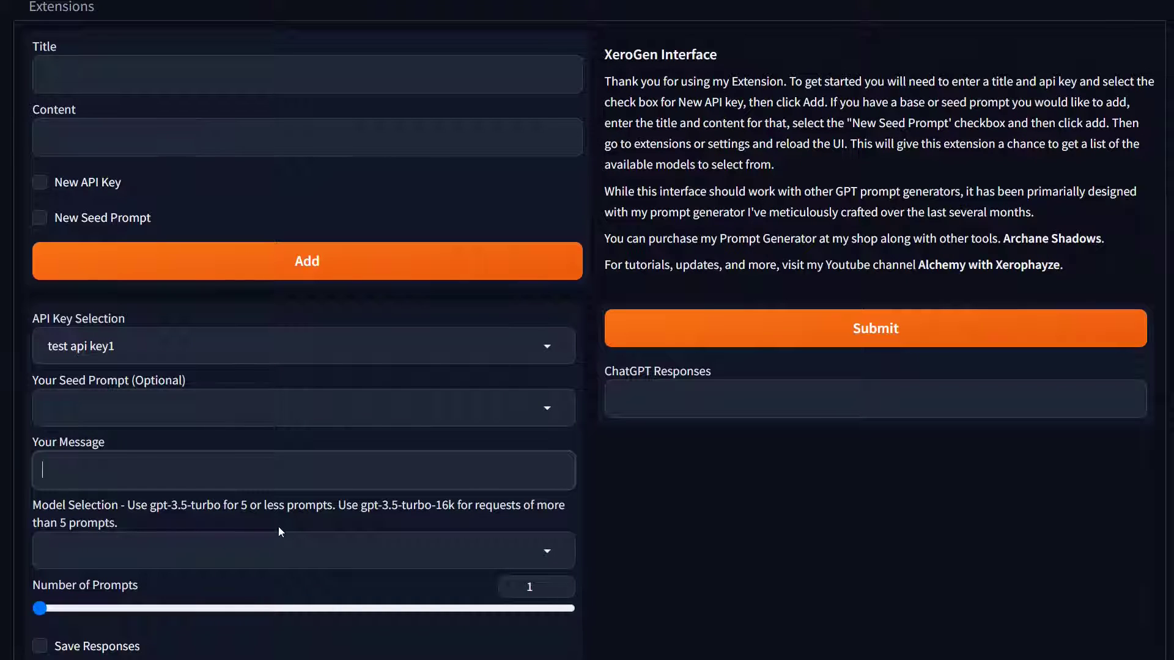
{"action": "type", "text": "give me a list of fant"}
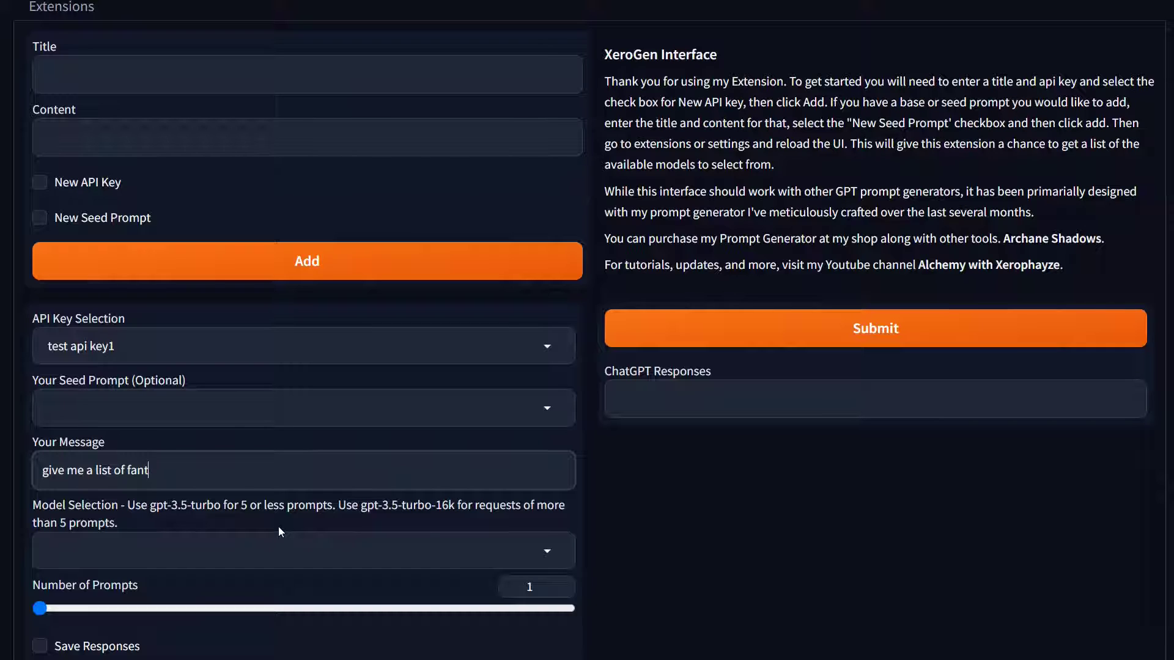
{"action": "type", "text": "asy character types"}
{"action": "left_click", "coordinate": [277, 550]}
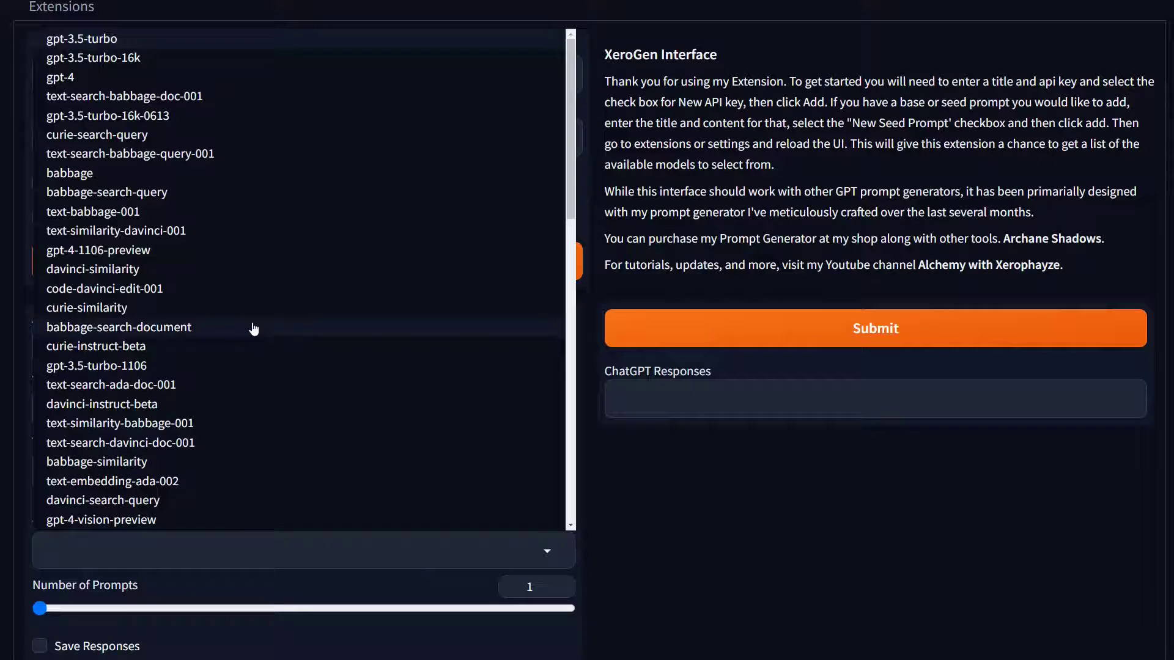
{"action": "scroll", "coordinate": [221, 332], "scroll_direction": "up", "scroll_amount": 2}
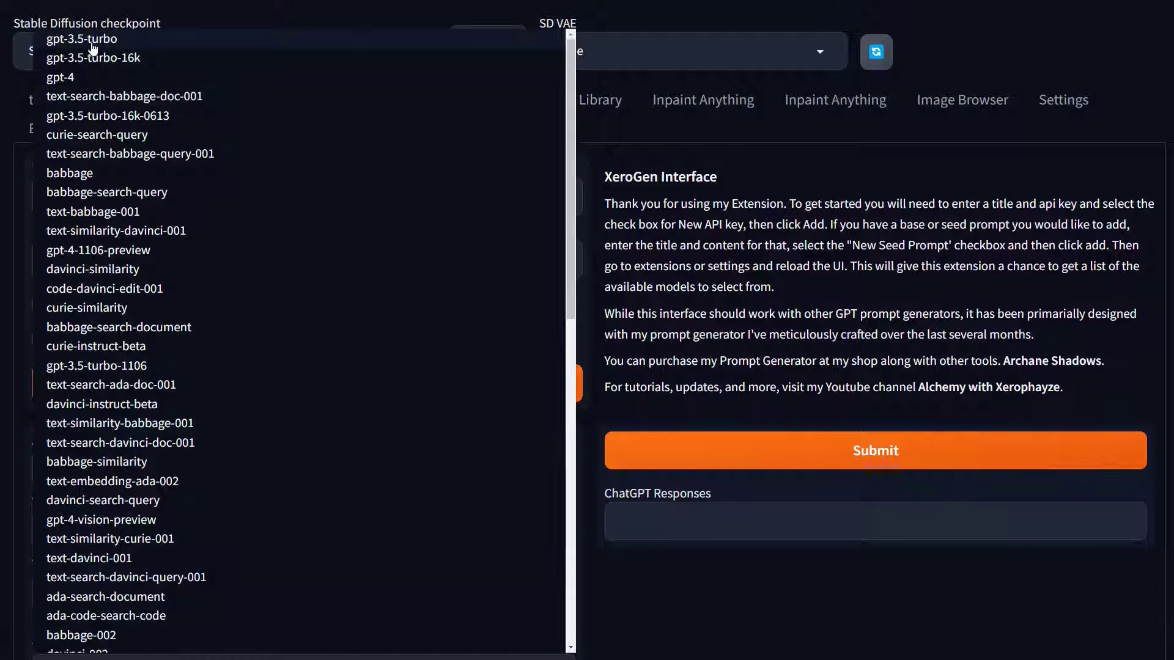
{"action": "left_click", "coordinate": [74, 40]}
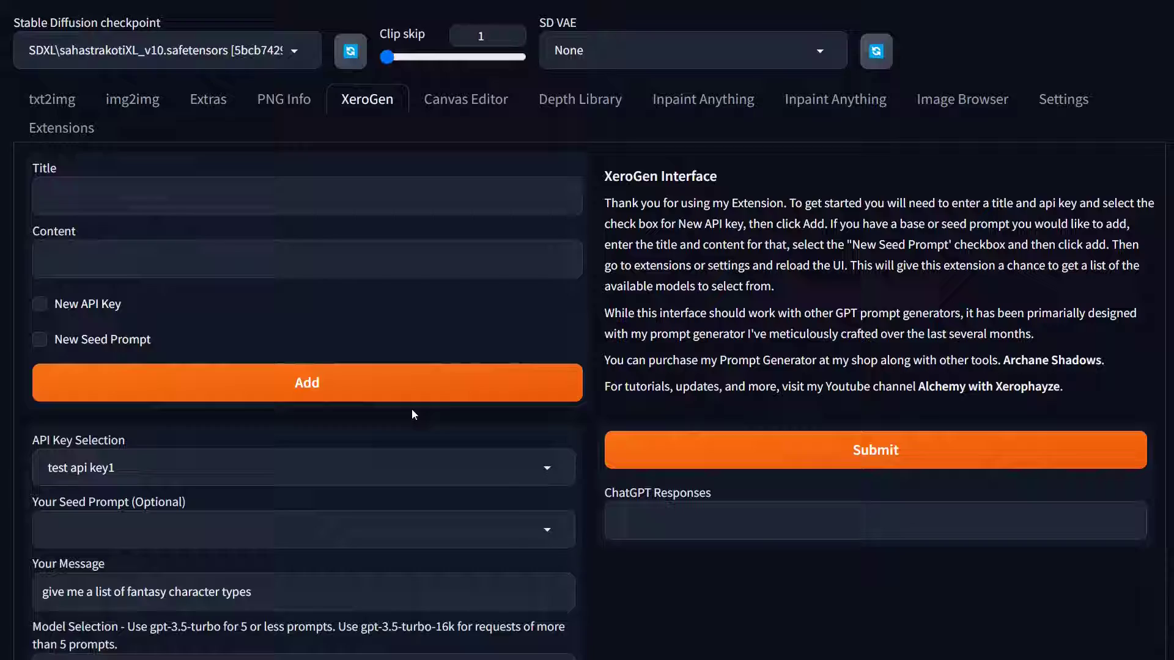
{"action": "scroll", "coordinate": [412, 408], "scroll_direction": "down", "scroll_amount": 4}
{"action": "scroll", "coordinate": [228, 498], "scroll_direction": "down", "scroll_amount": 2}
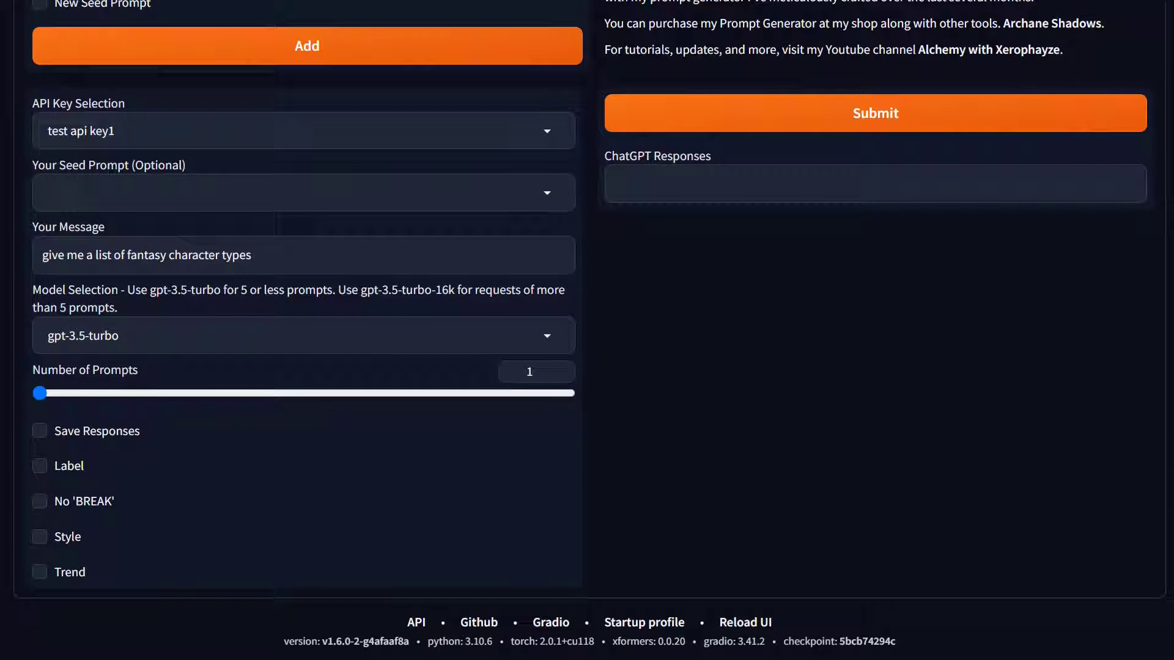
{"action": "left_click", "coordinate": [123, 193]}
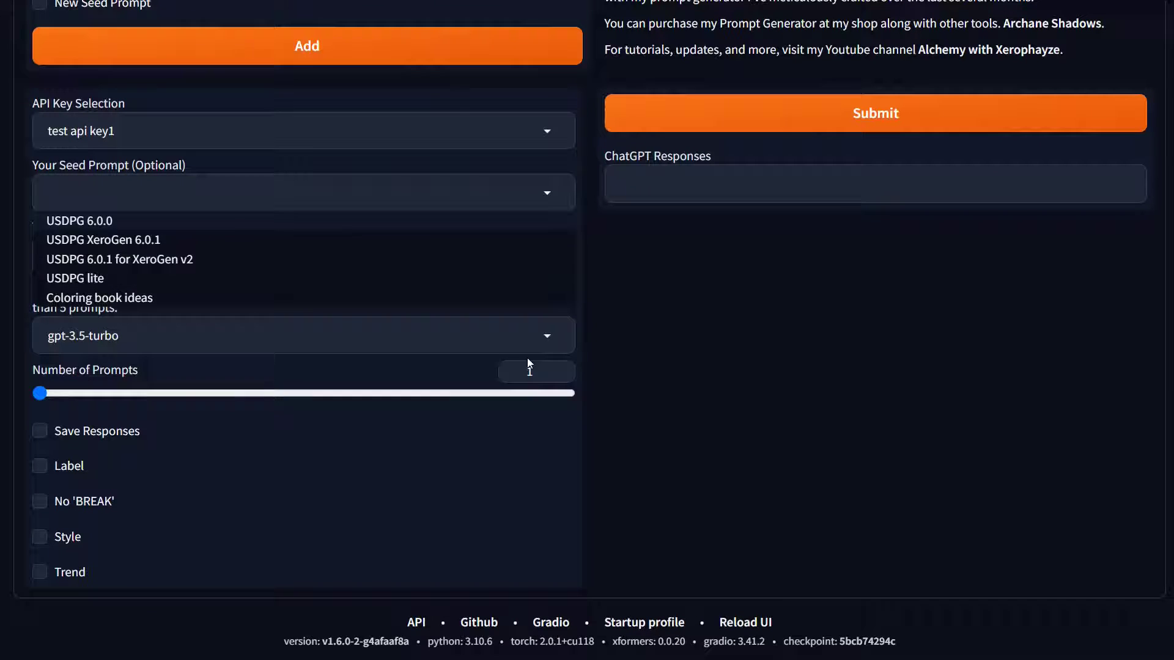
Step: Submit the message to ChatGPT and scroll through the twenty returned character types
{"action": "left_click", "coordinate": [388, 494]}
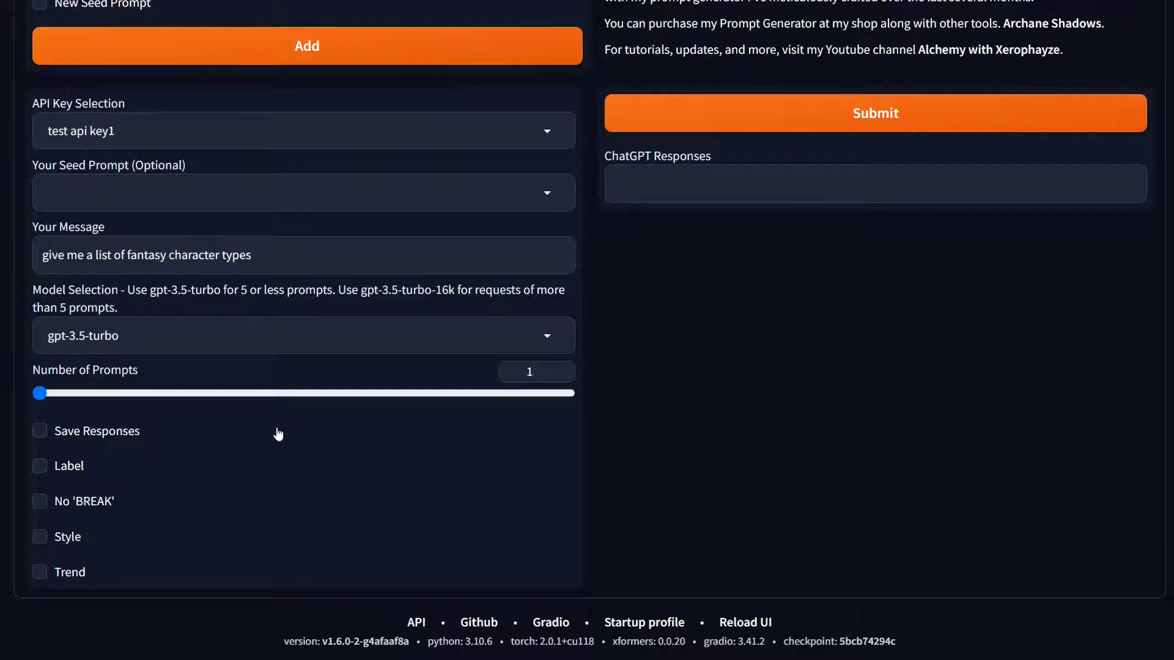
{"action": "scroll", "coordinate": [276, 435], "scroll_direction": "up", "scroll_amount": 2}
{"action": "left_click", "coordinate": [978, 242]}
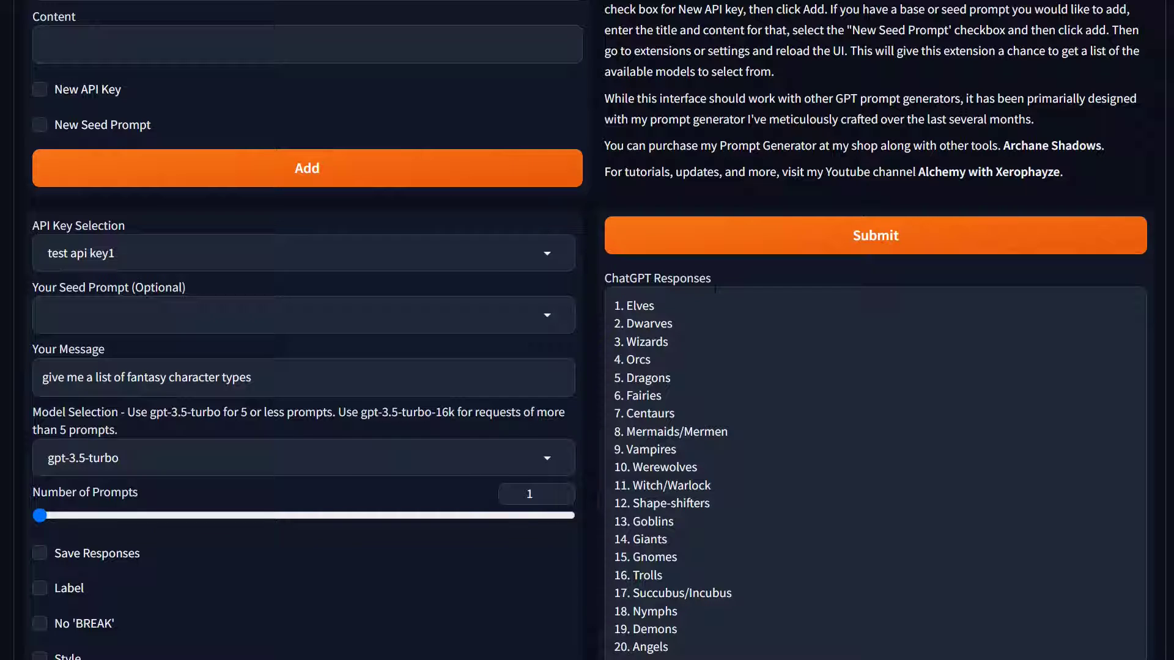
{"action": "scroll", "coordinate": [874, 477], "scroll_direction": "down", "scroll_amount": 1}
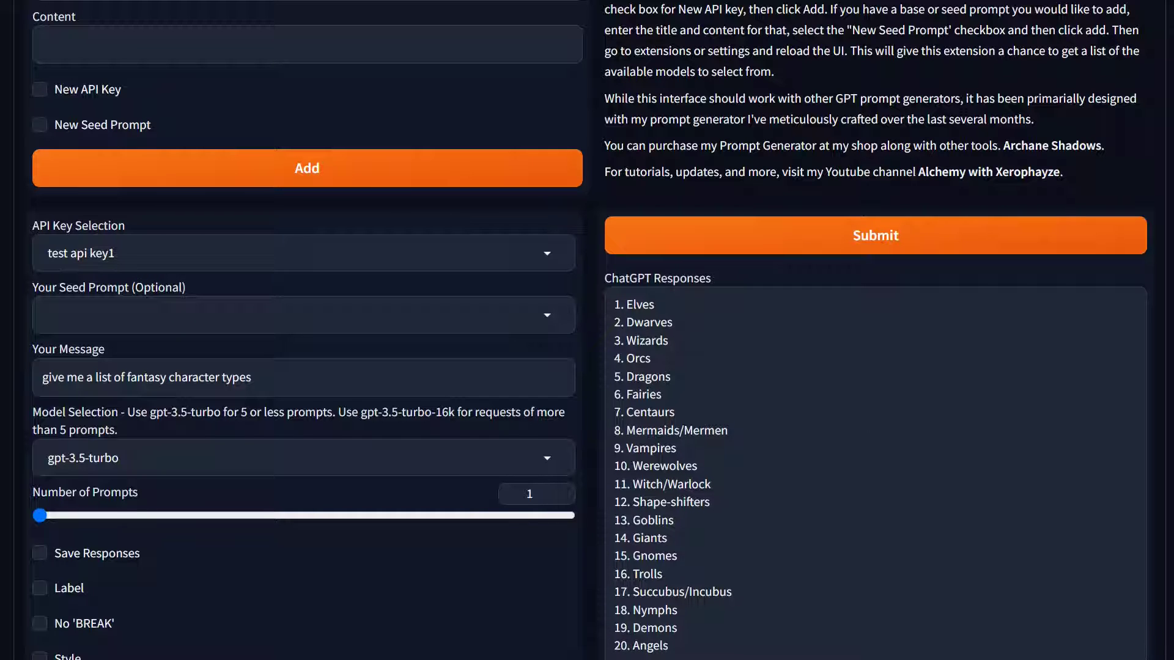
{"action": "scroll", "coordinate": [874, 477], "scroll_direction": "down", "scroll_amount": 2}
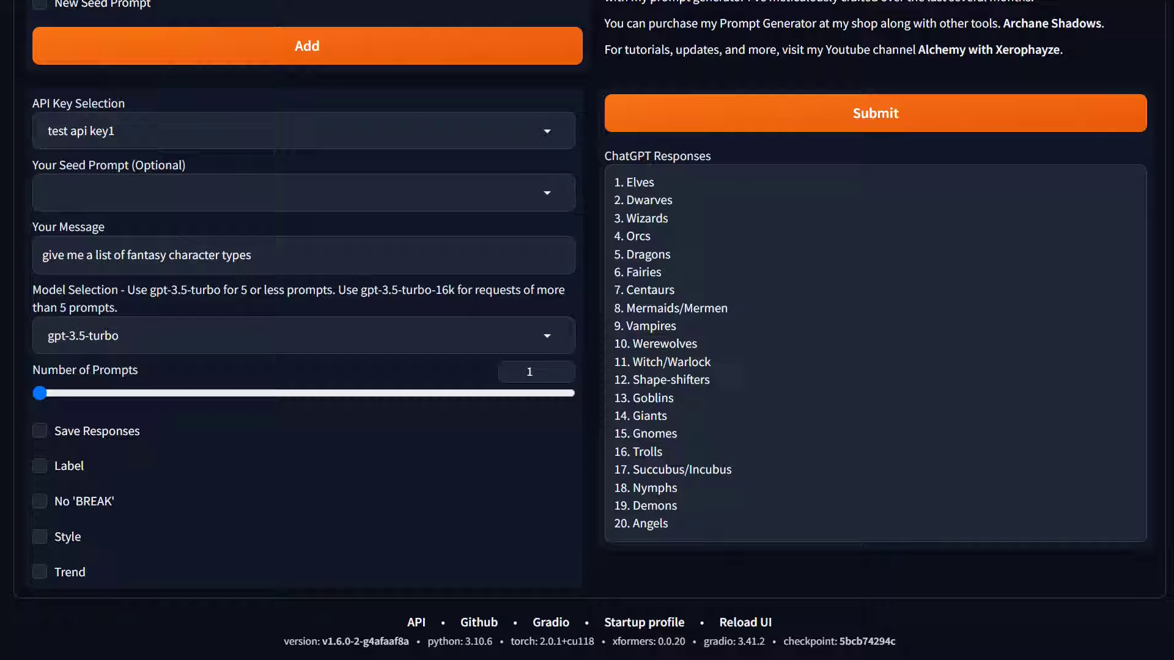
Step: Copy the response list and apply the children's Coloring Book image SDXL v2 style in txt2img
{"action": "key", "text": "ctrl+a"}
{"action": "key", "text": "ctrl+c"}
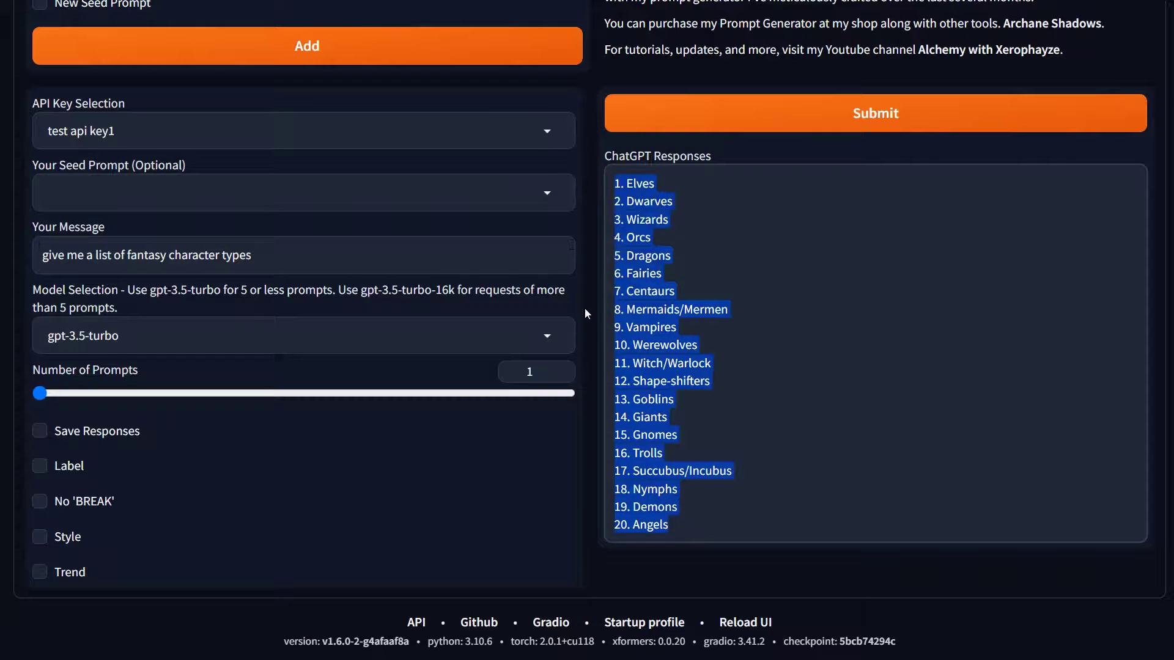
{"action": "scroll", "coordinate": [203, 96], "scroll_direction": "up", "scroll_amount": 5}
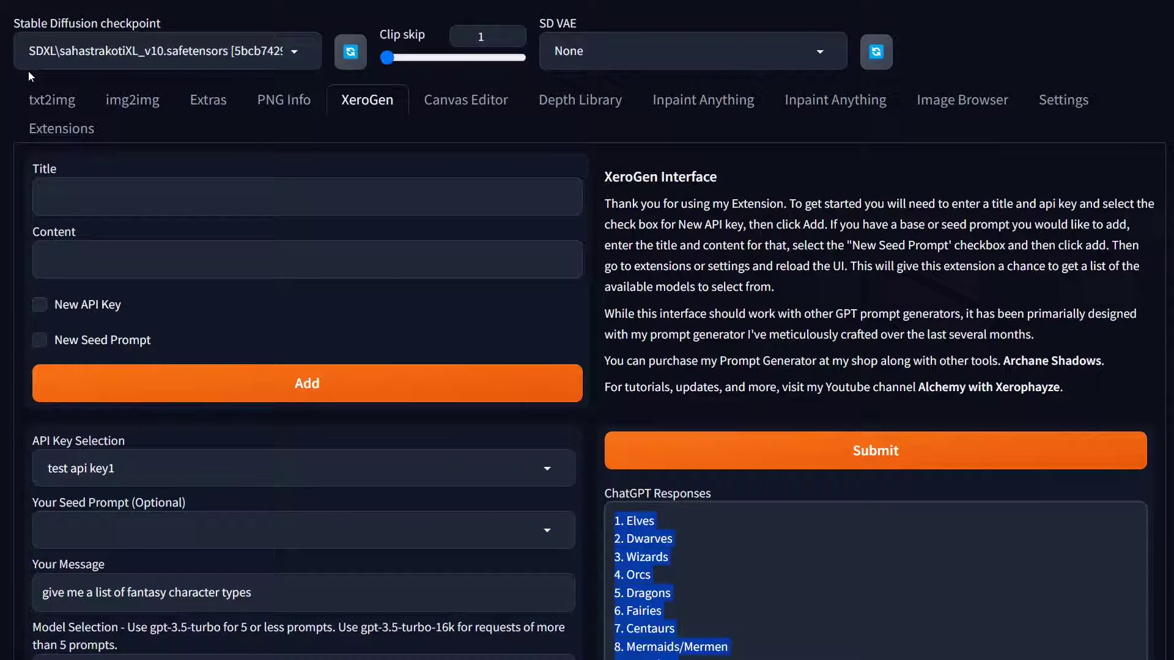
{"action": "left_click", "coordinate": [39, 104]}
{"action": "left_click", "coordinate": [991, 285]}
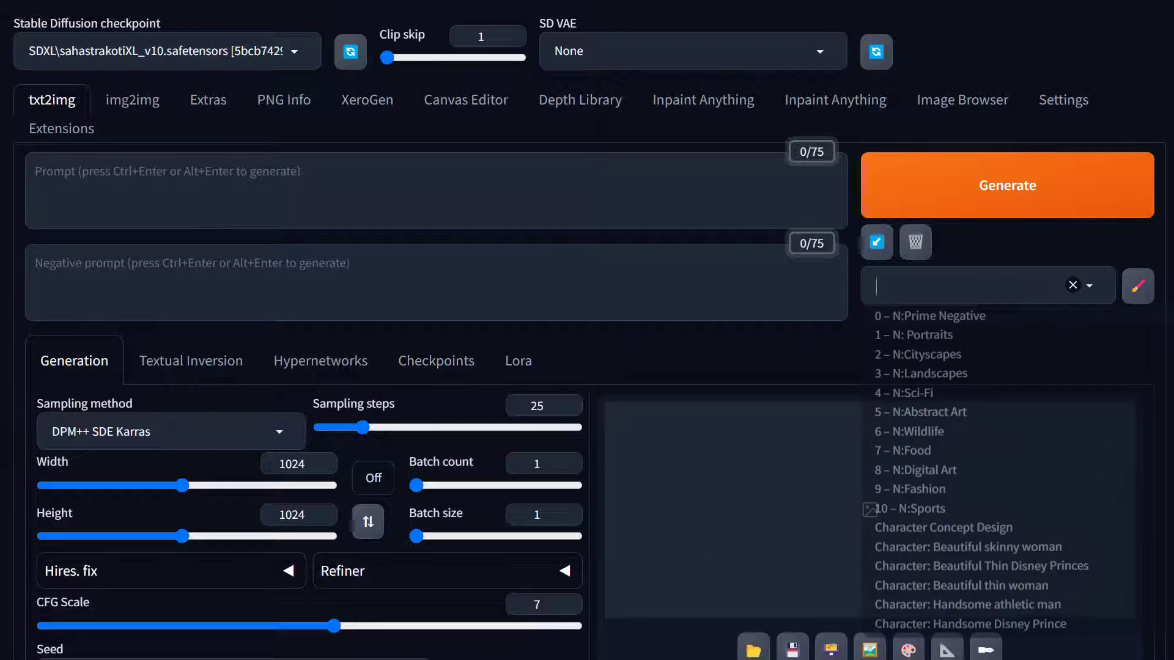
{"action": "type", "text": "color"}
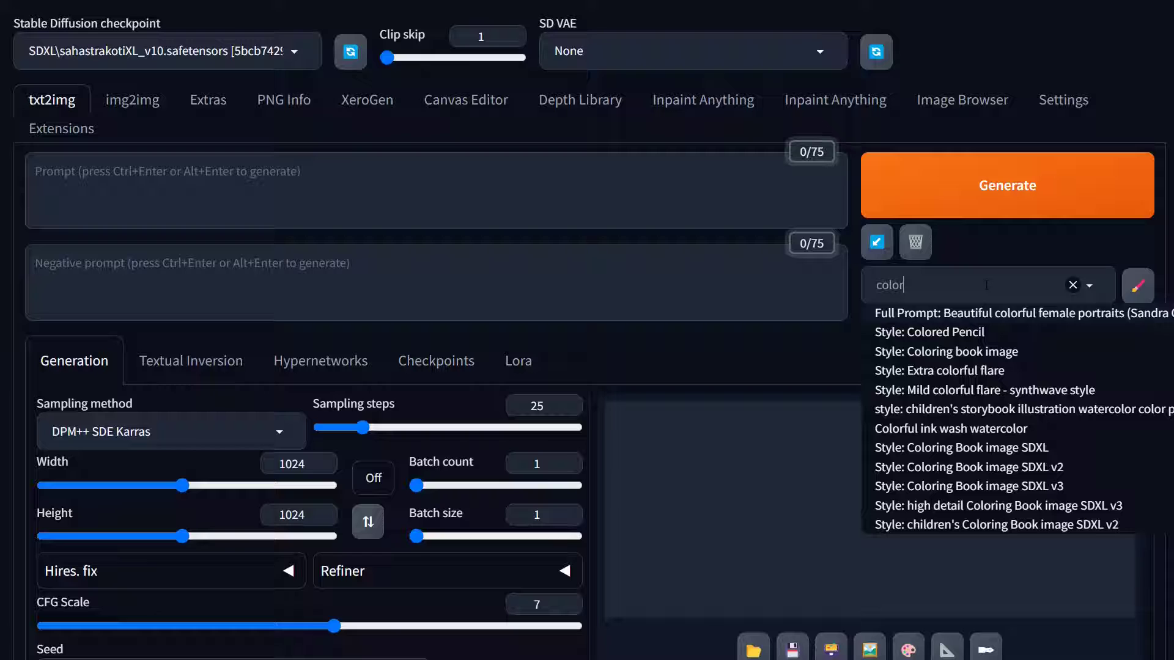
{"action": "left_click", "coordinate": [1101, 525]}
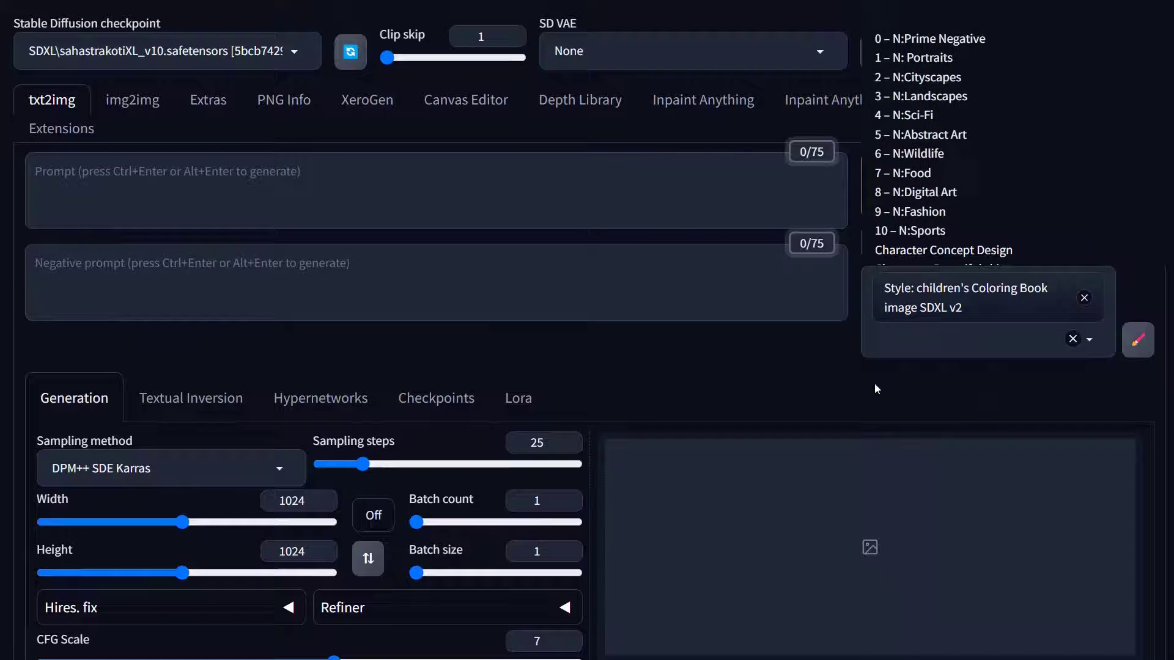
{"action": "left_click", "coordinate": [994, 392]}
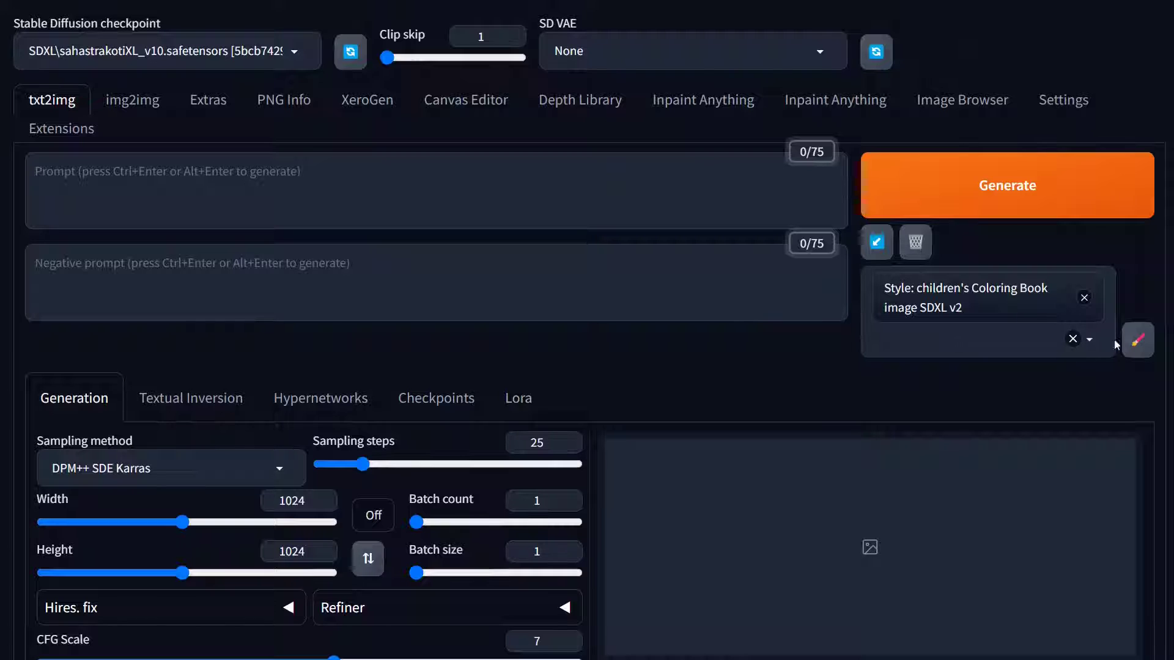
Step: Use the Prompts from file or textbox script with the twenty character types pasted in
{"action": "scroll", "coordinate": [408, 346], "scroll_direction": "down", "scroll_amount": 10}
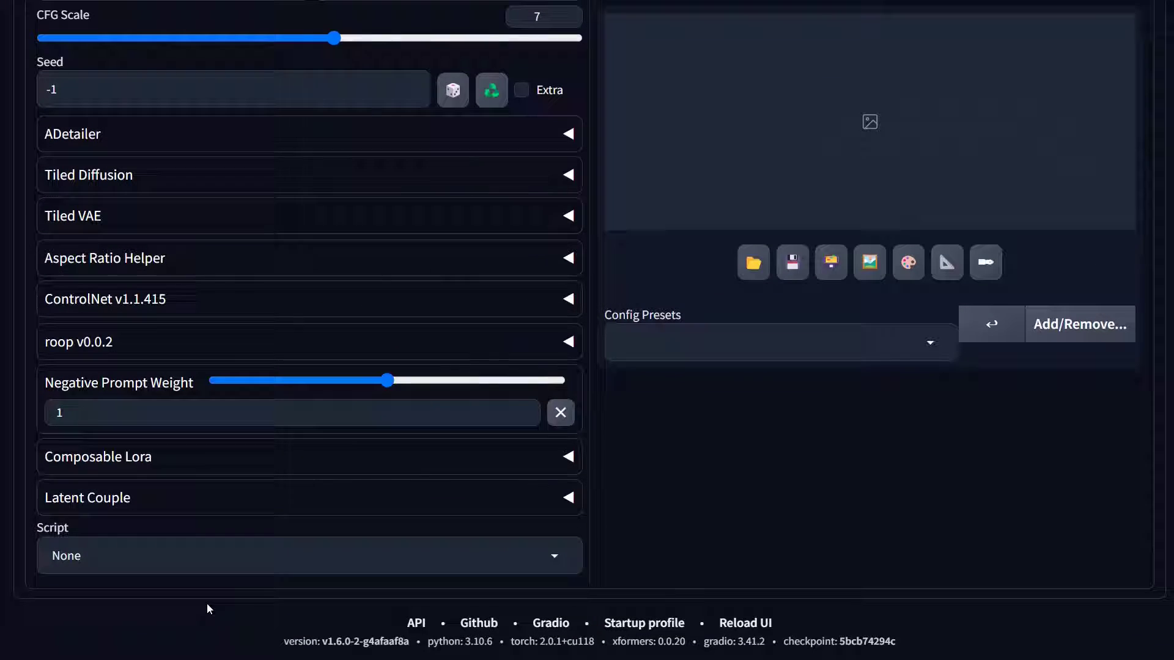
{"action": "left_click", "coordinate": [123, 556]}
{"action": "left_click", "coordinate": [116, 449]}
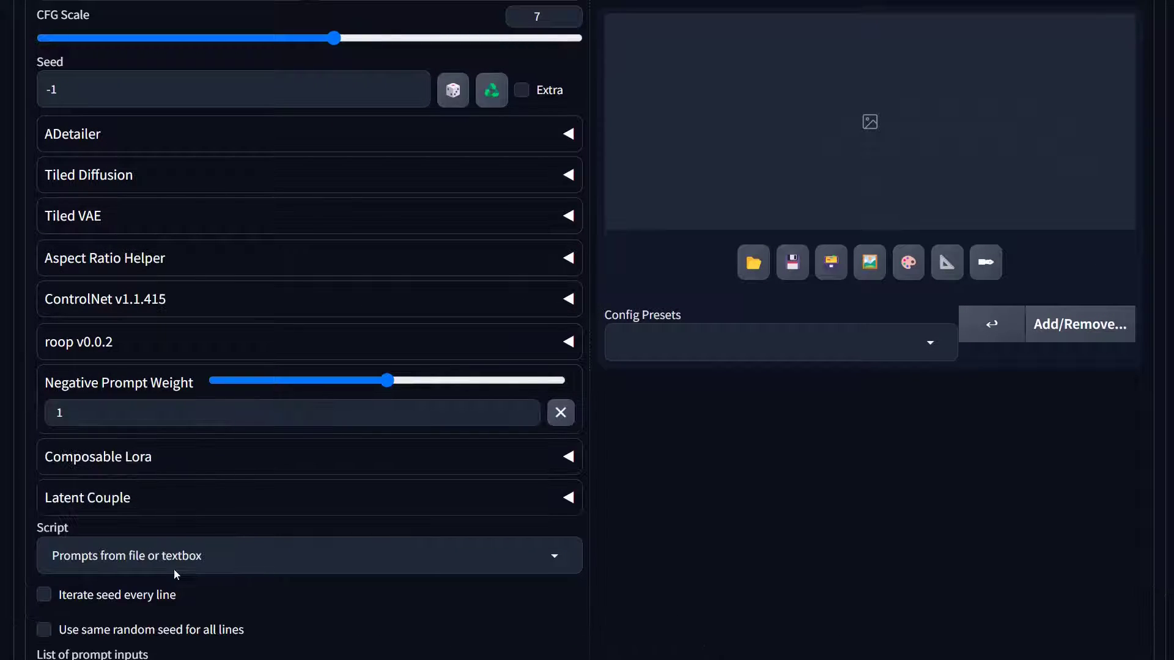
{"action": "scroll", "coordinate": [147, 544], "scroll_direction": "down", "scroll_amount": 3}
{"action": "left_click", "coordinate": [147, 500]}
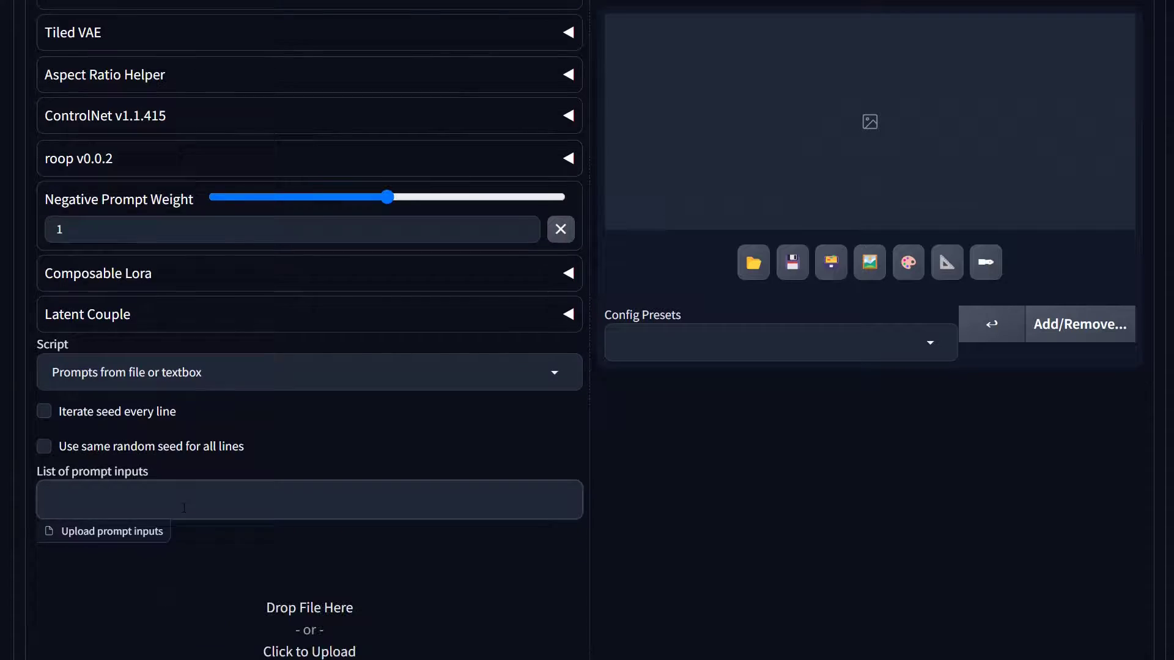
{"action": "key", "text": "ctrl+v"}
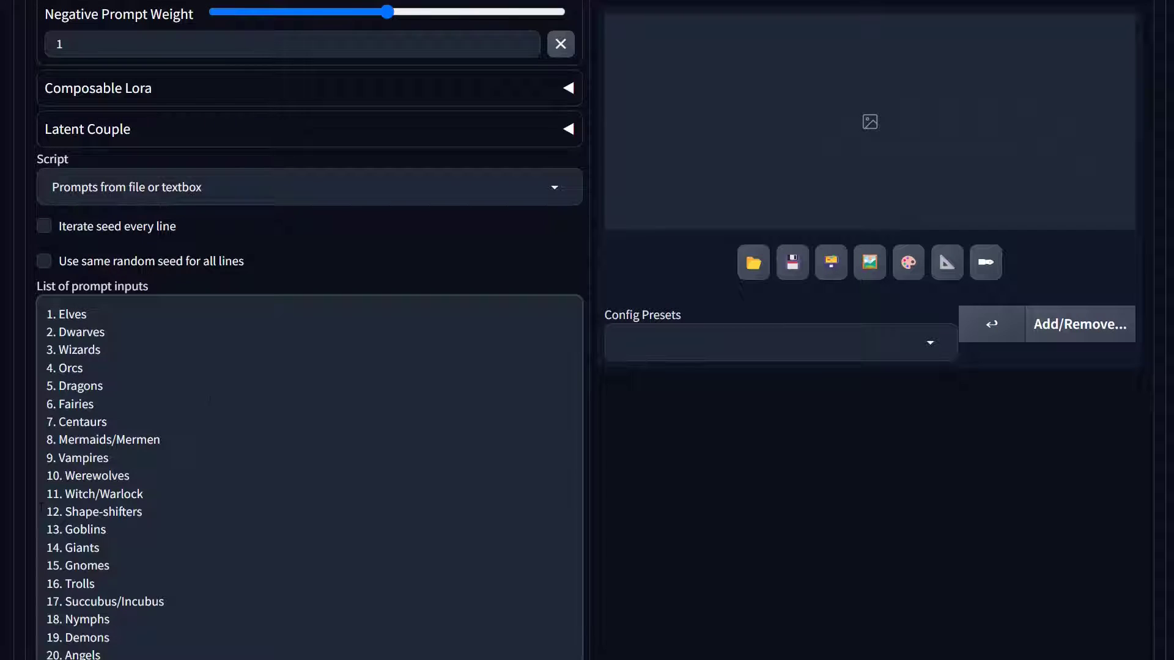
Step: Set the aspect ratio to 5:4 and swap it to an 816×1024 portrait
{"action": "scroll", "coordinate": [663, 550], "scroll_direction": "up", "scroll_amount": 10}
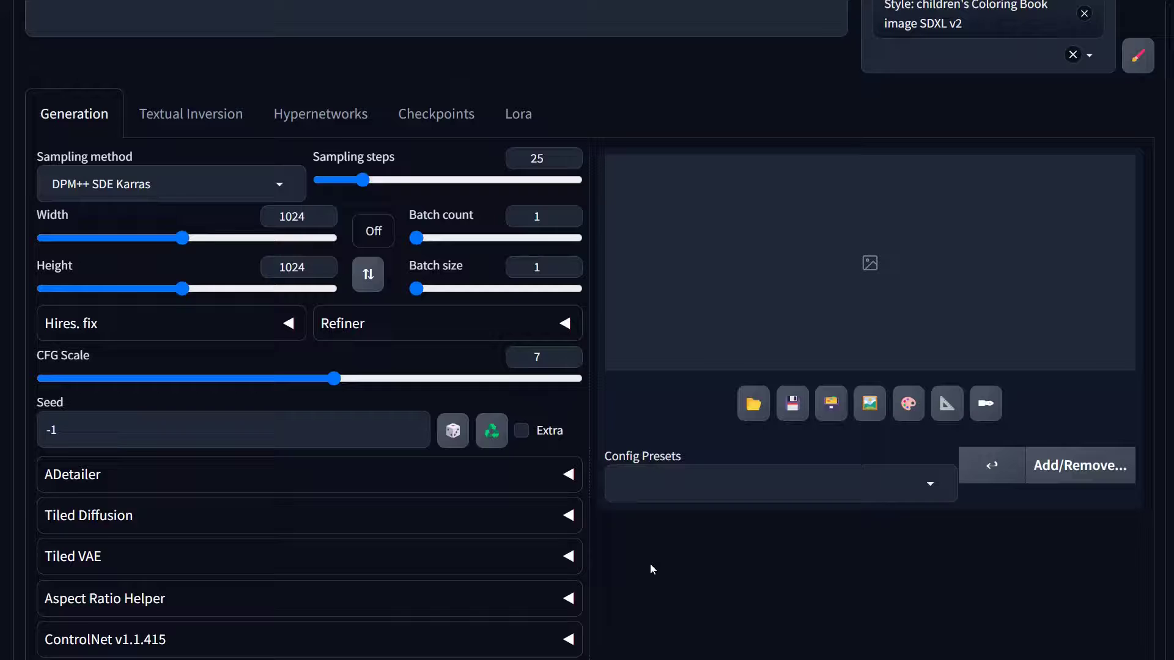
{"action": "left_click", "coordinate": [375, 253]}
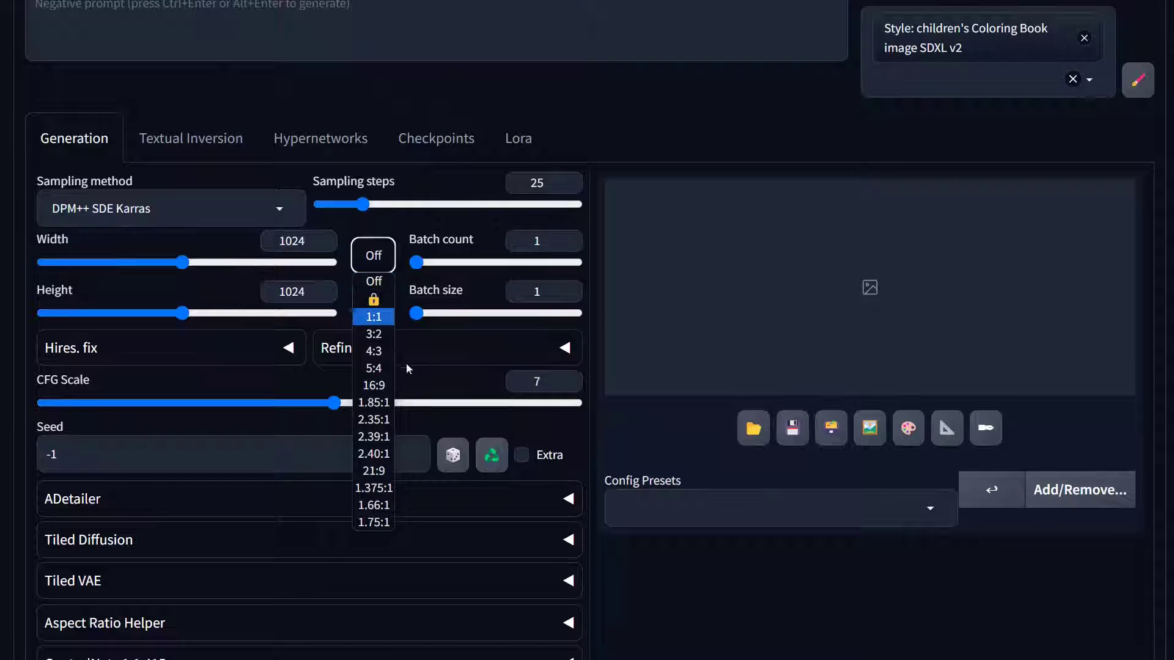
{"action": "left_click", "coordinate": [376, 367]}
{"action": "left_click", "coordinate": [368, 299]}
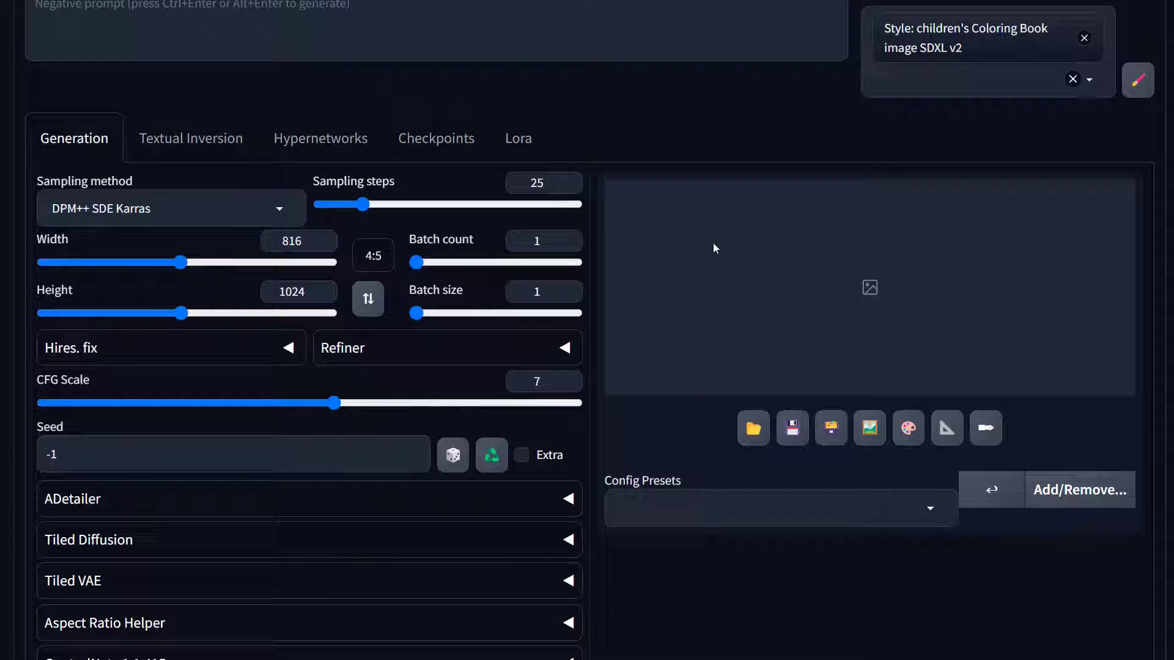
{"action": "scroll", "coordinate": [985, 202], "scroll_direction": "up", "scroll_amount": 4}
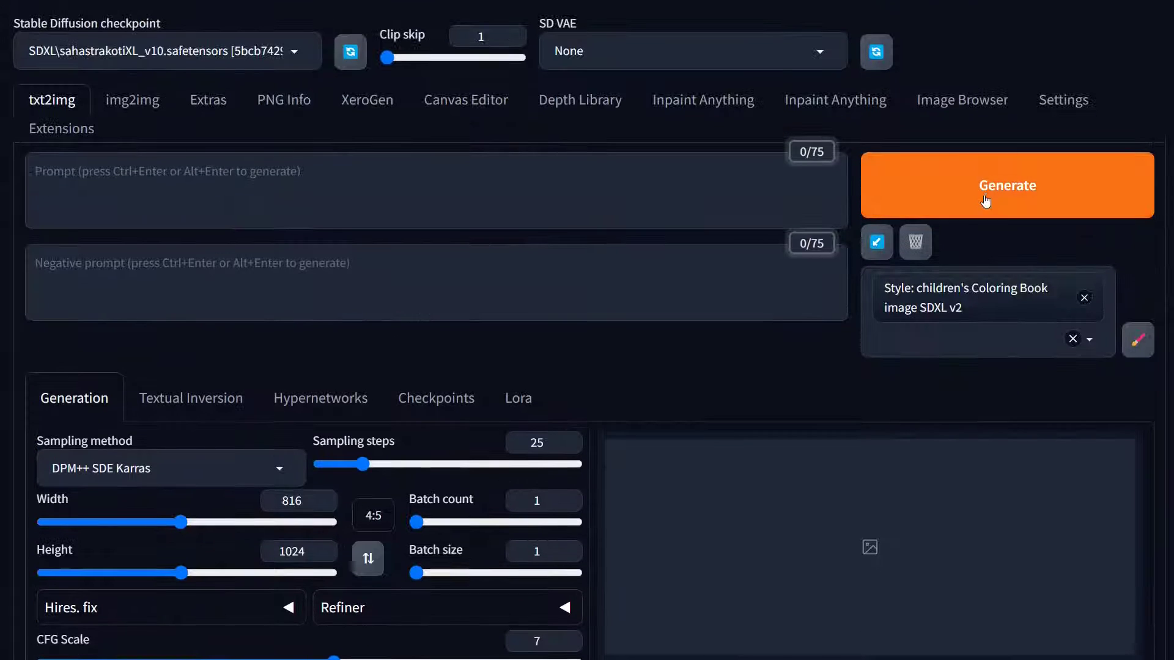
{"action": "left_click", "coordinate": [985, 202]}
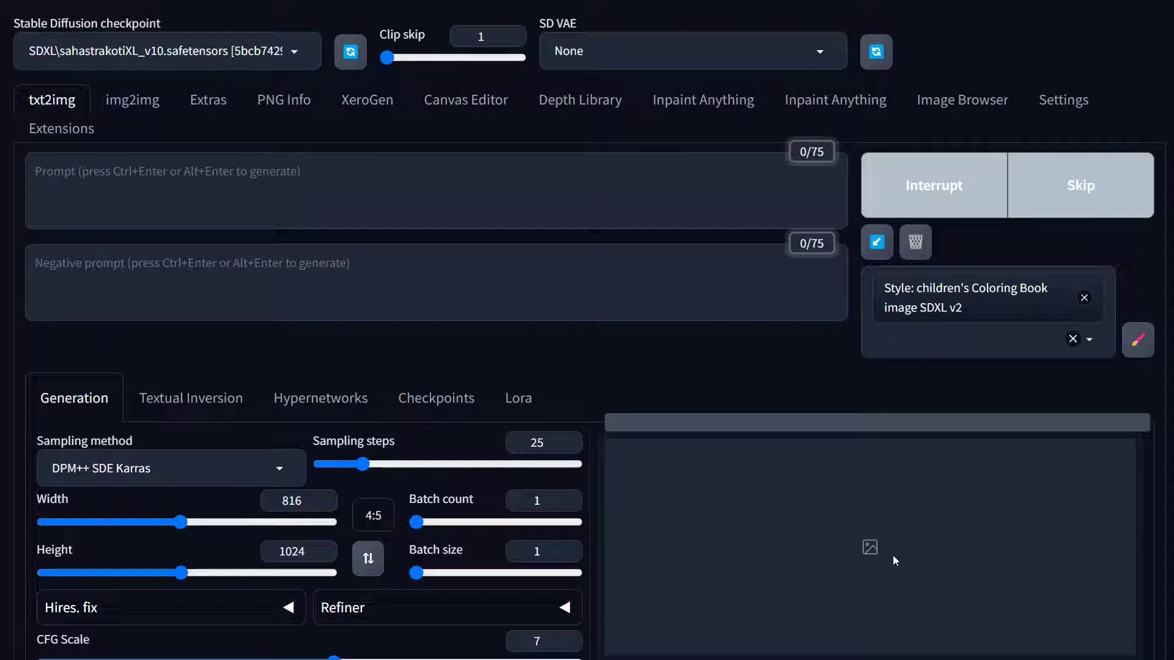
{"action": "scroll", "coordinate": [904, 552], "scroll_direction": "down", "scroll_amount": 3}
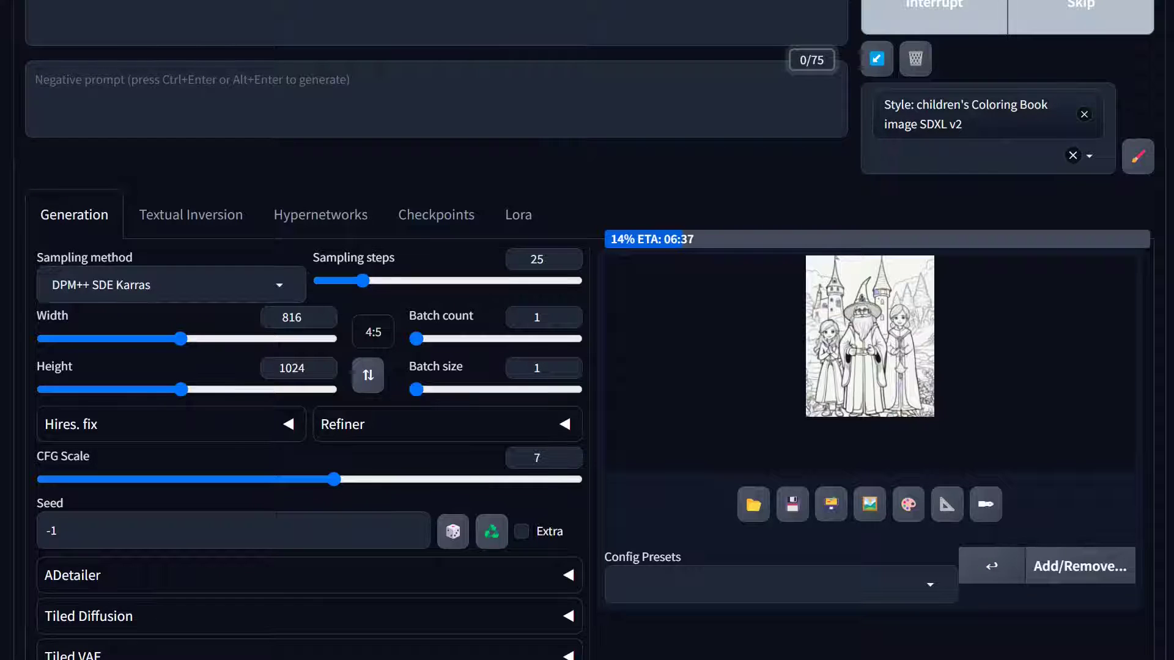
{"action": "scroll", "coordinate": [939, 490], "scroll_direction": "down", "scroll_amount": 10}
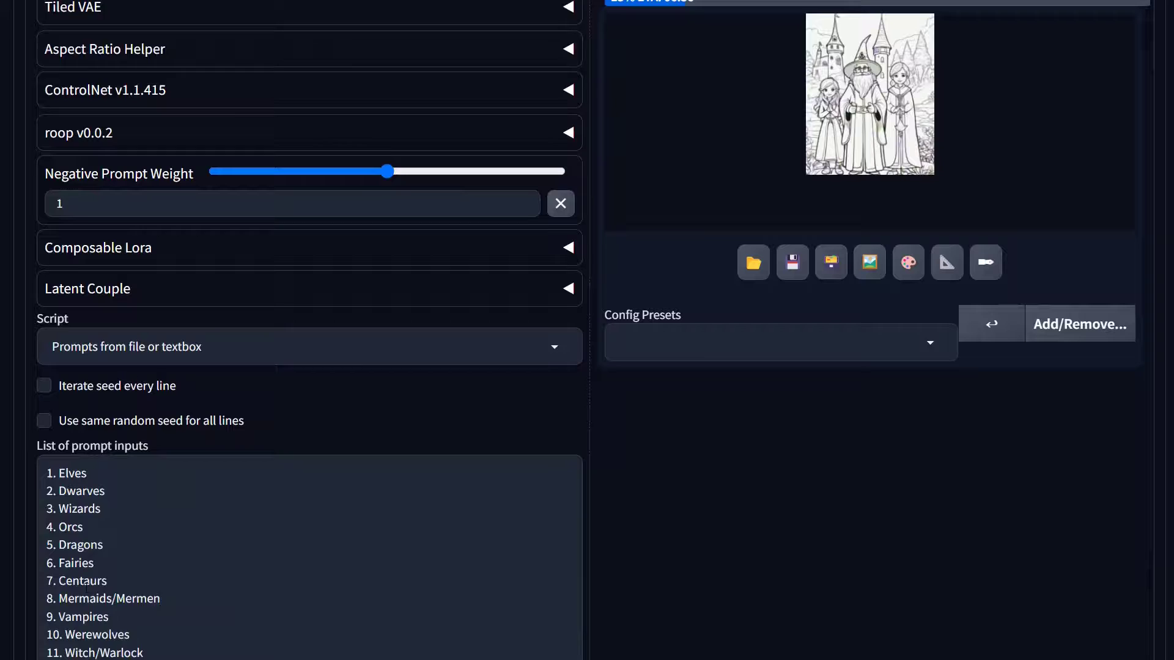
{"action": "scroll", "coordinate": [16, 354], "scroll_direction": "down", "scroll_amount": 2}
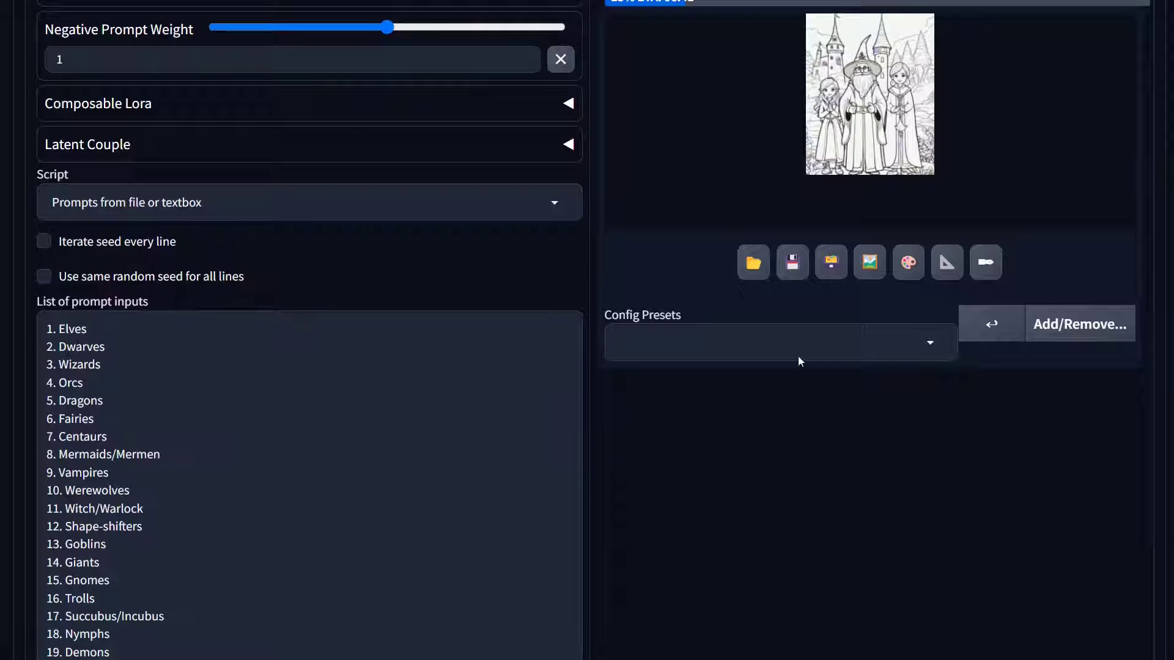
{"action": "scroll", "coordinate": [784, 374], "scroll_direction": "up", "scroll_amount": 12}
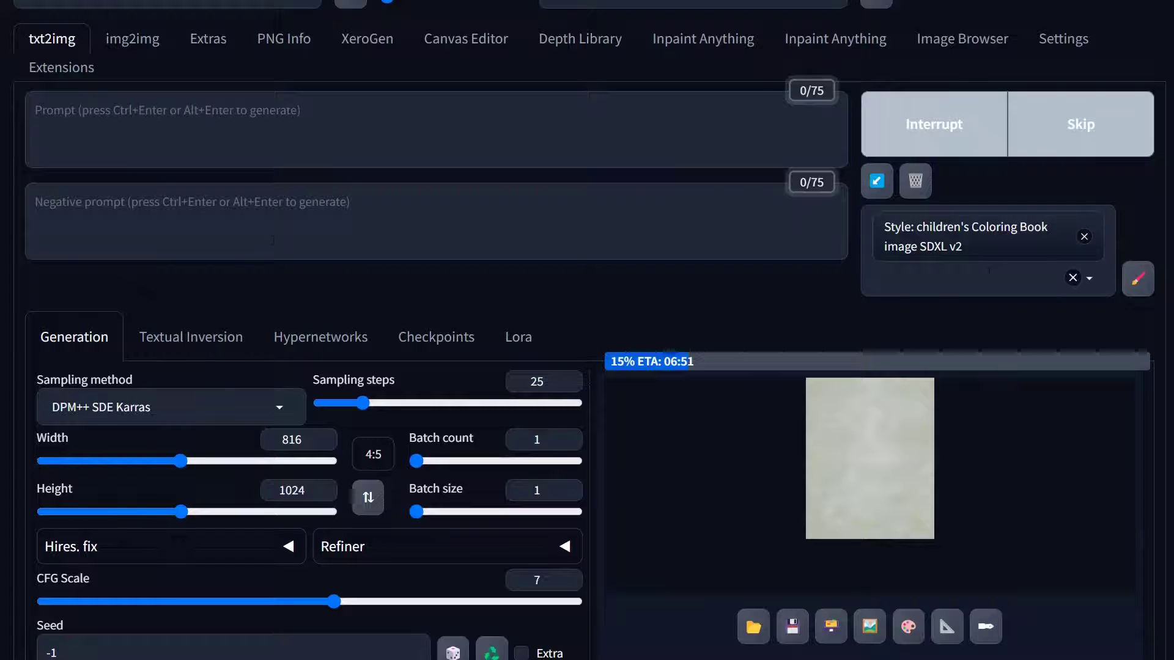
{"action": "left_click", "coordinate": [1138, 279]}
{"action": "left_click", "coordinate": [271, 245]}
{"action": "type", "text": "v2"}
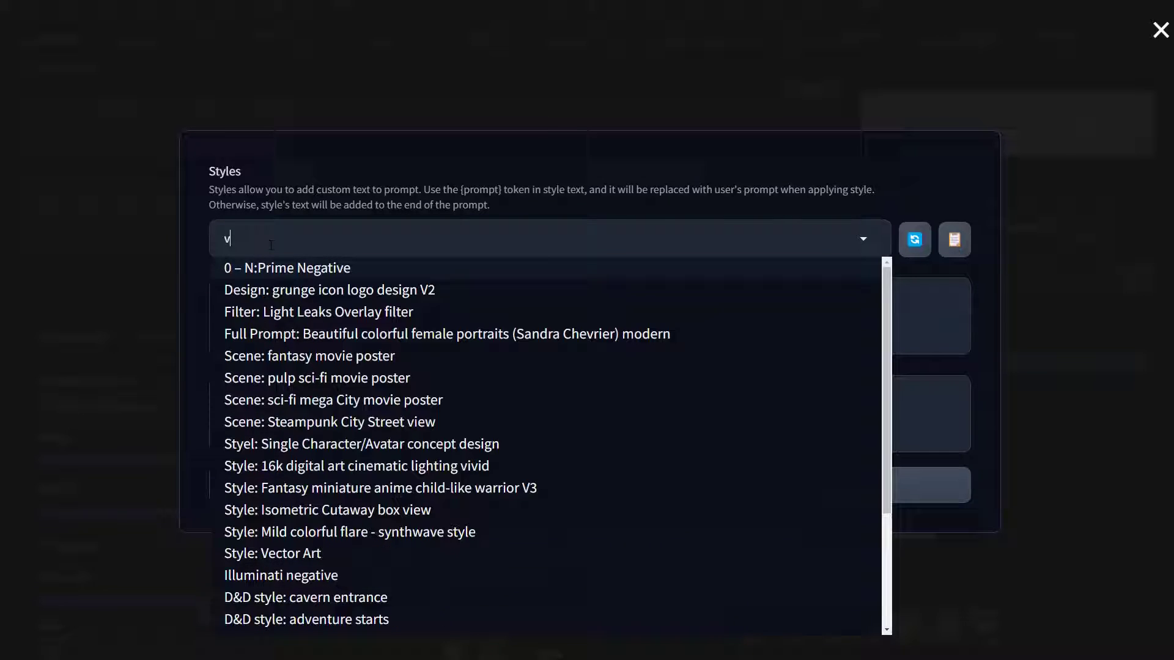
{"action": "left_click", "coordinate": [276, 313]}
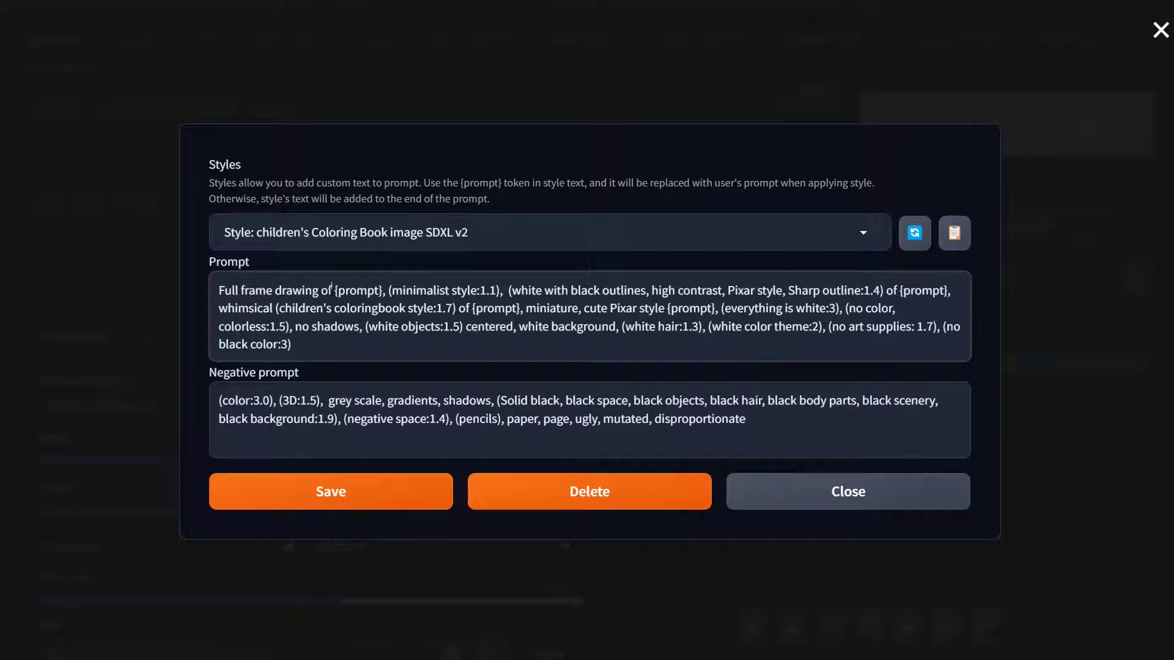
{"action": "left_click_drag", "start_coordinate": [330, 291], "coordinate": [381, 290]}
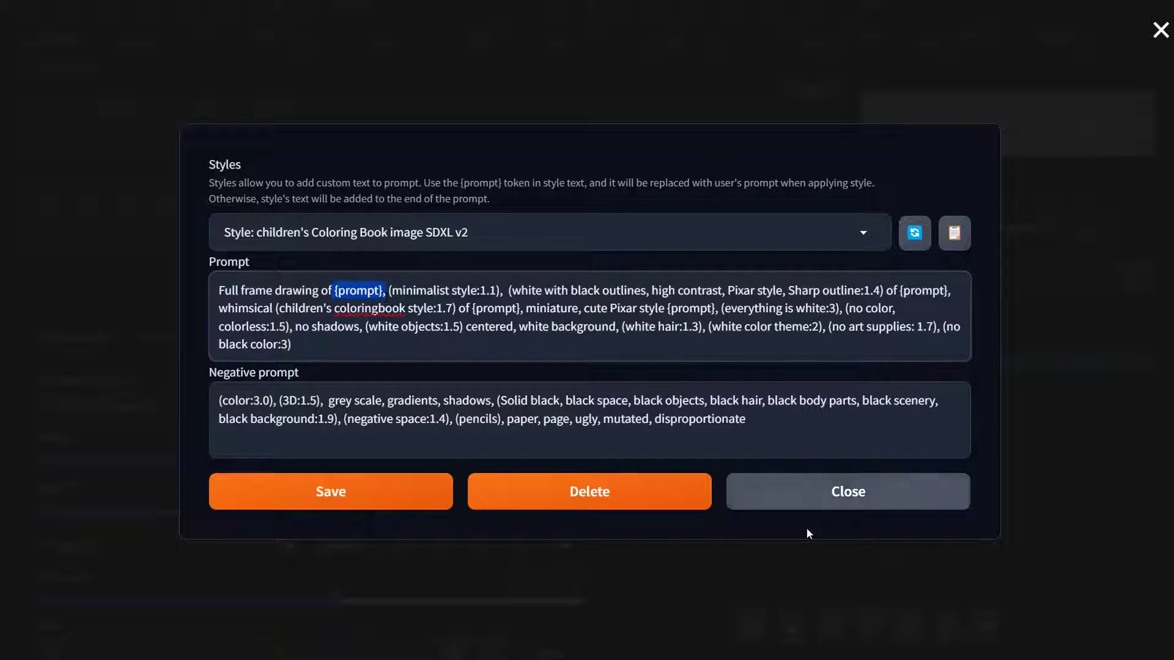
{"action": "left_click", "coordinate": [865, 503]}
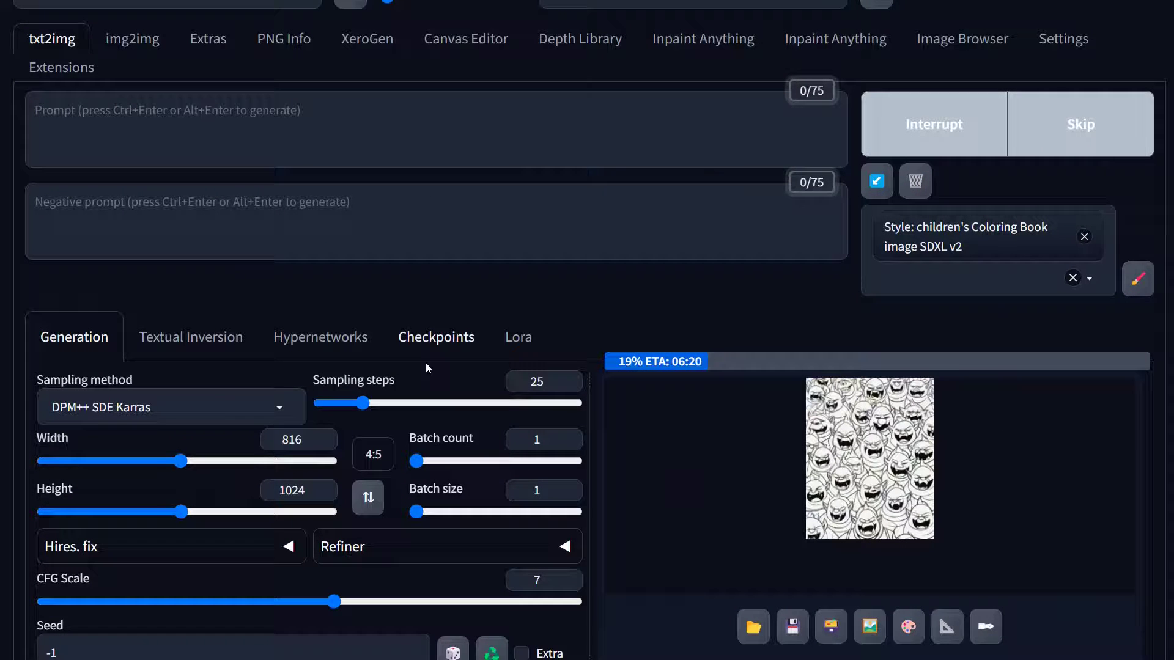
{"action": "scroll", "coordinate": [397, 336], "scroll_direction": "up", "scroll_amount": 1}
Step: Open the XeroGen tab and choose the 'Coloring book ideas' seed prompt
{"action": "left_click", "coordinate": [371, 99]}
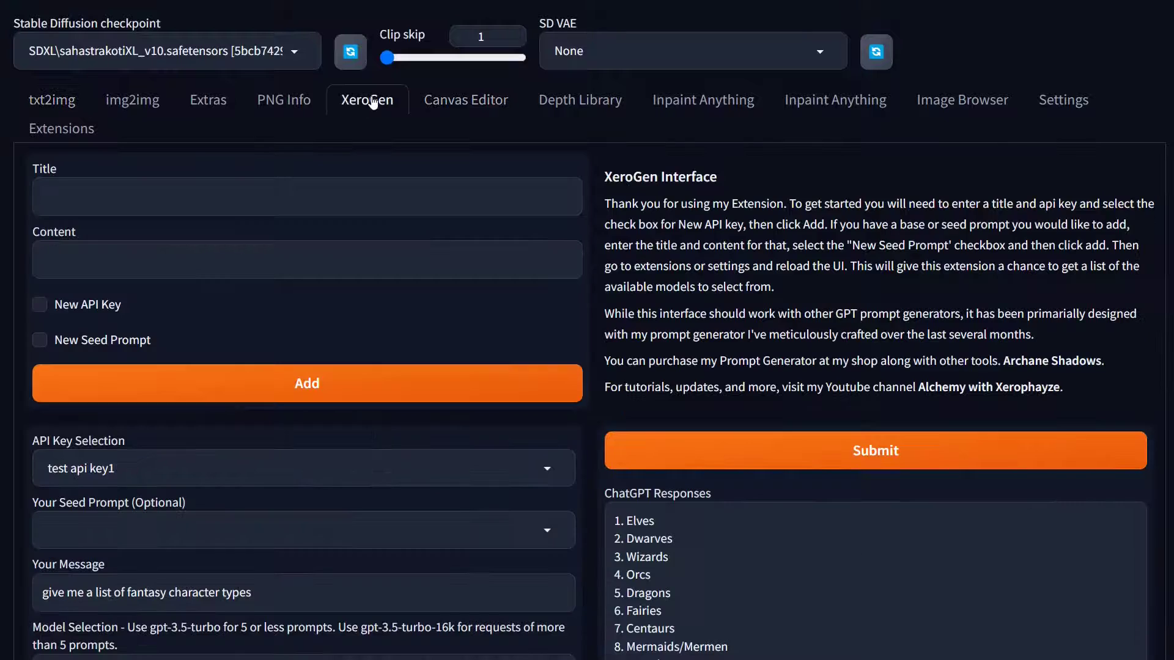
{"action": "scroll", "coordinate": [567, 419], "scroll_direction": "down", "scroll_amount": 2}
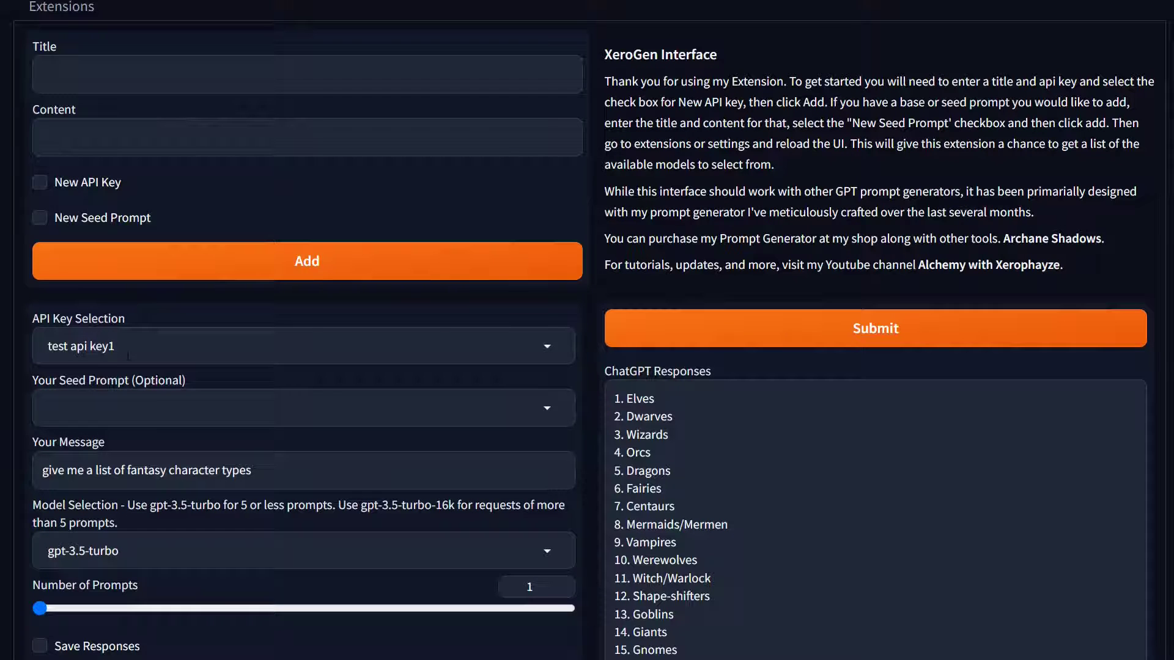
{"action": "left_click", "coordinate": [122, 408]}
{"action": "left_click", "coordinate": [86, 379]}
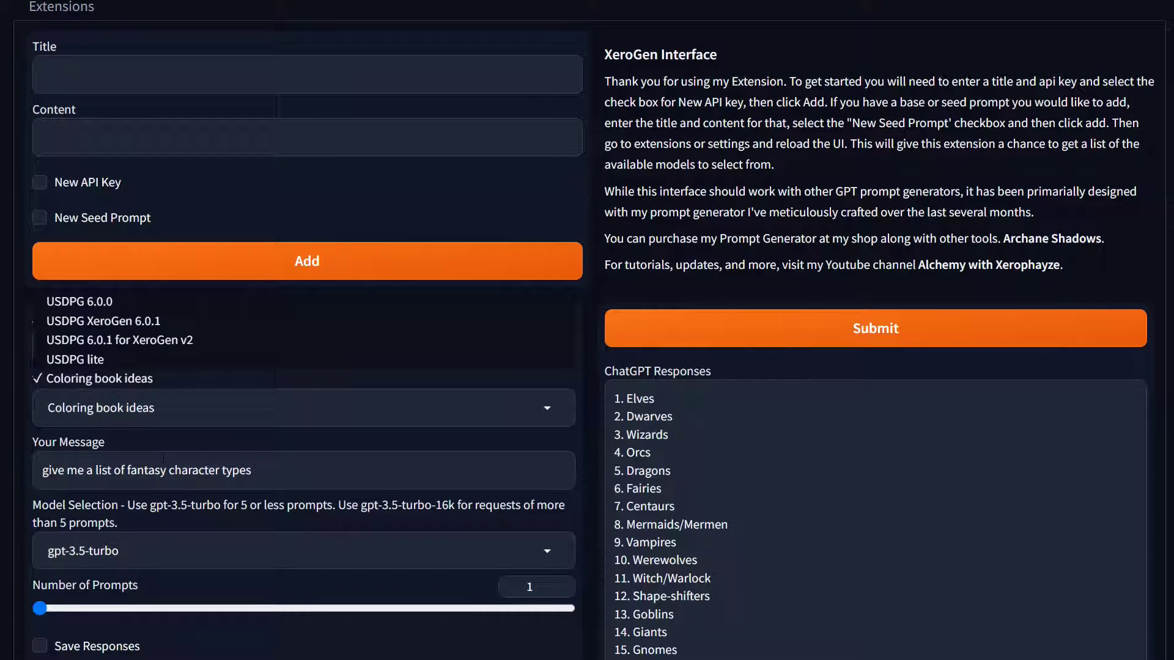
Step: Replace Your Message with 'fantasy, weapons'
{"action": "triple_click", "coordinate": [147, 470]}
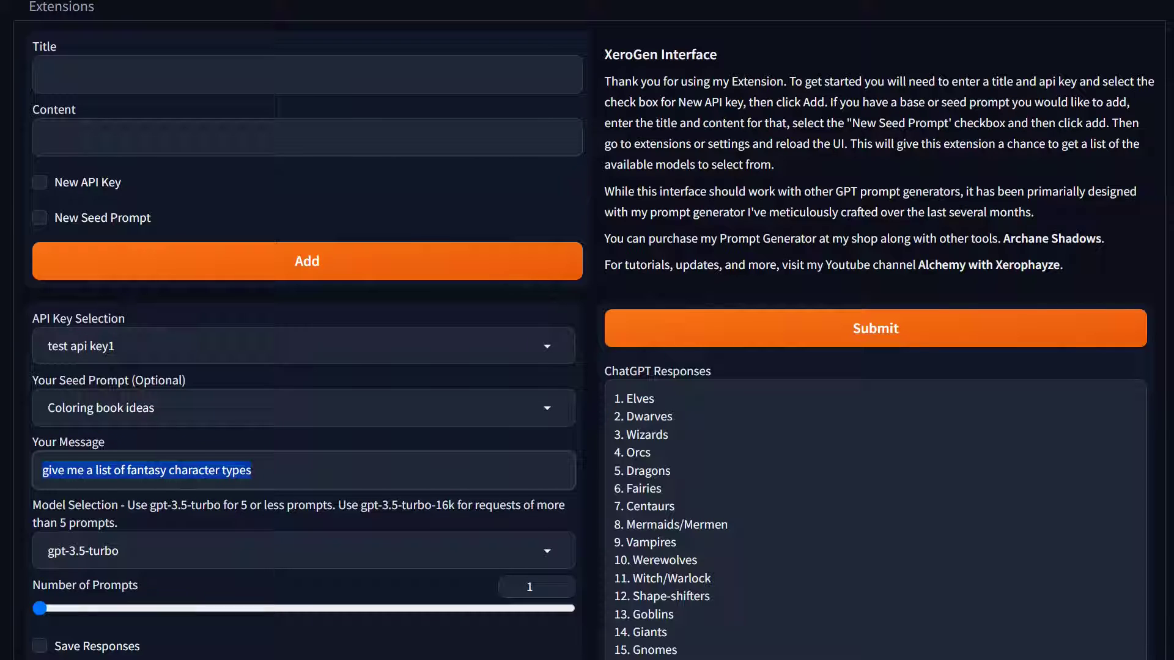
{"action": "type", "text": "fantasy"}
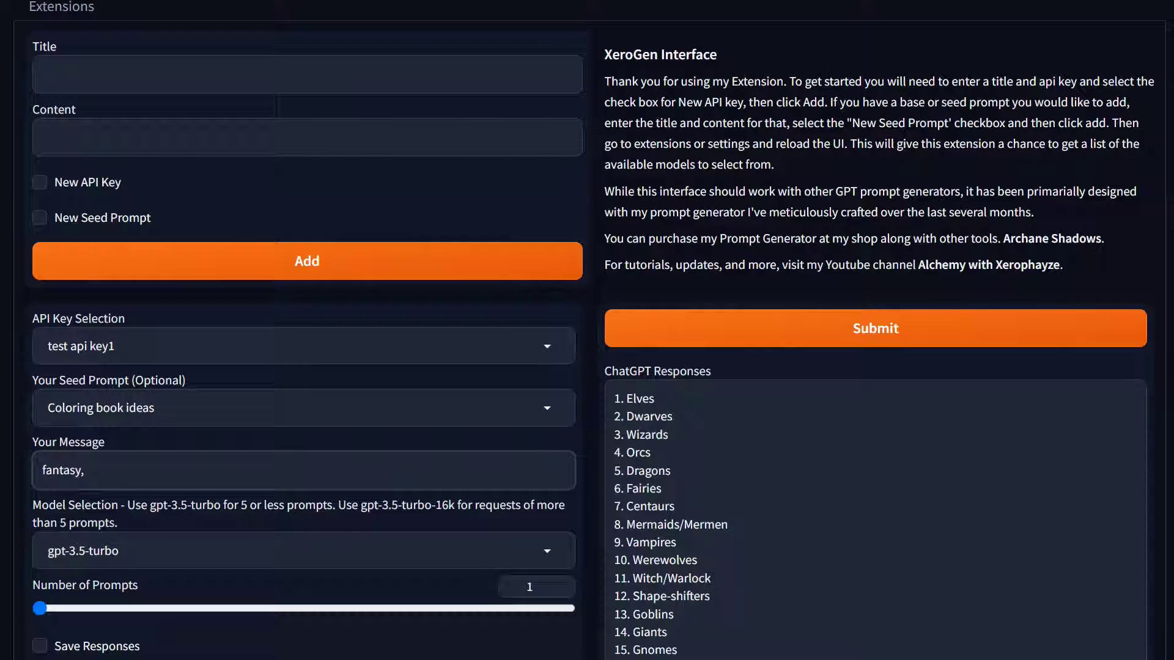
{"action": "type", "text": ", weapn"}
{"action": "type", "text": "ns"}
{"action": "scroll", "coordinate": [99, 613], "scroll_direction": "down", "scroll_amount": 2}
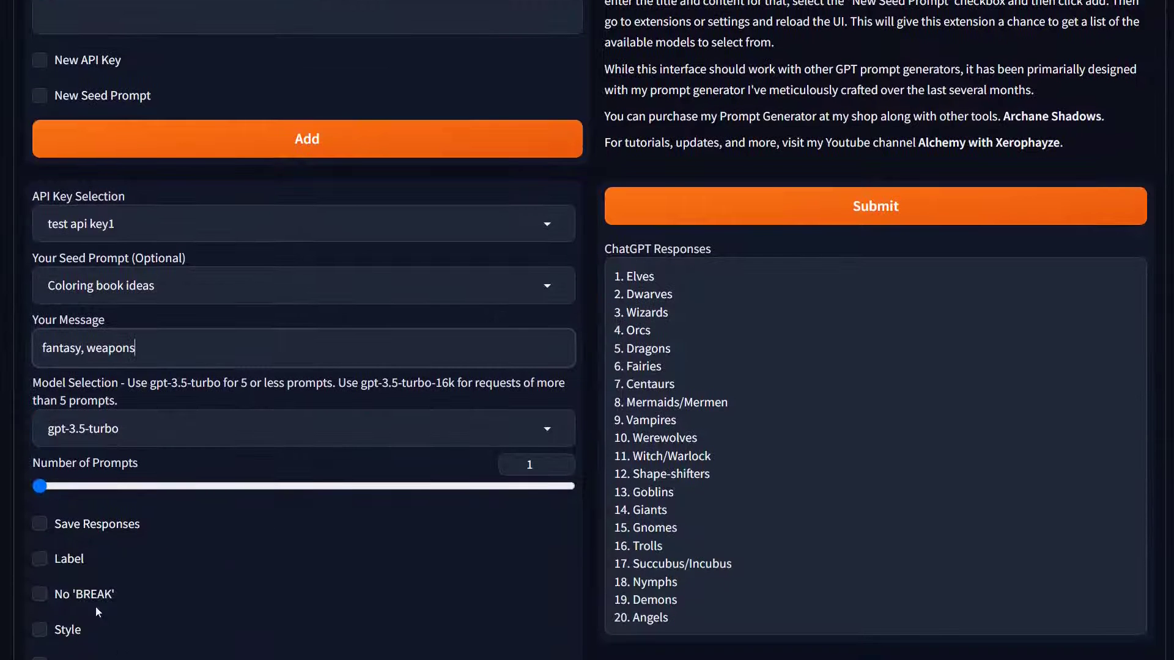
{"action": "scroll", "coordinate": [143, 594], "scroll_direction": "down", "scroll_amount": 2}
{"action": "scroll", "coordinate": [186, 443], "scroll_direction": "up", "scroll_amount": 4}
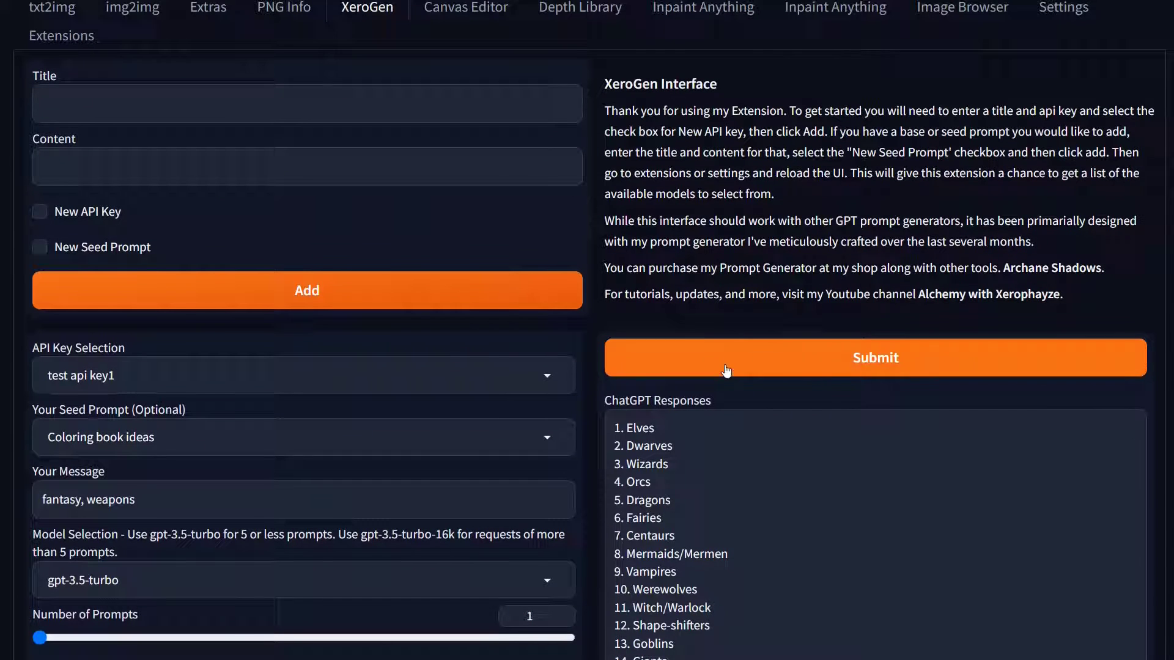
Step: Submit 'fantasy, weapons', then change the message to 'fantasy, weapon types' and resubmit
{"action": "left_click", "coordinate": [704, 366]}
{"action": "scroll", "coordinate": [943, 331], "scroll_direction": "down", "scroll_amount": 2}
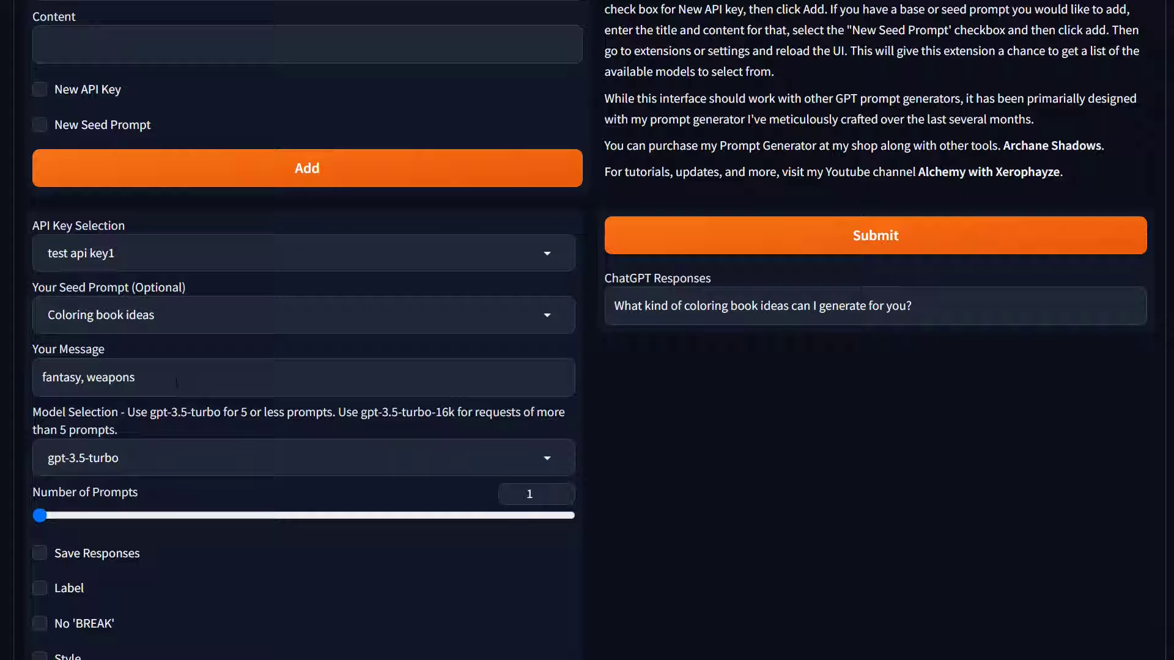
{"action": "left_click", "coordinate": [178, 382]}
{"action": "key", "text": "BackSpace"}
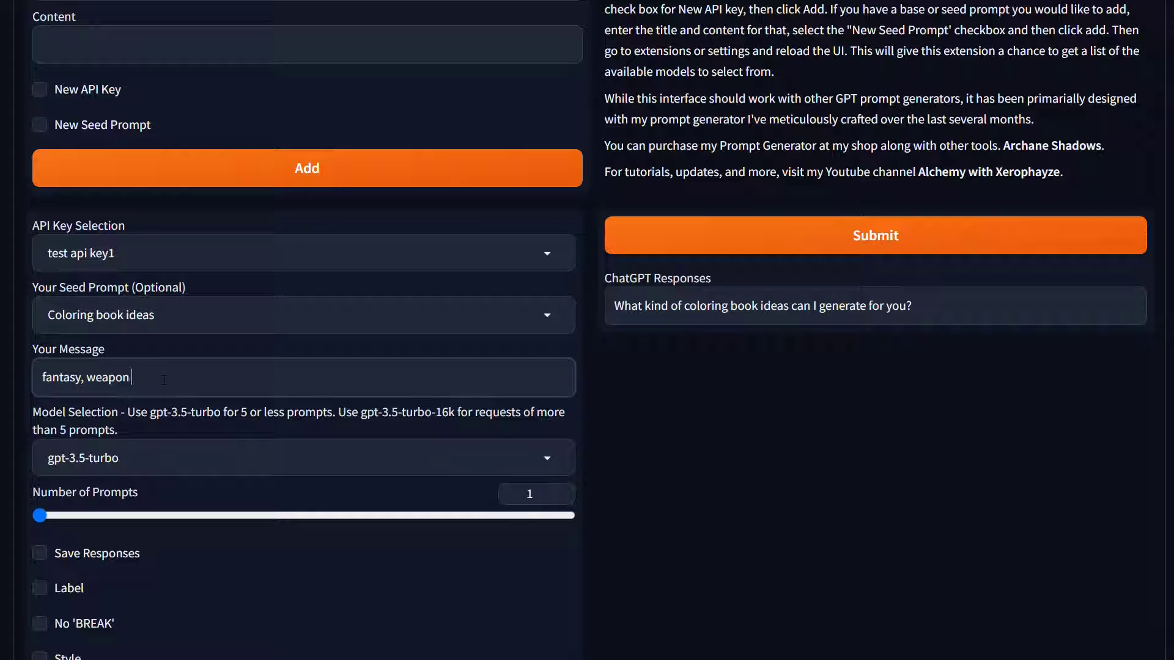
{"action": "type", "text": "types"}
{"action": "left_click", "coordinate": [787, 232]}
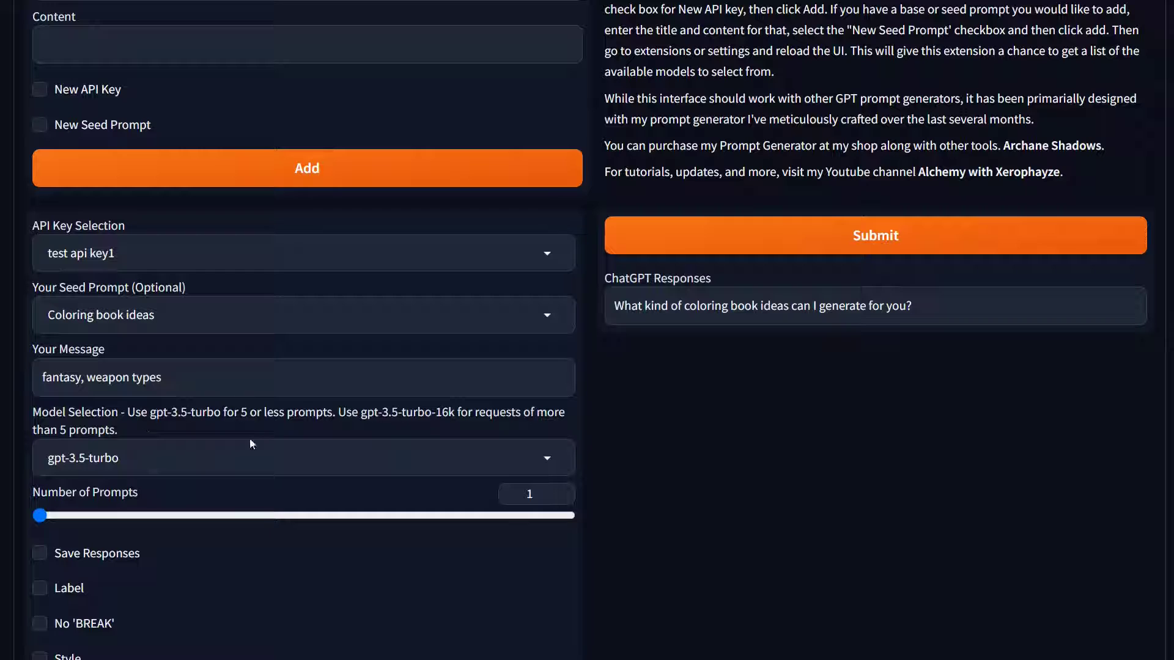
Step: Change the message to 'fantasy, character' and submit it
{"action": "left_click_drag", "start_coordinate": [162, 378], "coordinate": [85, 378]}
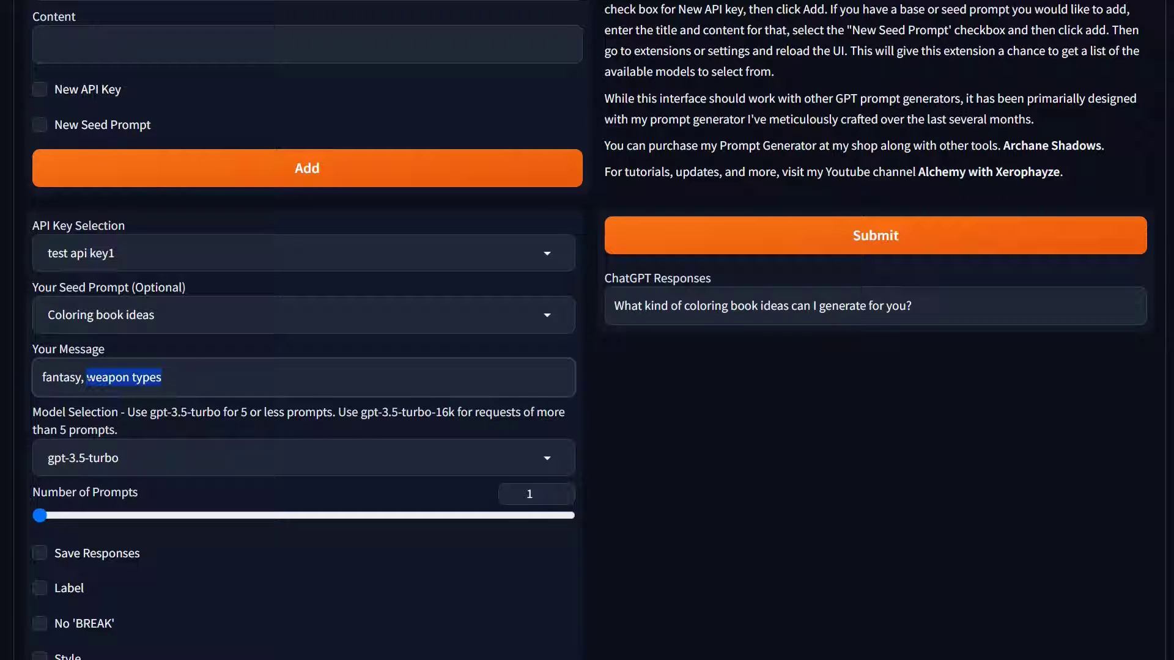
{"action": "type", "text": "character"}
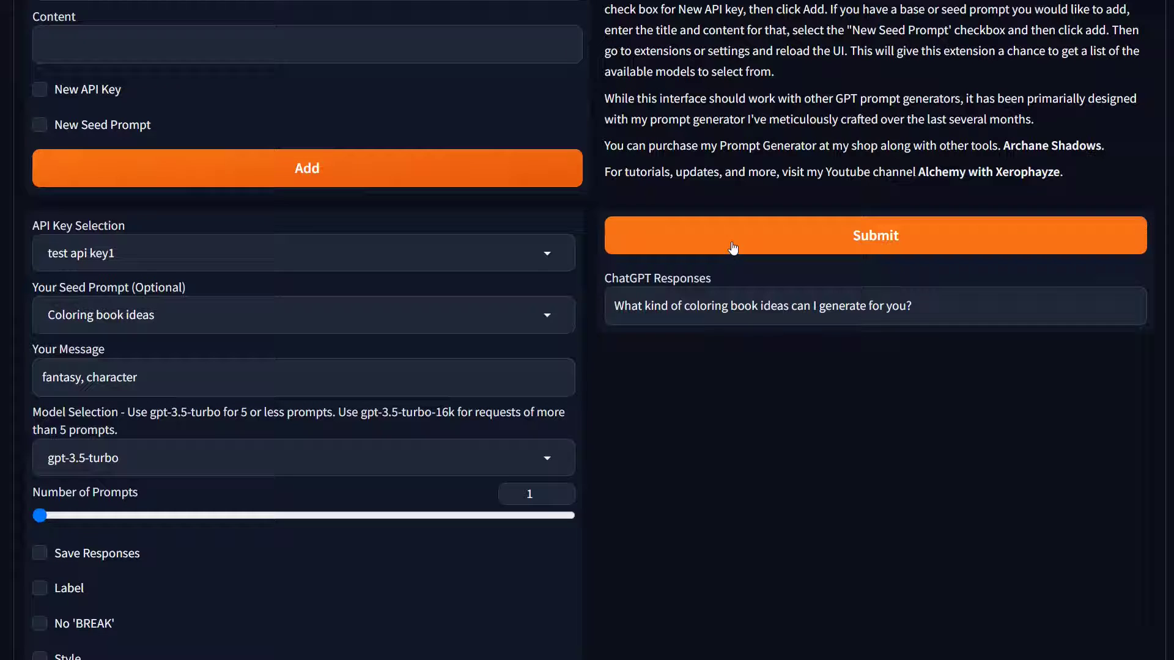
{"action": "left_click", "coordinate": [862, 247]}
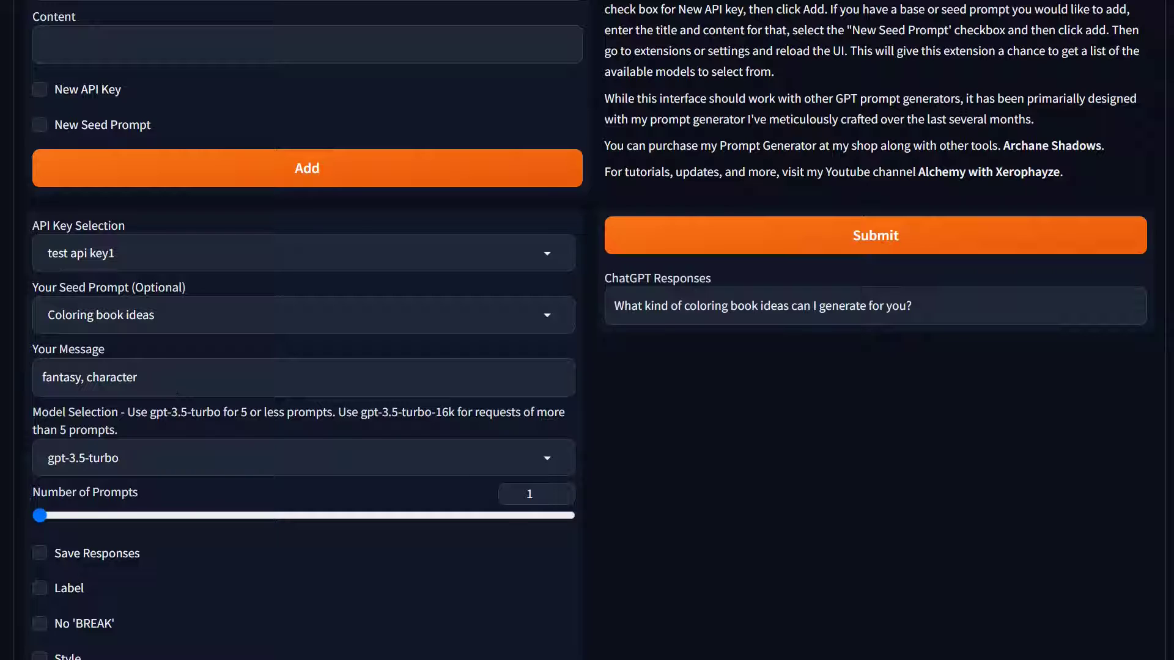
Step: Shorten the message to just 'fantasy', submit it, and switch to ChatGPT
{"action": "left_click_drag", "start_coordinate": [178, 392], "coordinate": [76, 381]}
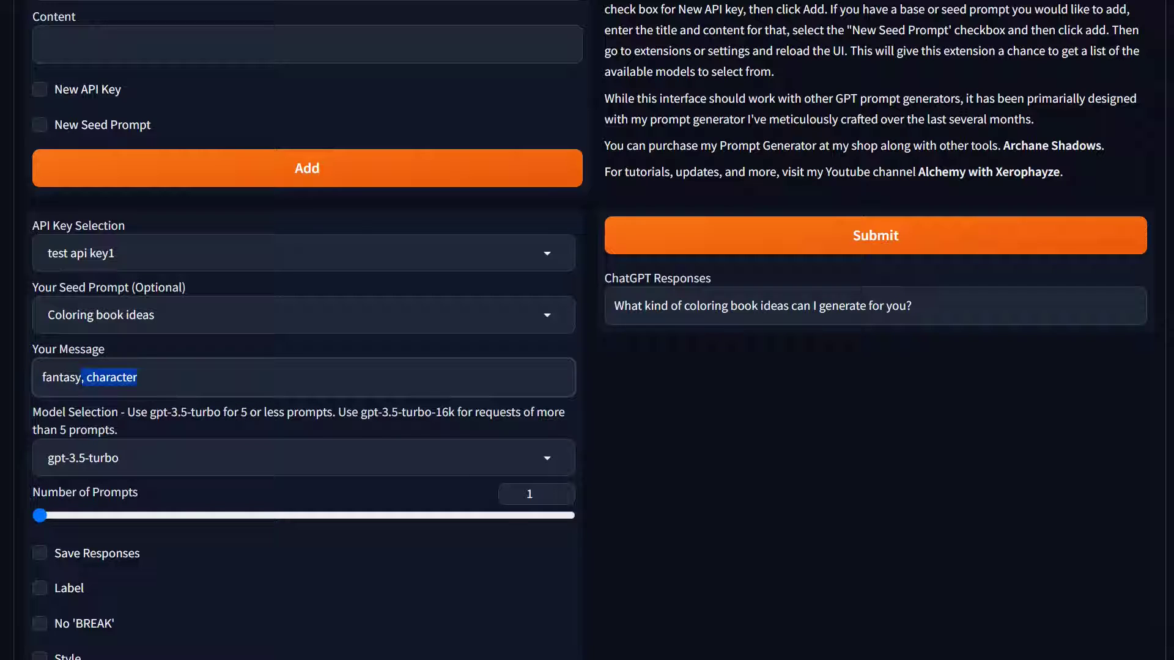
{"action": "key", "text": "BackSpace"}
{"action": "left_click", "coordinate": [745, 247]}
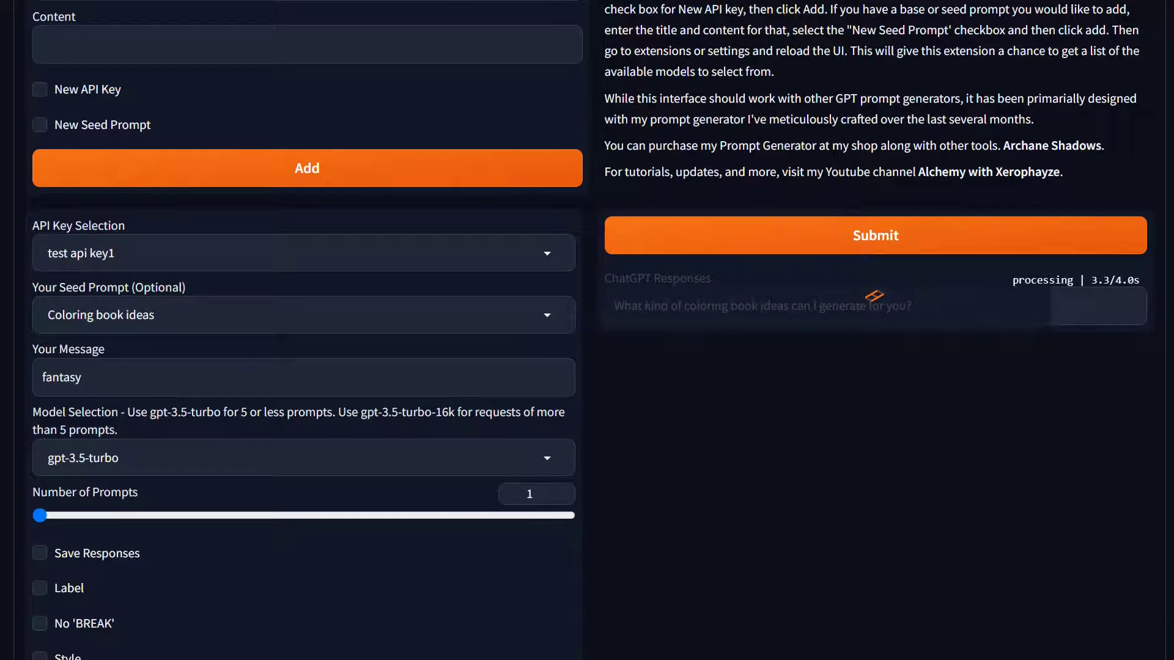
{"action": "key", "text": "alt+Tab"}
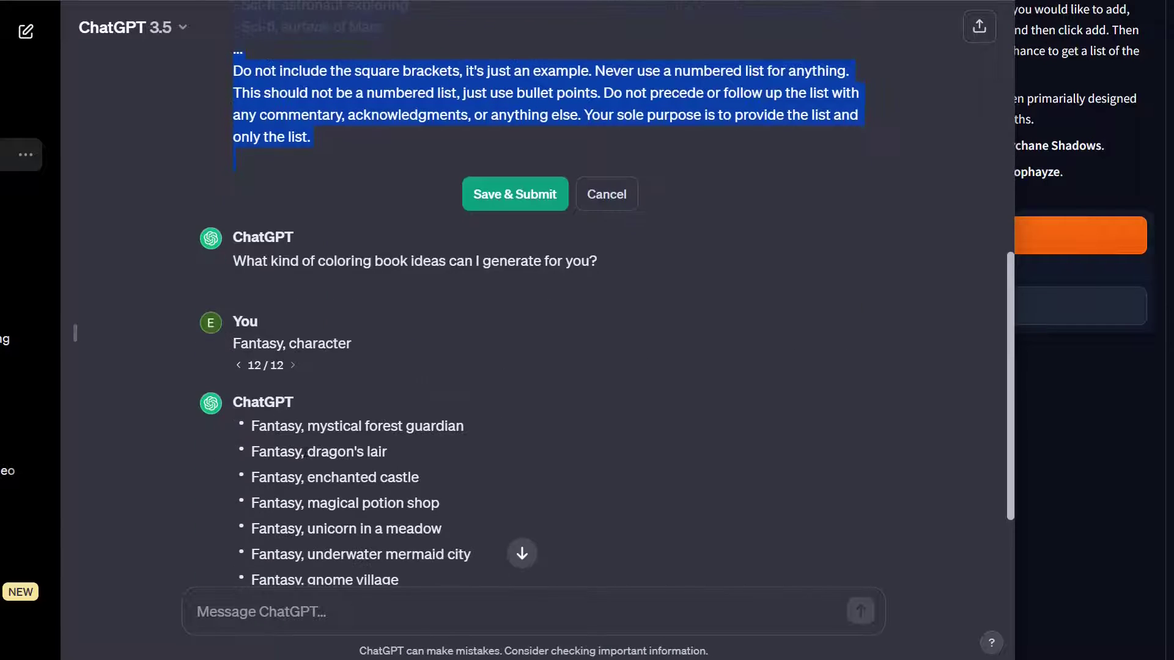
Step: Resubmit the 'Fantasy, character' message in ChatGPT for a fresh ten-idea list, then minimize ChatGPT
{"action": "scroll", "coordinate": [375, 383], "scroll_direction": "down", "scroll_amount": 1}
{"action": "scroll", "coordinate": [514, 280], "scroll_direction": "up", "scroll_amount": 2}
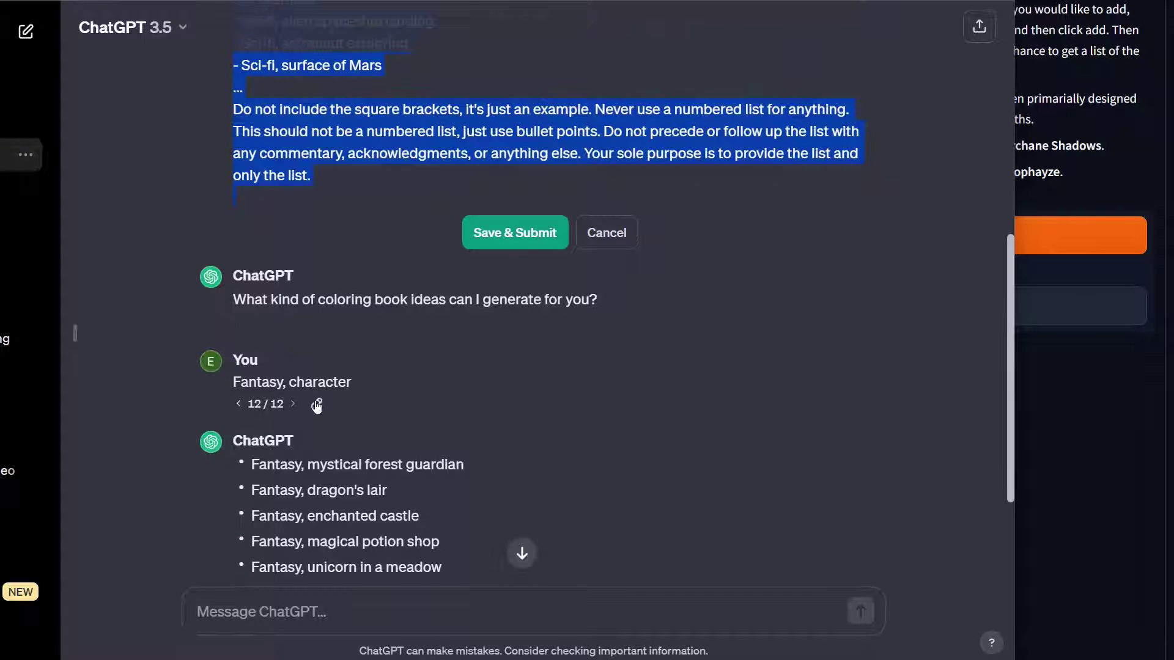
{"action": "left_click", "coordinate": [316, 405]}
{"action": "left_click", "coordinate": [514, 414]}
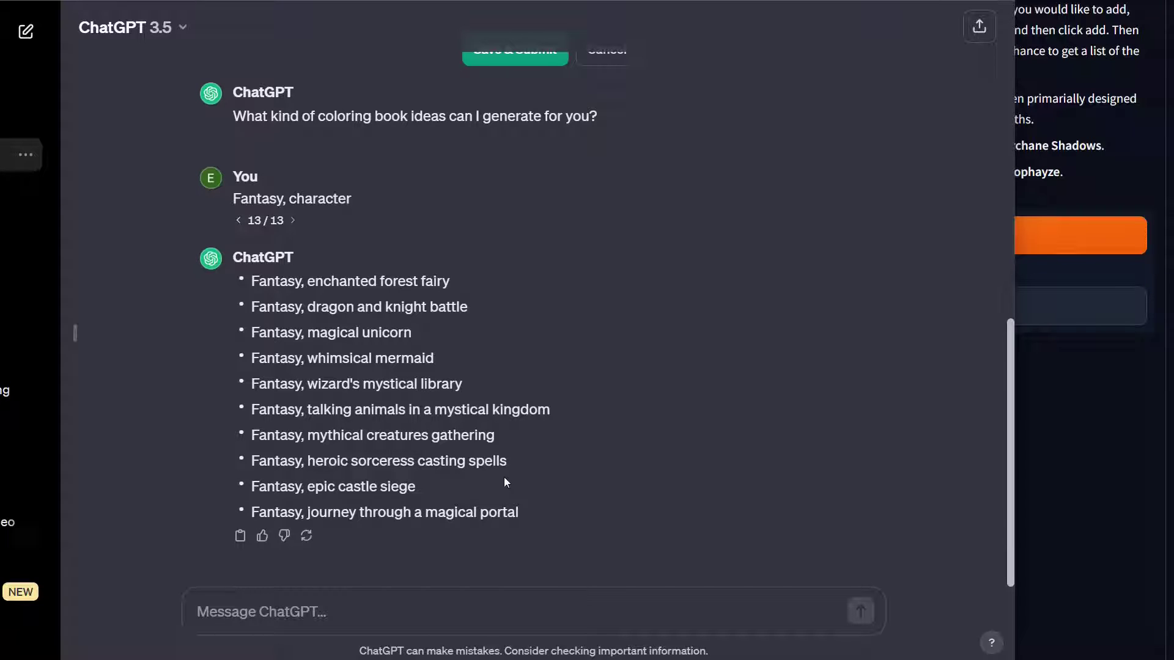
{"action": "left_click", "coordinate": [1018, 428]}
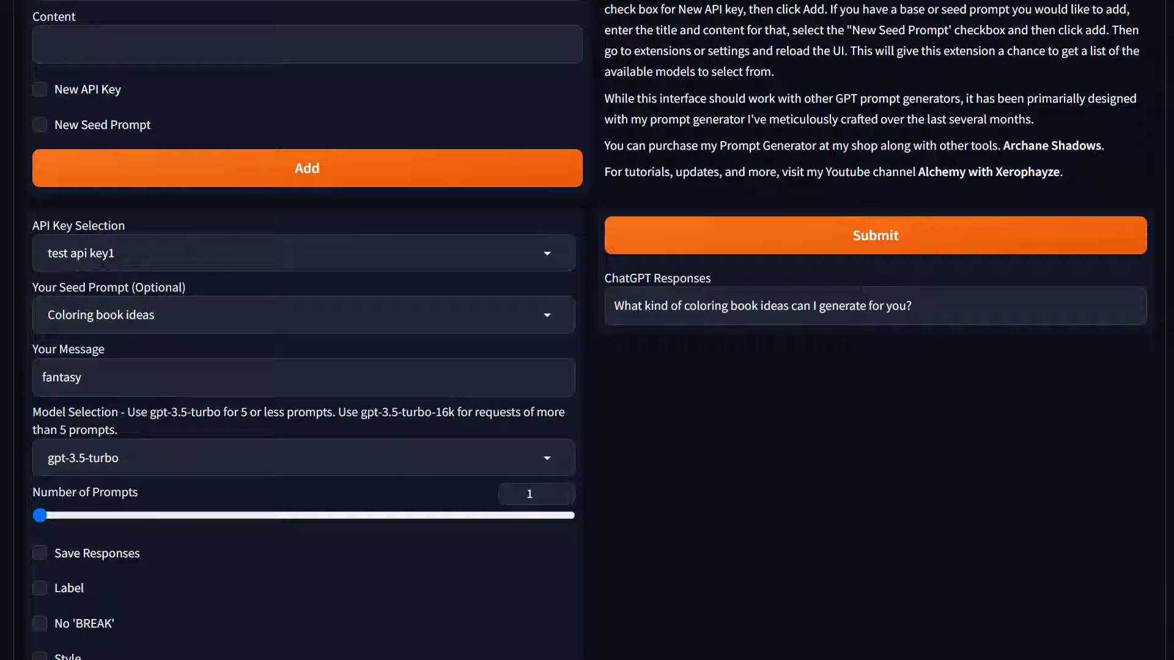
Step: Switch the seed prompt to USDPG lite and submit 'epic dark wizard' as the message
{"action": "left_click", "coordinate": [147, 313]}
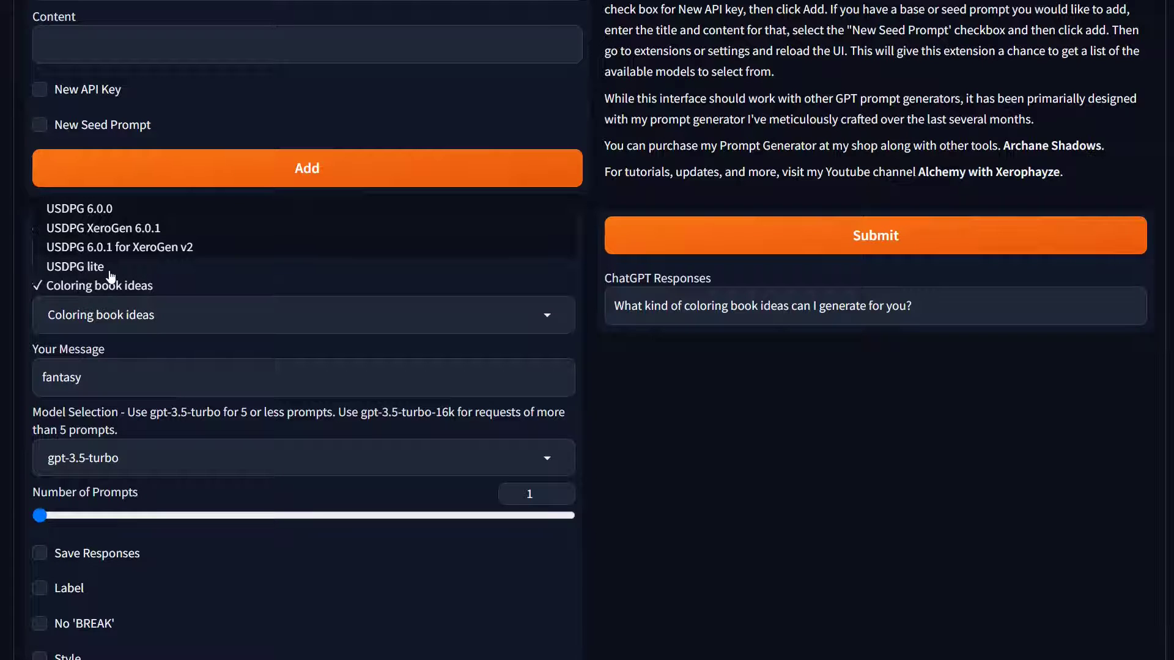
{"action": "left_click", "coordinate": [61, 267]}
{"action": "left_click", "coordinate": [154, 380]}
{"action": "key", "text": "ctrl+a"}
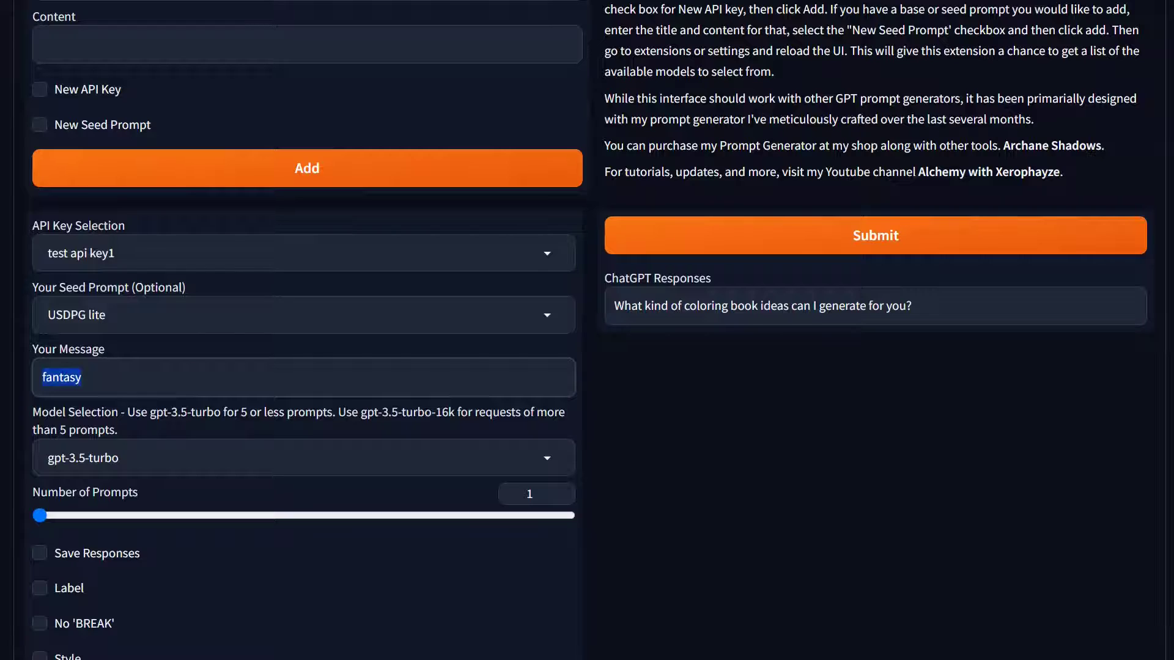
{"action": "type", "text": "epic dark wizard"}
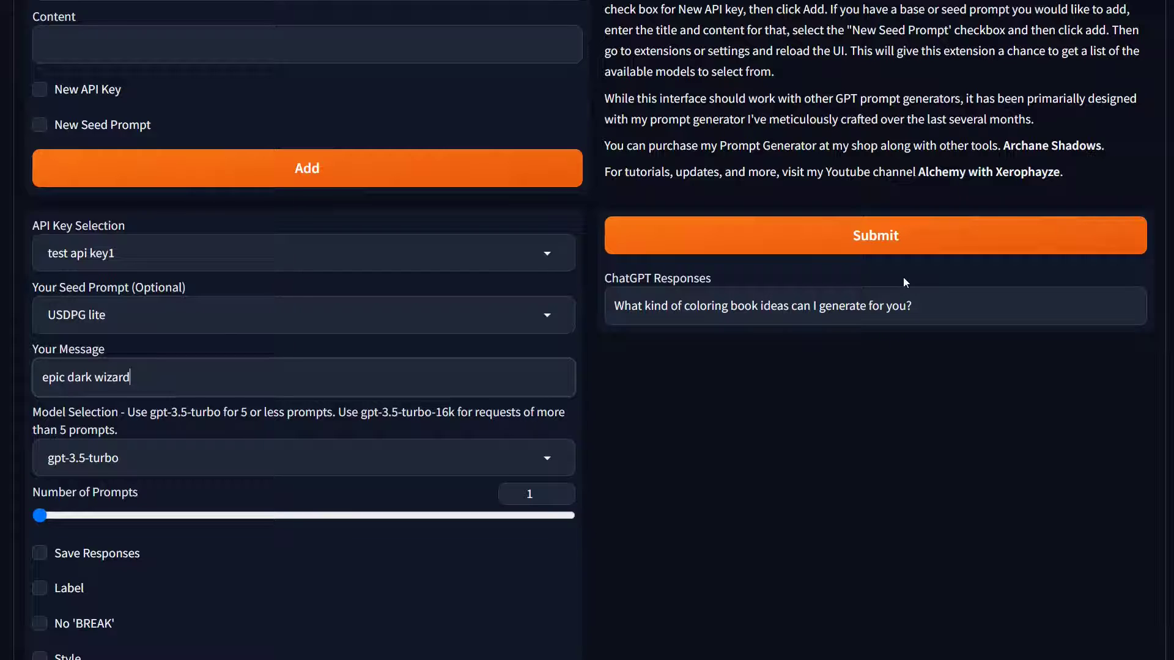
{"action": "left_click", "coordinate": [930, 245]}
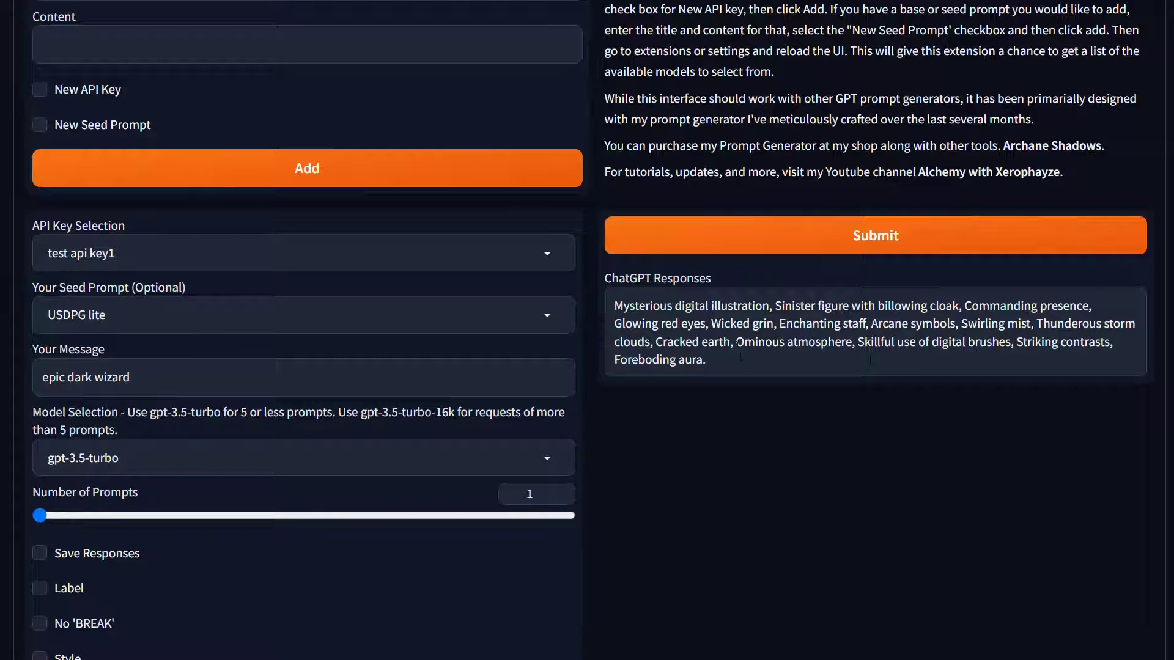
{"action": "triple_click", "coordinate": [870, 361]}
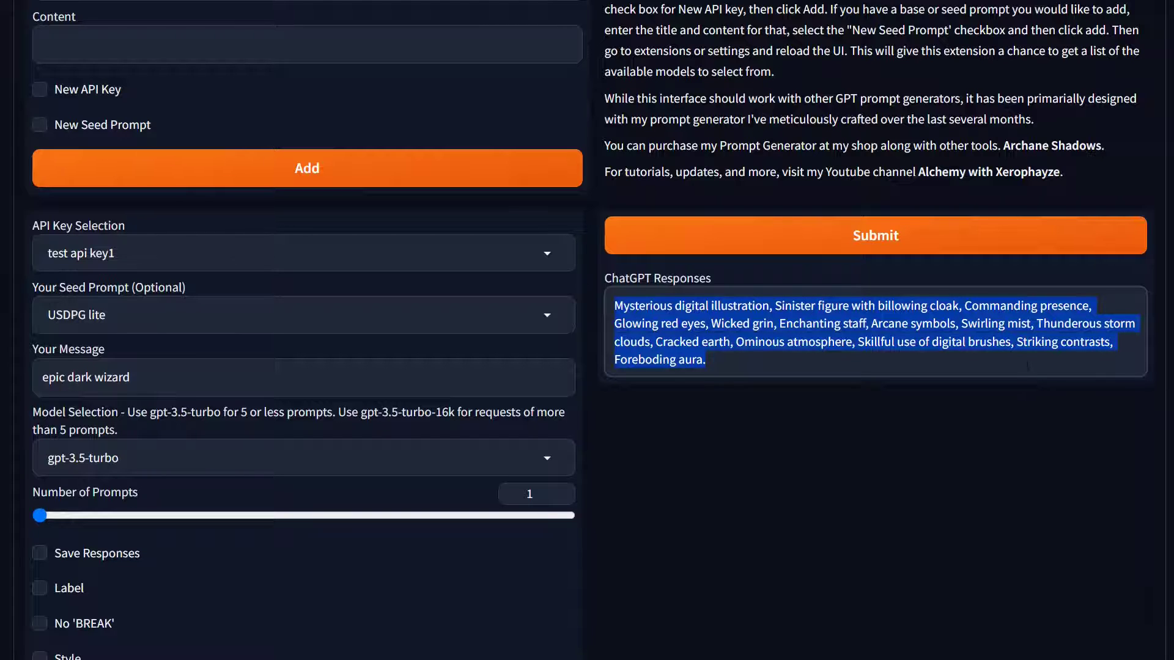
{"action": "left_click", "coordinate": [615, 305]}
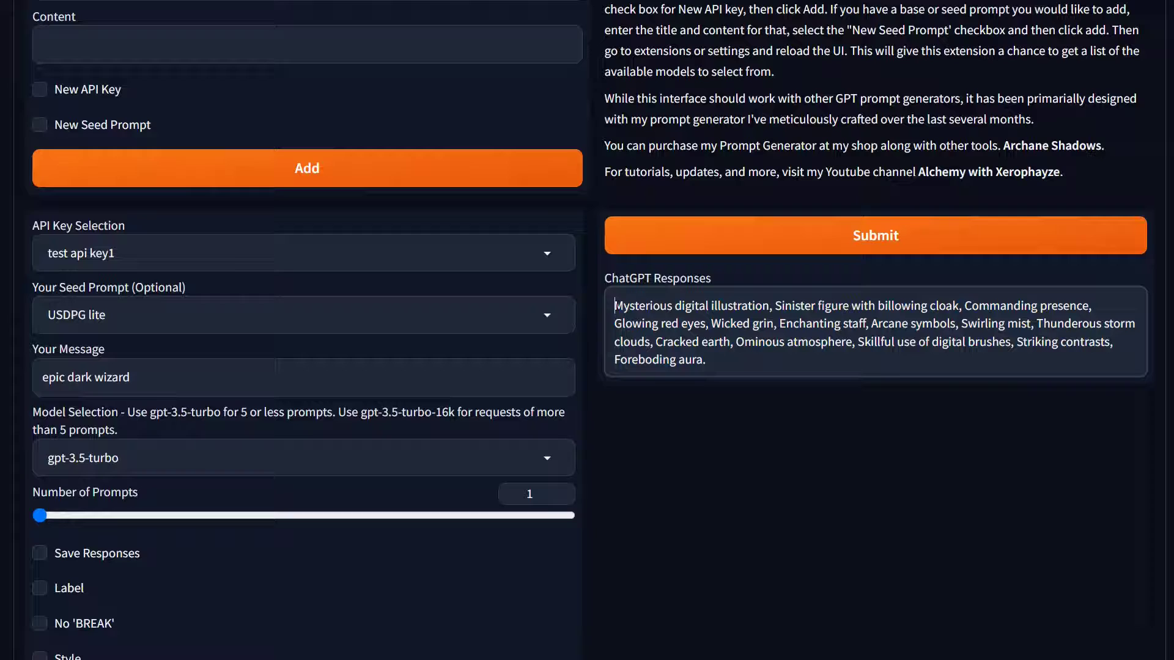
{"action": "left_click_drag", "start_coordinate": [614, 306], "coordinate": [989, 306]}
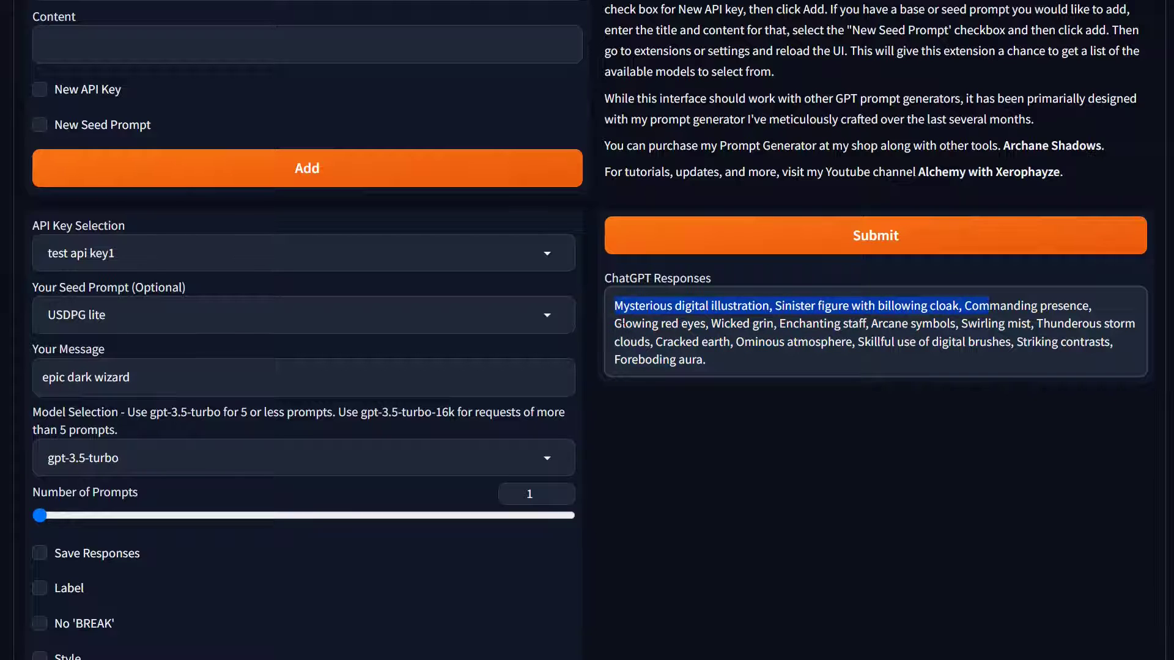
{"action": "left_click_drag", "start_coordinate": [621, 323], "coordinate": [1042, 341]}
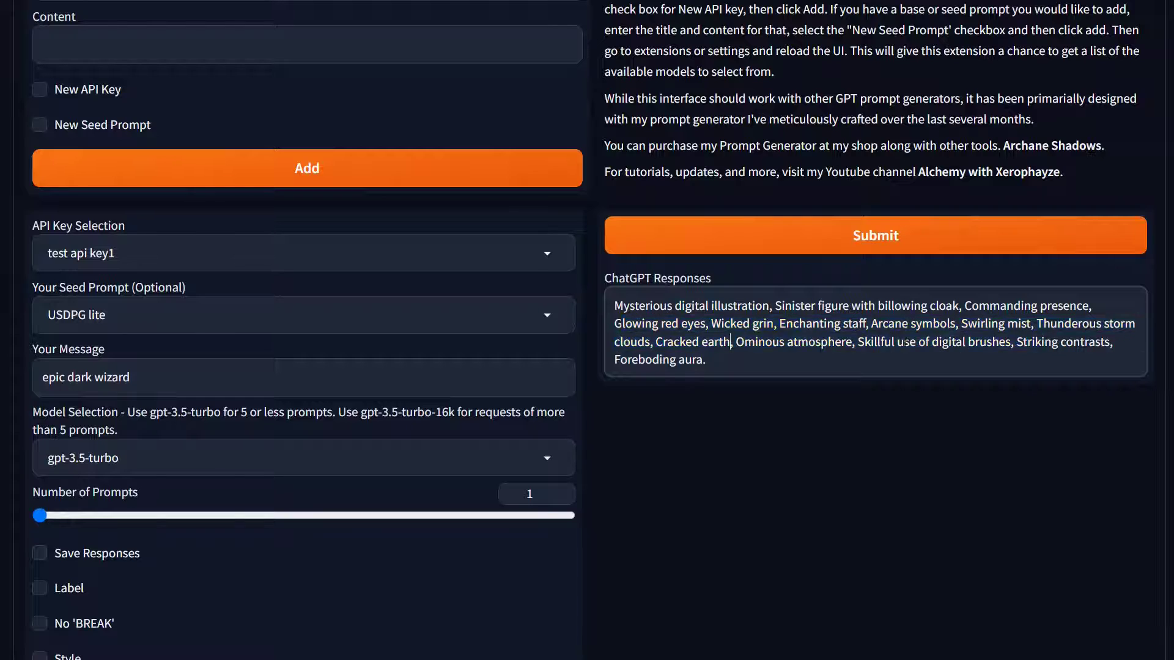
{"action": "left_click_drag", "start_coordinate": [904, 342], "coordinate": [706, 359]}
{"action": "left_click", "coordinate": [961, 494]}
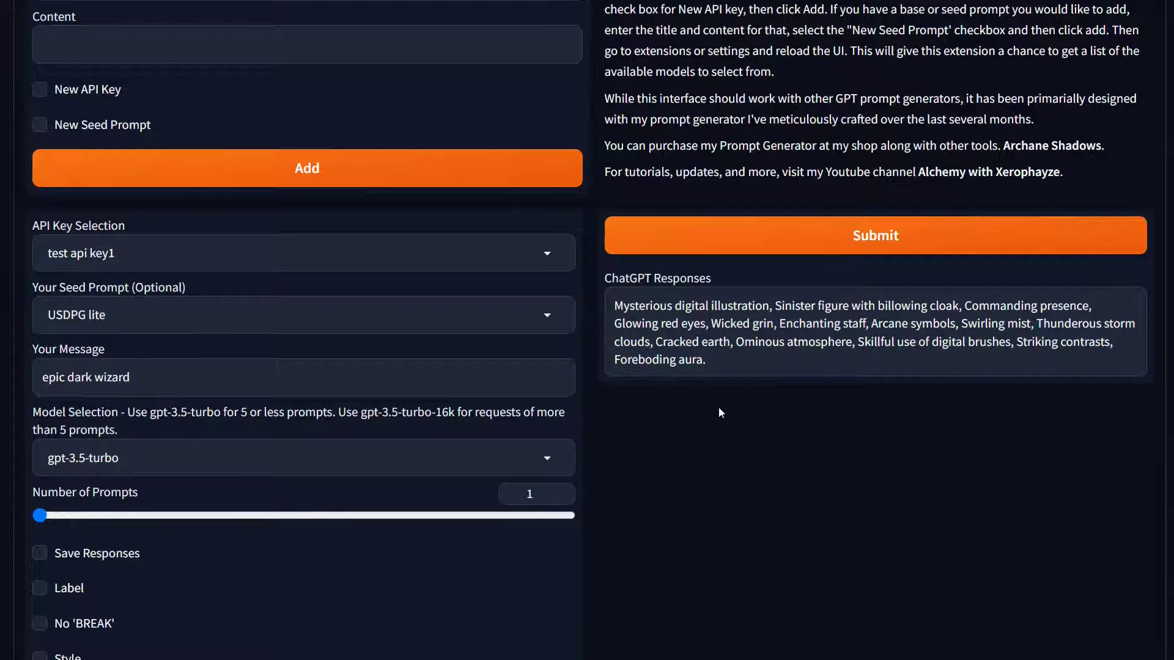
Step: Choose the 'USDPG 6.0.1 for XeroGen v2' seed prompt, set 4 prompts, and enable Label and Style
{"action": "left_click", "coordinate": [79, 318]}
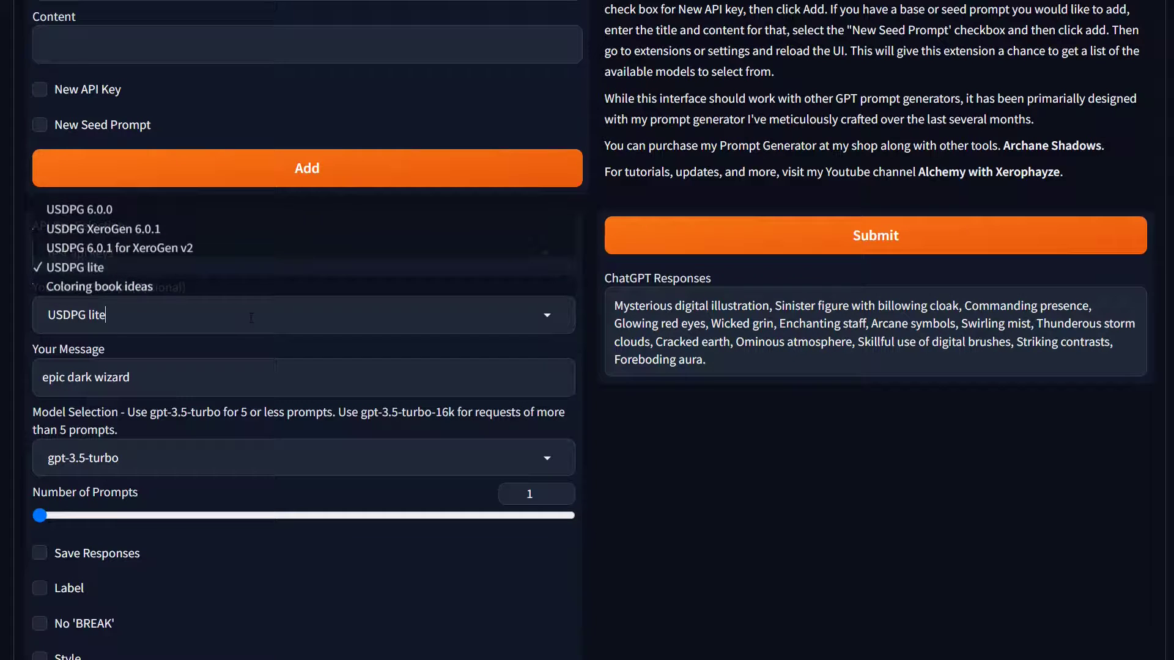
{"action": "left_click", "coordinate": [101, 245]}
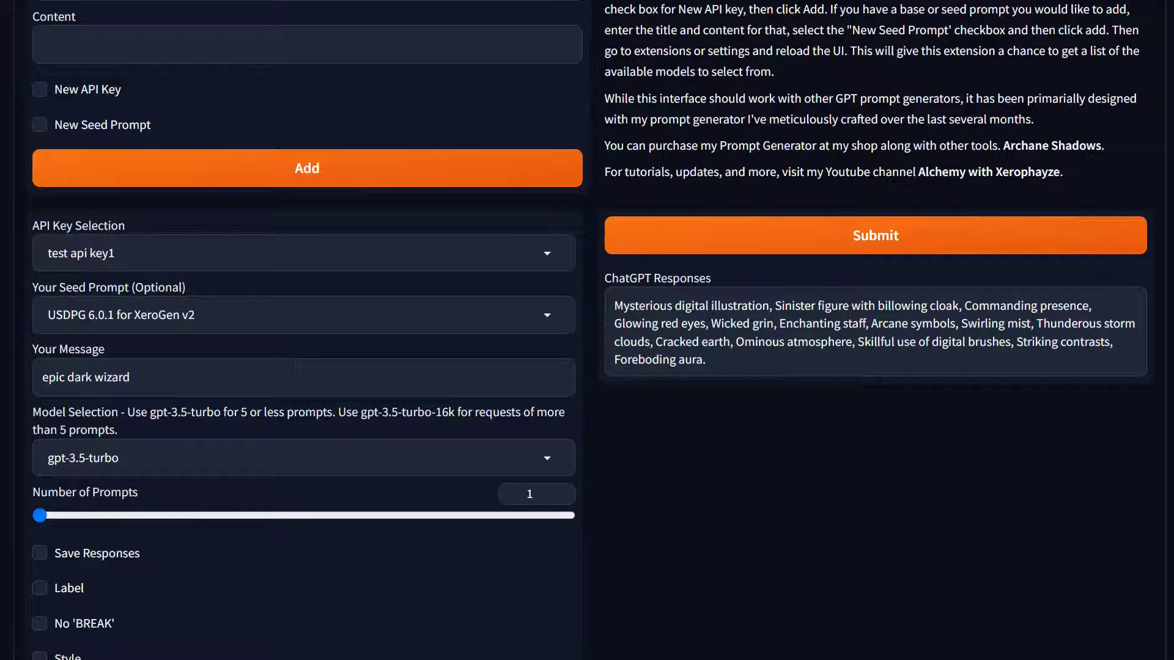
{"action": "left_click_drag", "start_coordinate": [64, 522], "coordinate": [256, 531]}
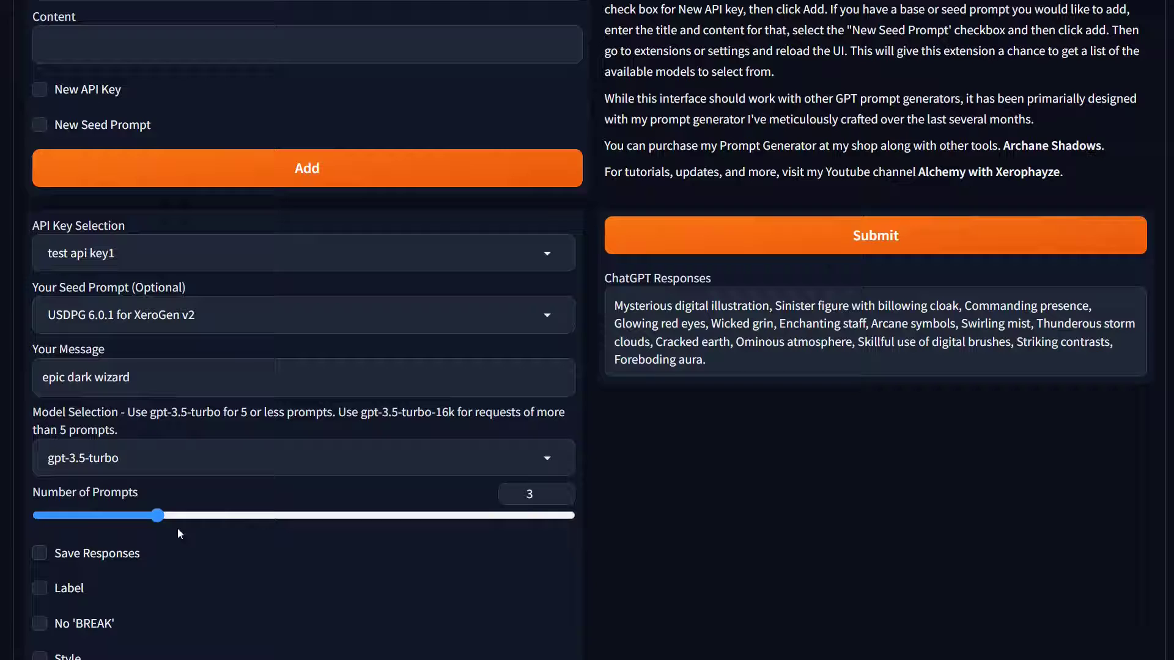
{"action": "key", "text": "Left"}
{"action": "left_click", "coordinate": [68, 589]}
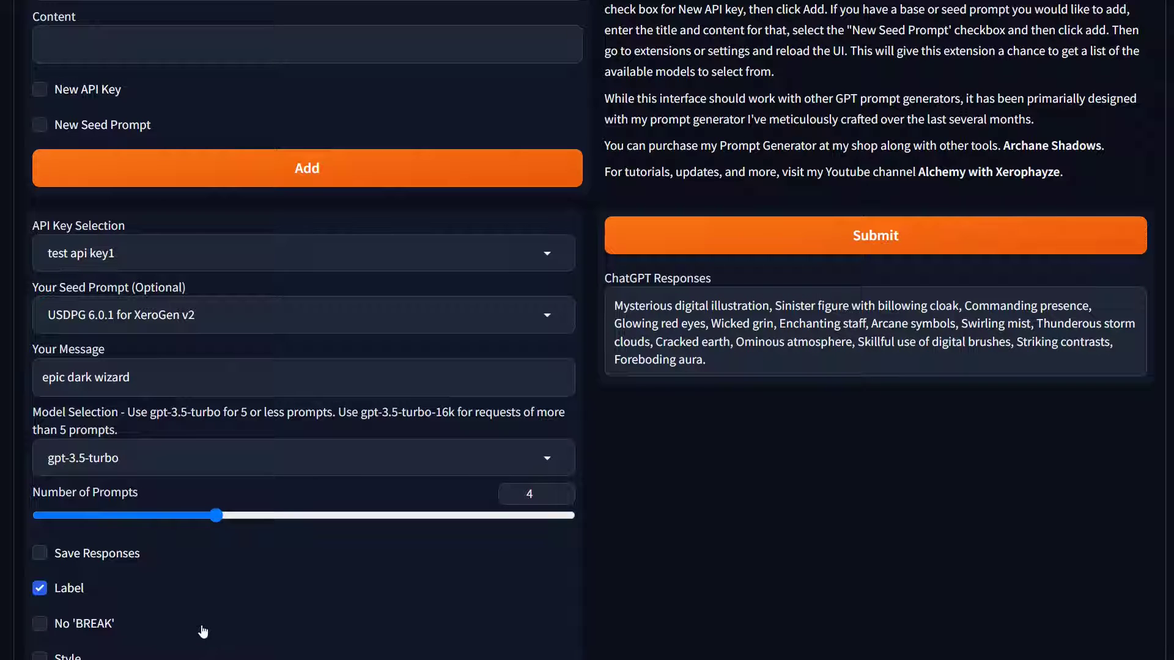
{"action": "scroll", "coordinate": [204, 633], "scroll_direction": "down", "scroll_amount": 1}
{"action": "left_click", "coordinate": [68, 598]}
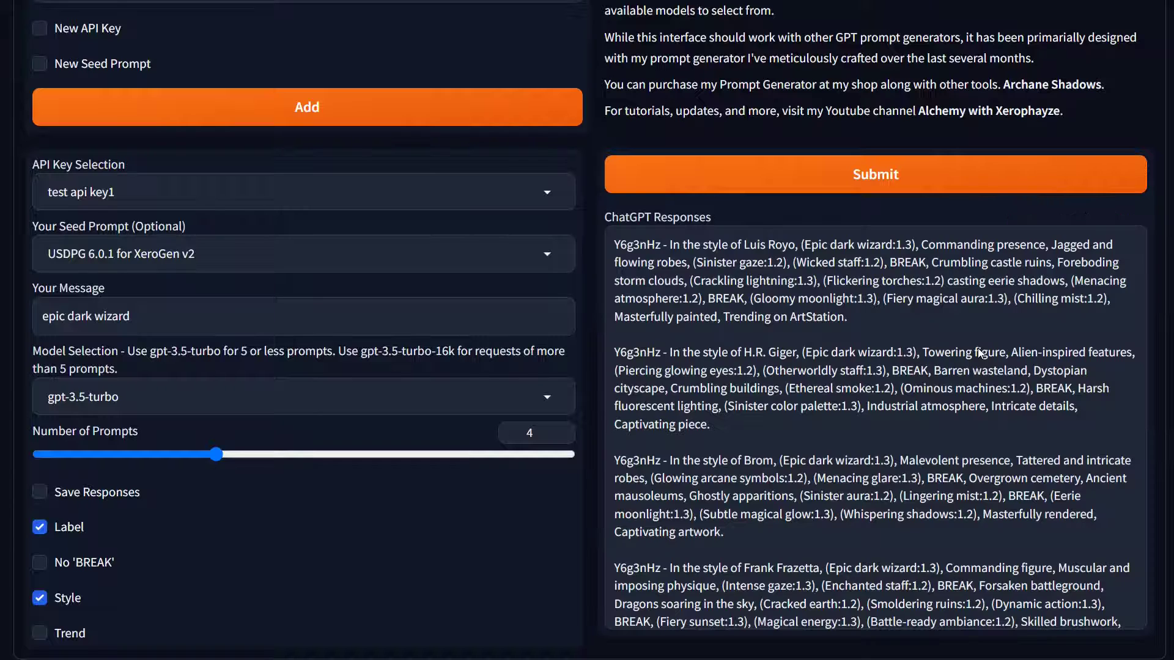
Step: Enable No 'BREAK' and regenerate the four labeled wizard prompts
{"action": "scroll", "coordinate": [934, 391], "scroll_direction": "down", "scroll_amount": 1}
{"action": "scroll", "coordinate": [934, 391], "scroll_direction": "up", "scroll_amount": 1}
{"action": "left_click", "coordinate": [41, 564]}
{"action": "left_click", "coordinate": [861, 185]}
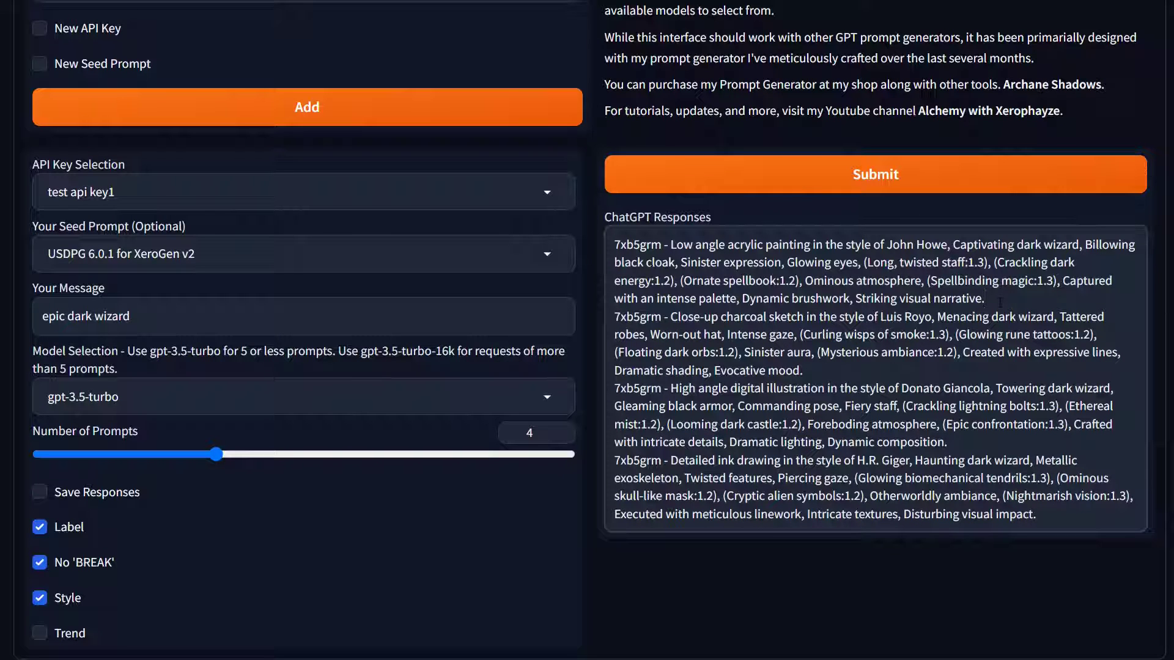
{"action": "key", "text": "ctrl+a"}
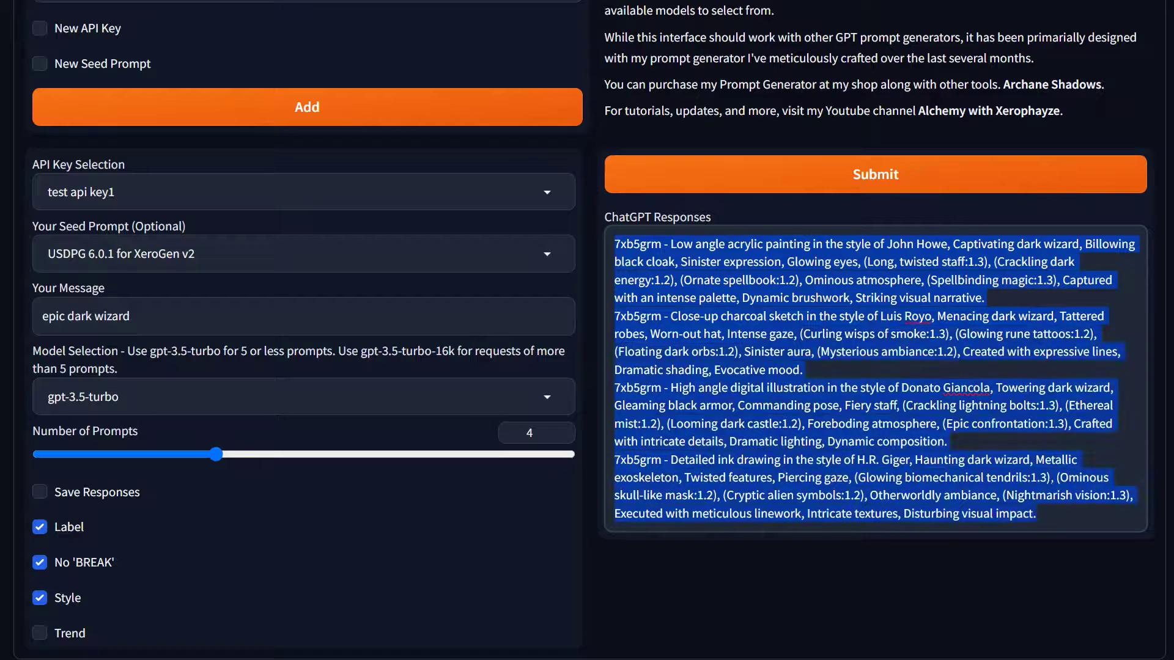
{"action": "left_click_drag", "start_coordinate": [986, 298], "coordinate": [603, 242]}
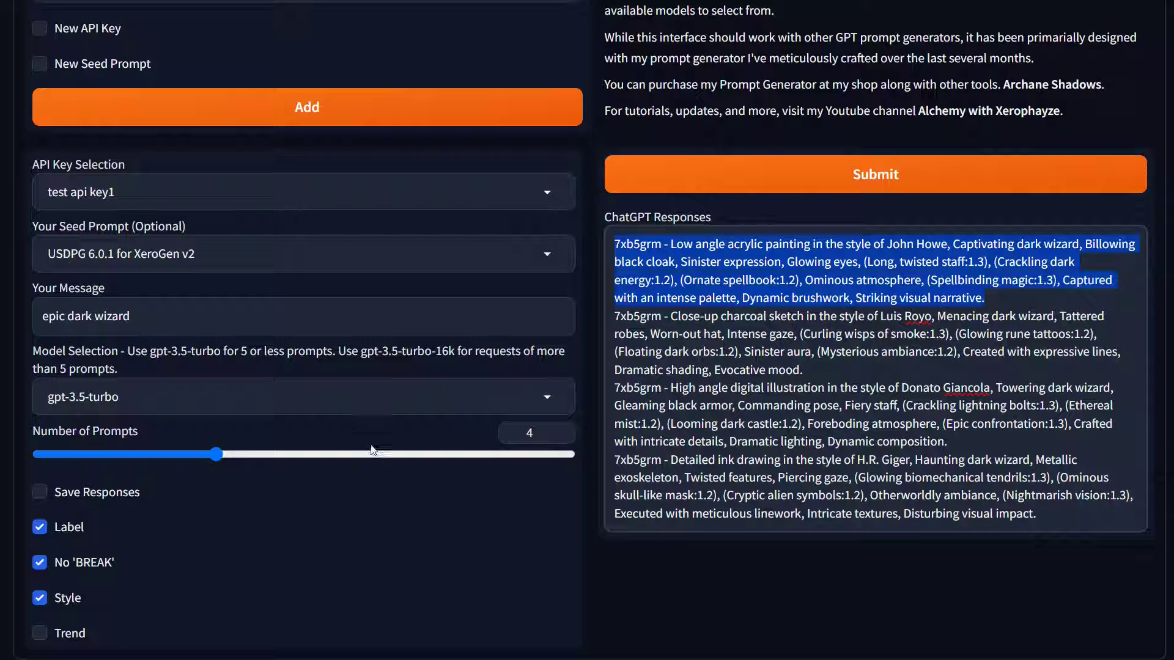
{"action": "left_click", "coordinate": [873, 244]}
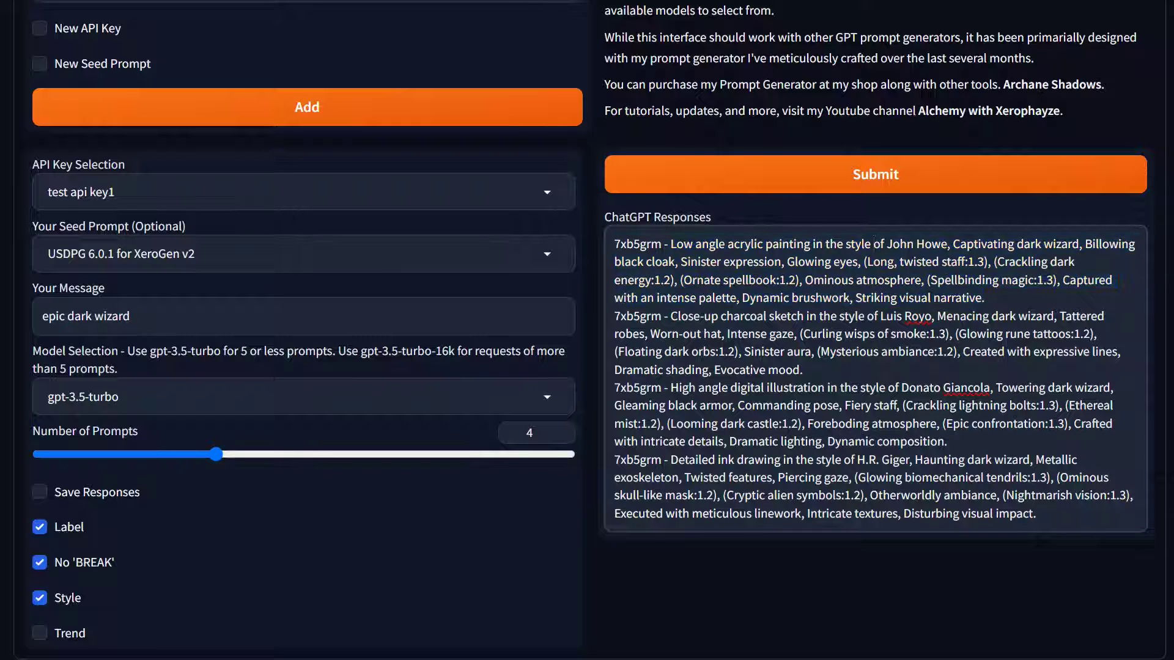
{"action": "left_click_drag", "start_coordinate": [814, 244], "coordinate": [948, 244]}
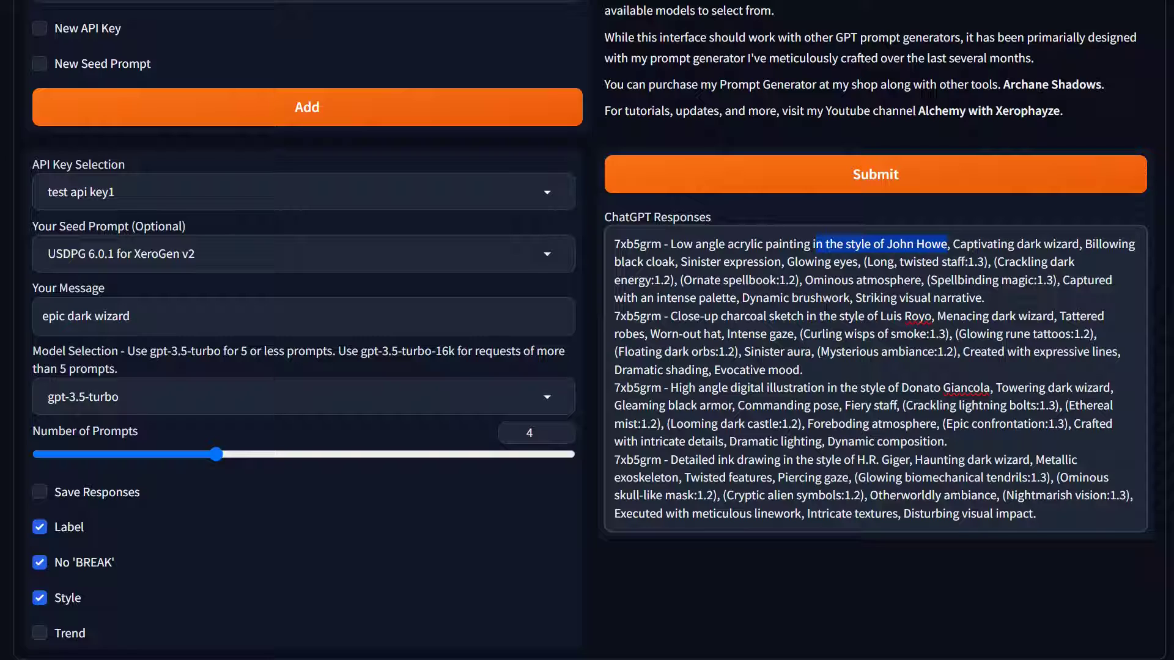
{"action": "left_click", "coordinate": [930, 386]}
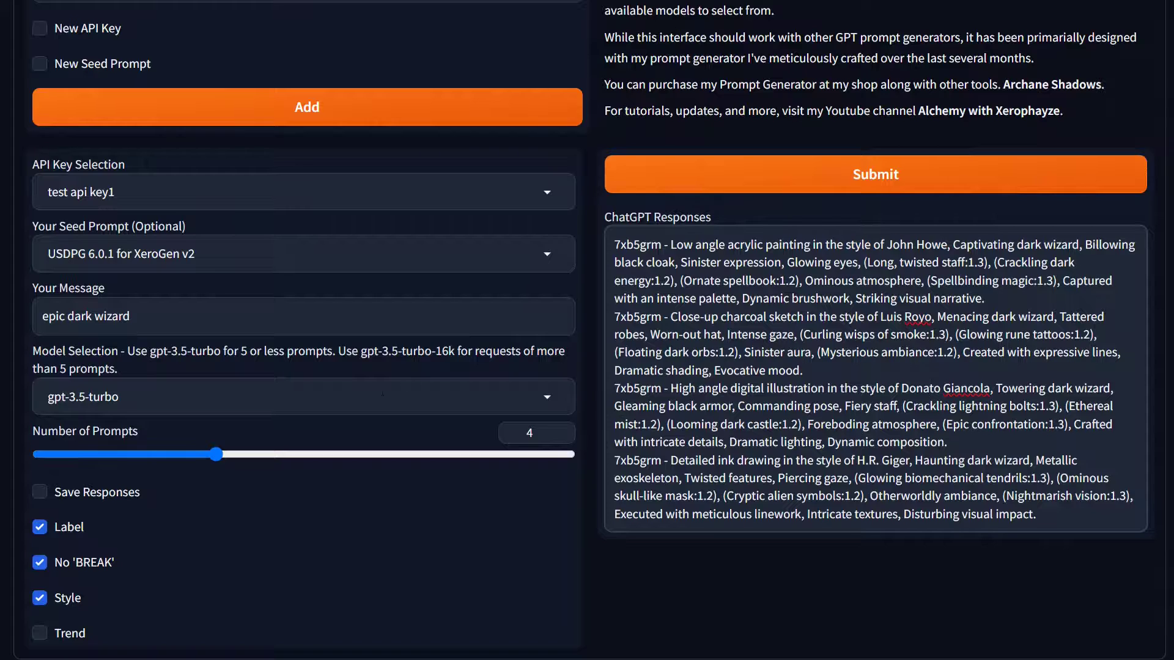
{"action": "scroll", "coordinate": [404, 315], "scroll_direction": "up", "scroll_amount": 5}
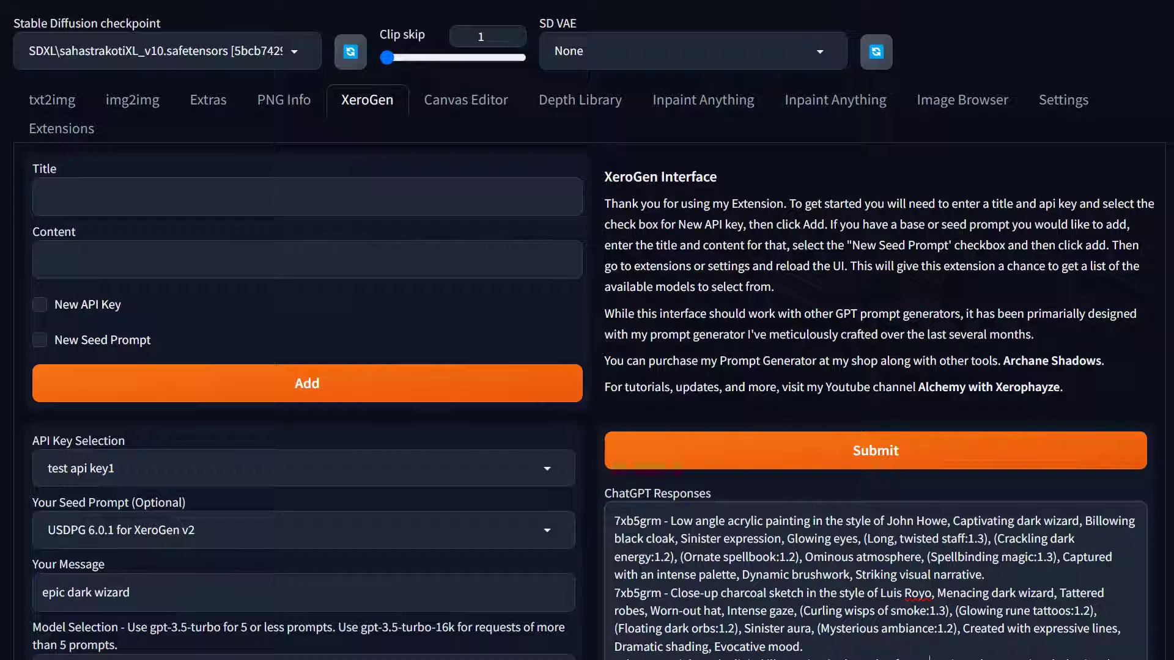
Step: Enable Save Responses, then check the XeroGen scripts folder for the CSV files and return
{"action": "scroll", "coordinate": [229, 452], "scroll_direction": "down", "scroll_amount": 5}
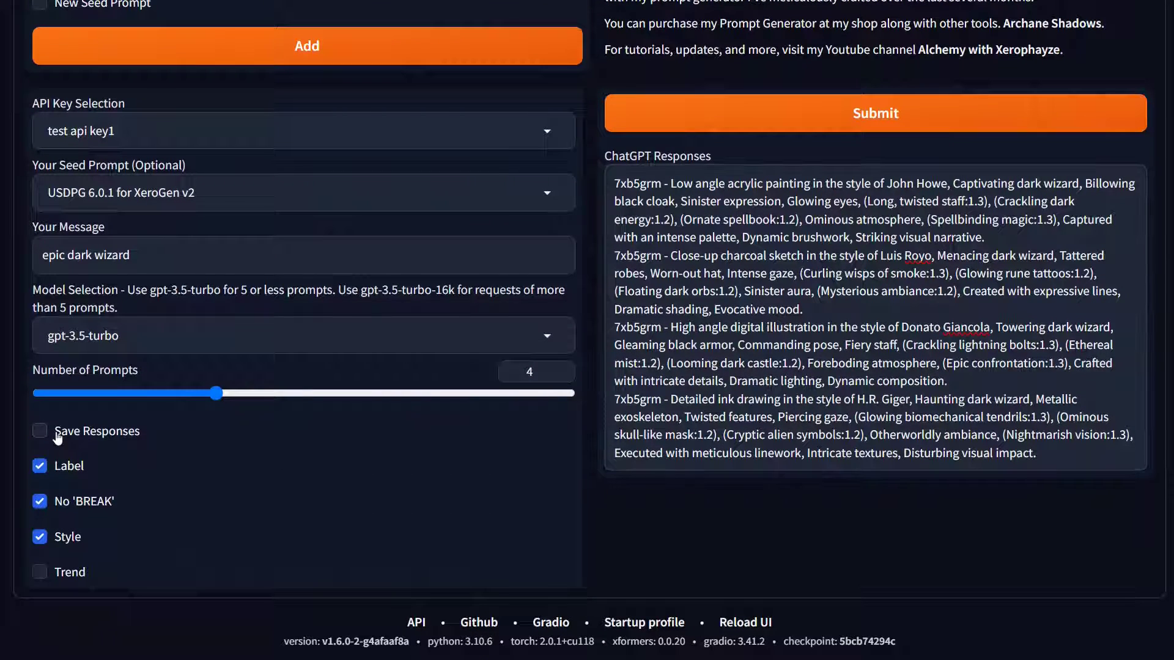
{"action": "left_click", "coordinate": [78, 432]}
{"action": "left_click_drag", "start_coordinate": [614, 182], "coordinate": [1096, 454]}
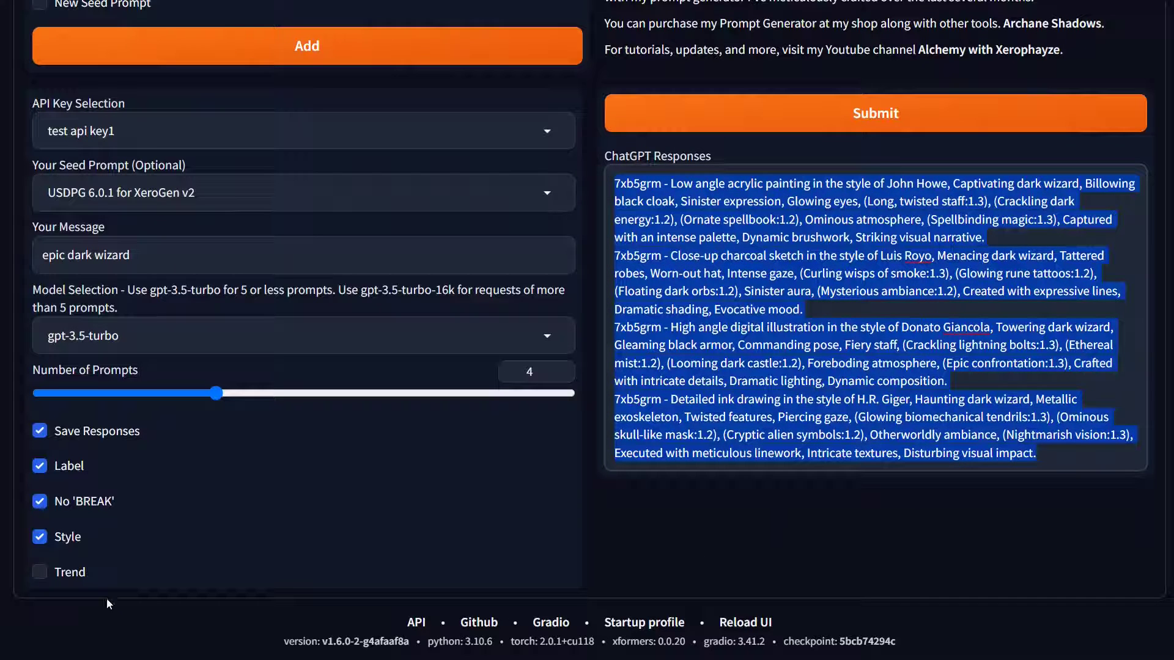
{"action": "left_click", "coordinate": [772, 493]}
{"action": "scroll", "coordinate": [406, 399], "scroll_direction": "up", "scroll_amount": 4}
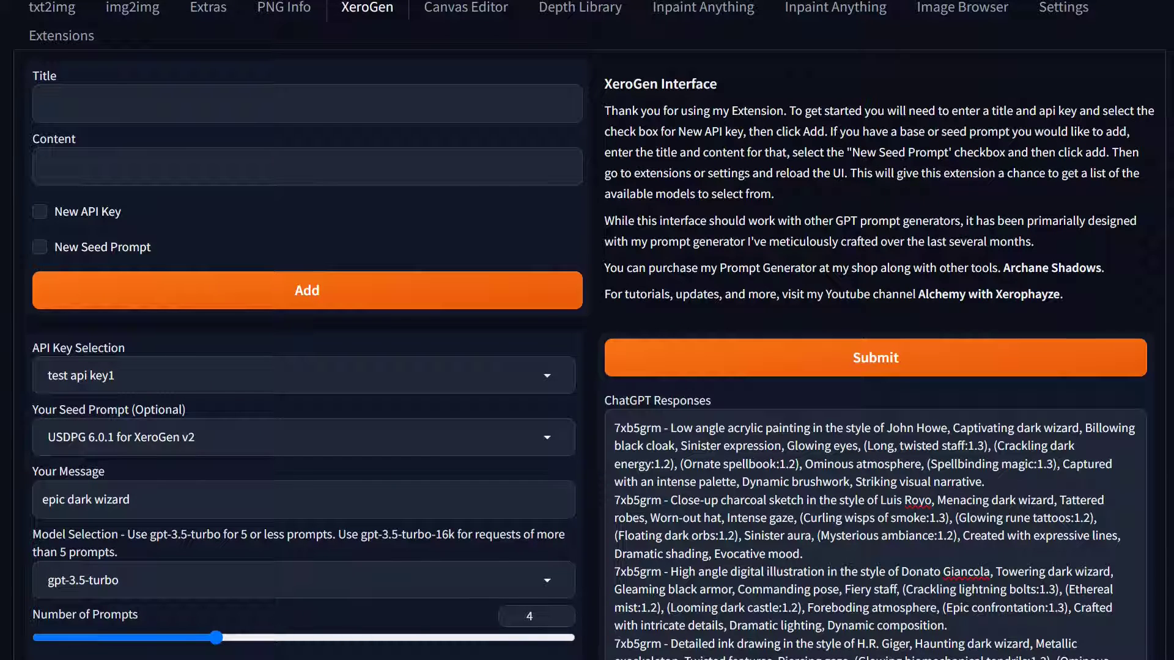
{"action": "key", "text": "alt+Tab"}
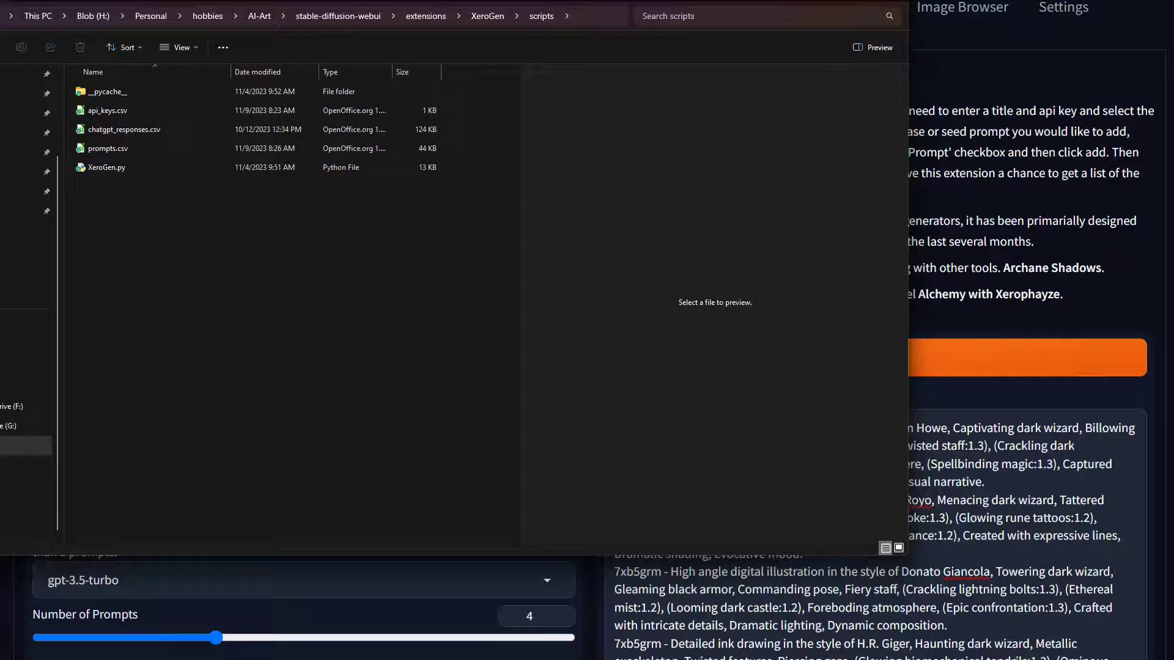
{"action": "key", "text": "alt+Tab"}
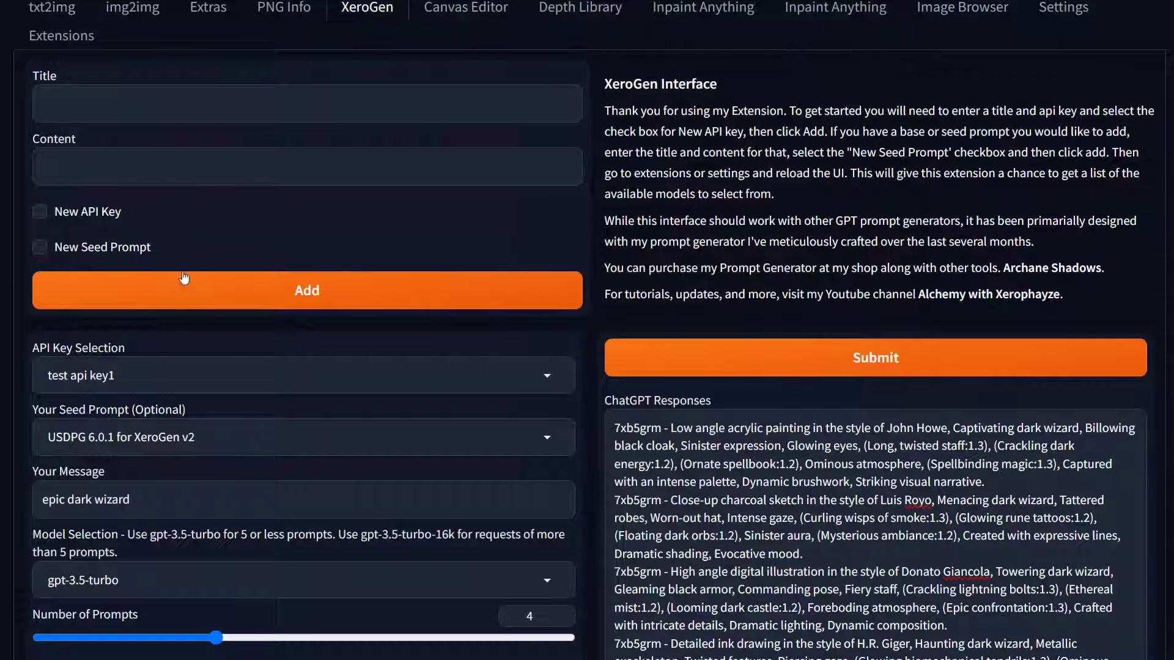
{"action": "scroll", "coordinate": [375, 603], "scroll_direction": "down", "scroll_amount": 3}
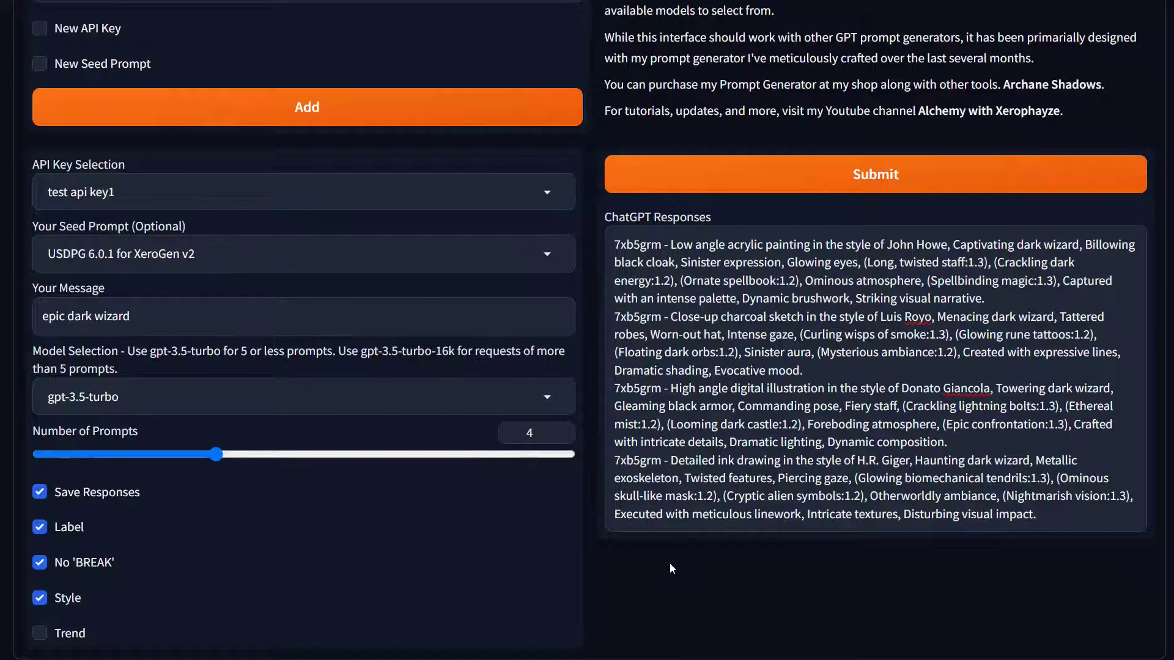
{"action": "scroll", "coordinate": [669, 563], "scroll_direction": "up", "scroll_amount": 4}
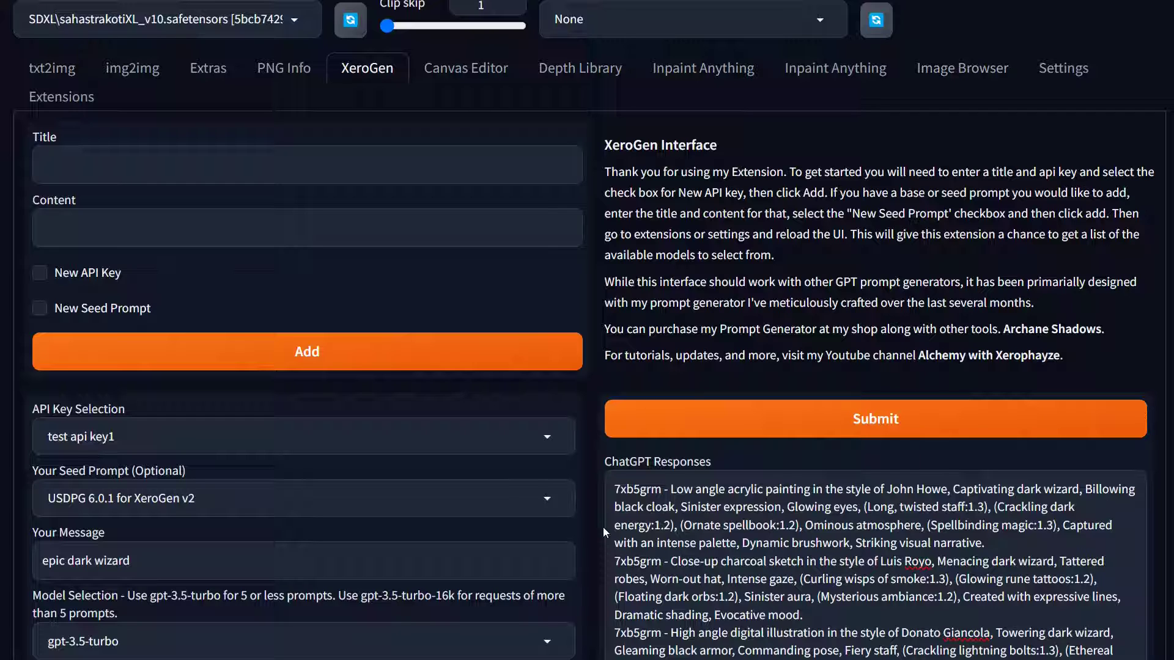
{"action": "scroll", "coordinate": [603, 527], "scroll_direction": "down", "scroll_amount": 2}
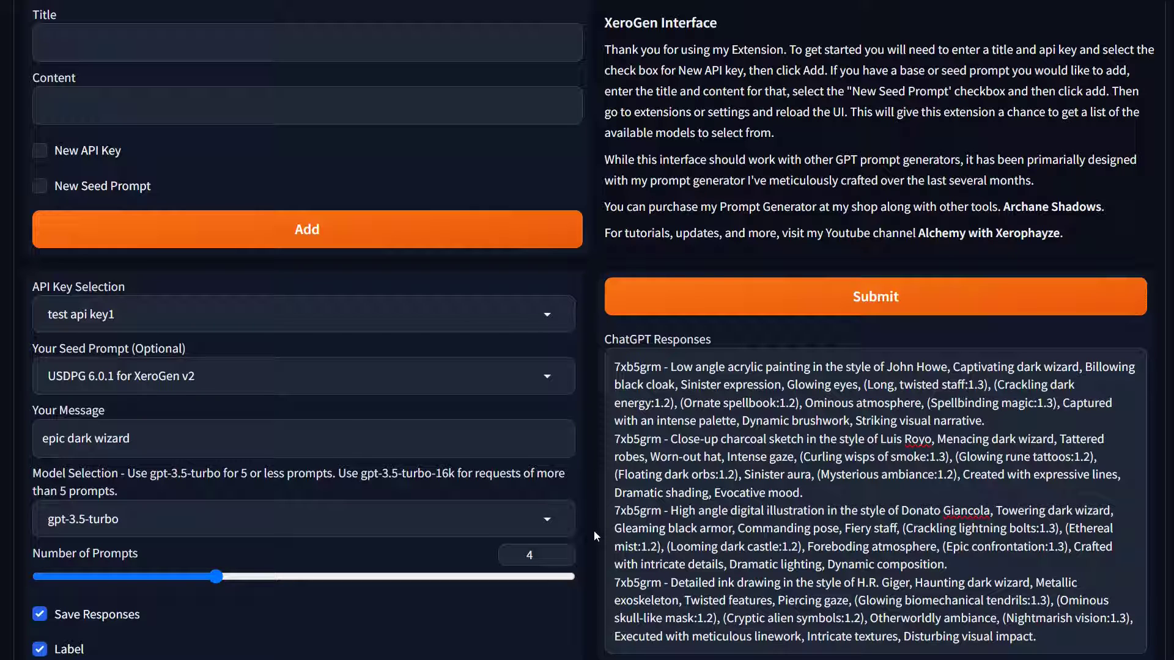
{"action": "scroll", "coordinate": [587, 547], "scroll_direction": "down", "scroll_amount": 3}
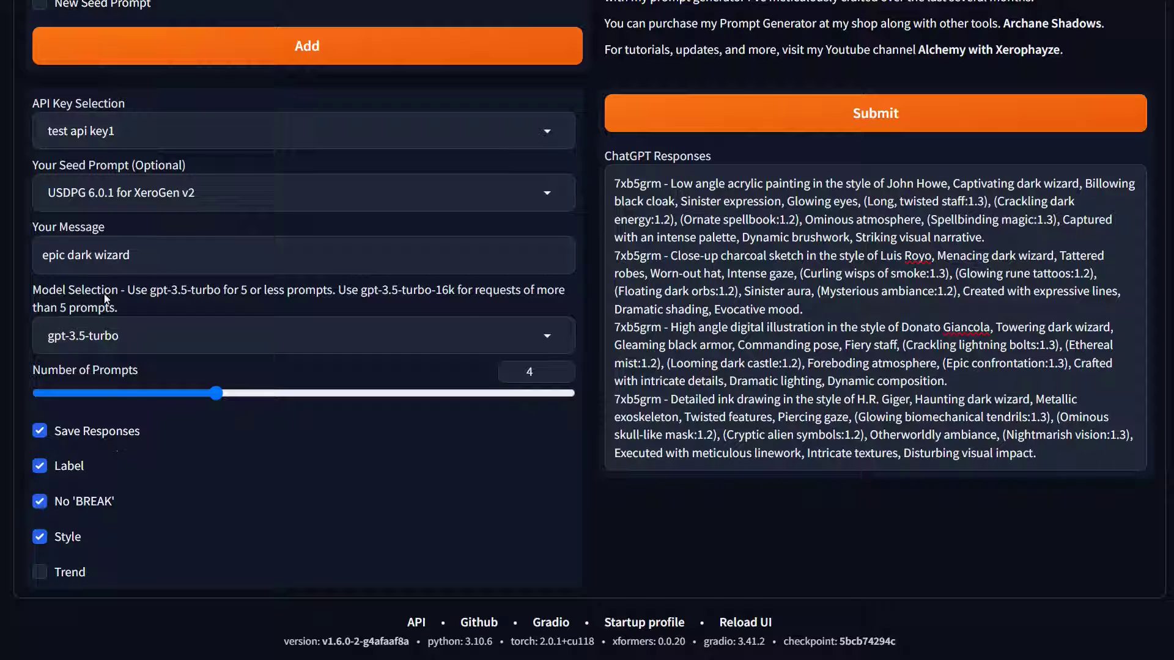
{"action": "left_click_drag", "start_coordinate": [159, 255], "coordinate": [32, 258]}
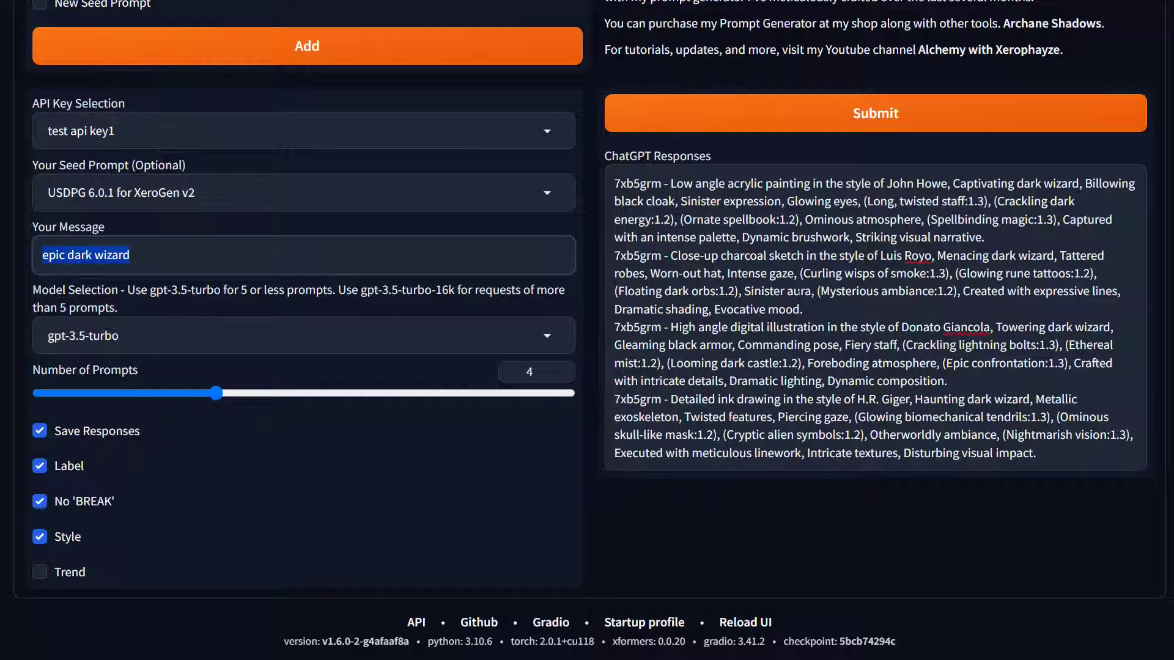
{"action": "scroll", "coordinate": [799, 292], "scroll_direction": "up", "scroll_amount": 5}
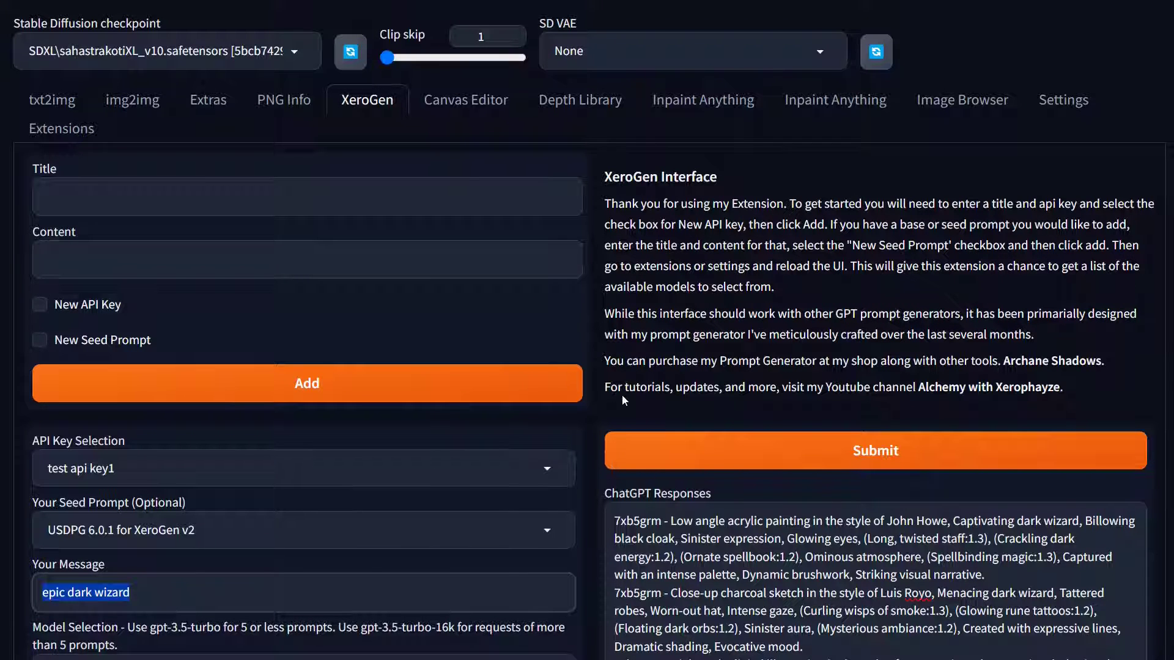
{"action": "scroll", "coordinate": [622, 395], "scroll_direction": "down", "scroll_amount": 5}
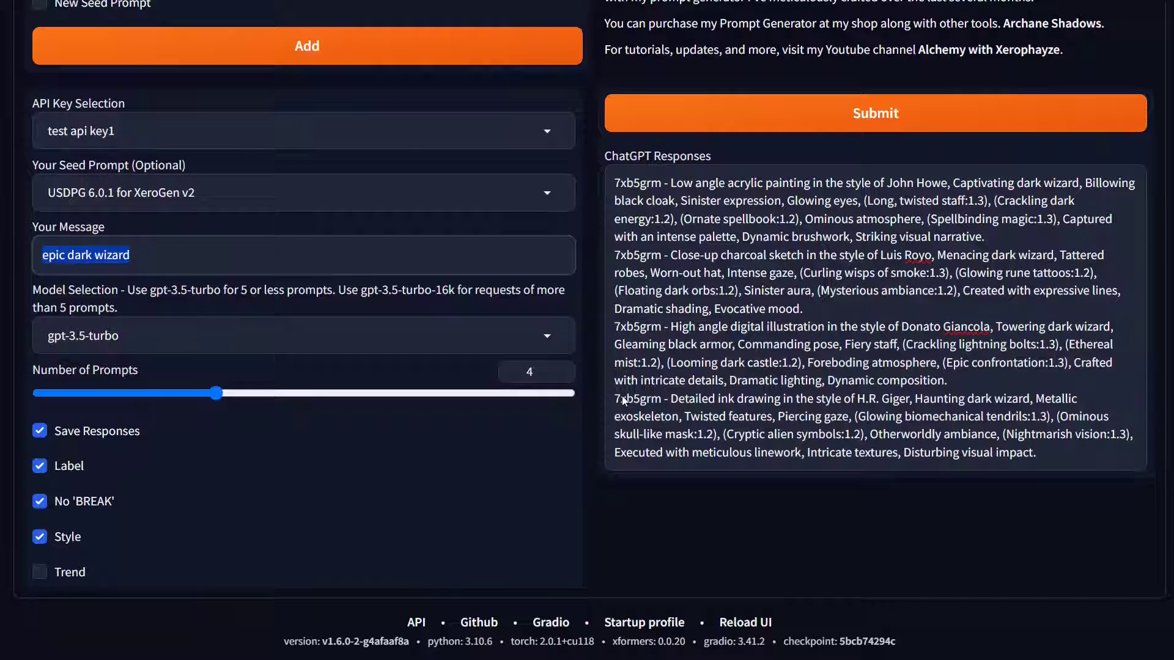